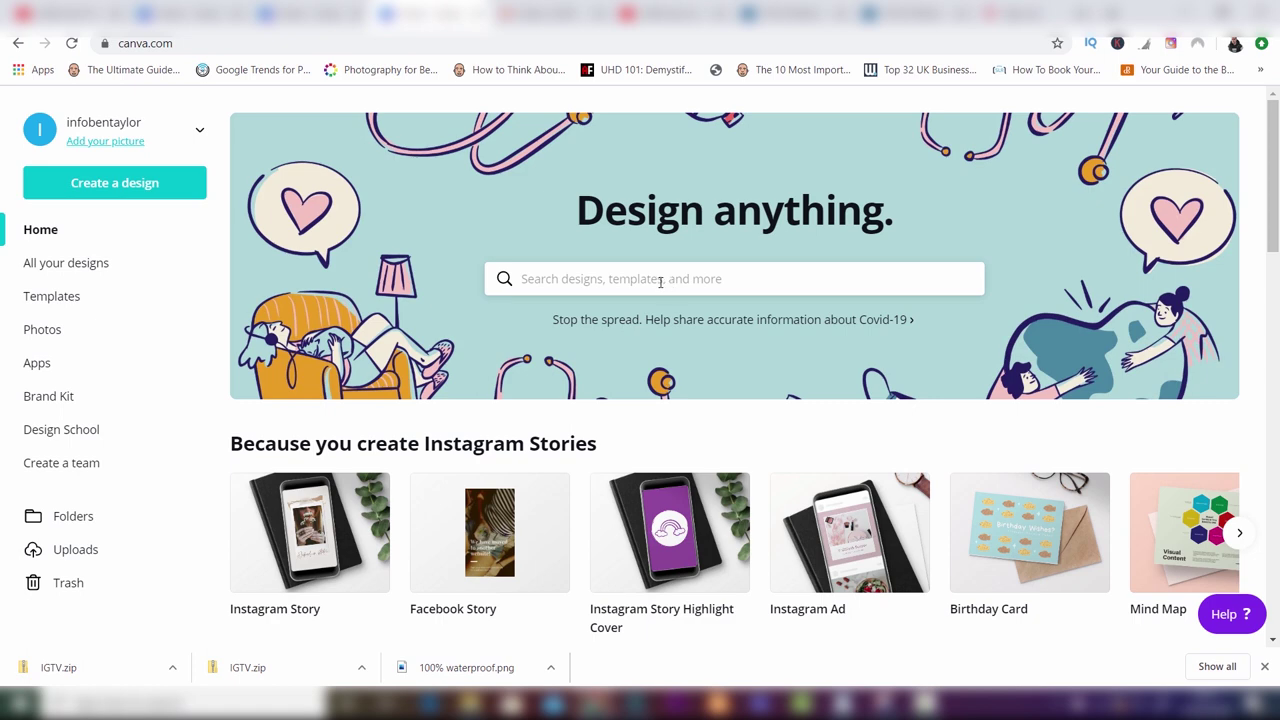
- Create a new blank Instagram Story design and bring up the background choices for its page
click(660, 281)
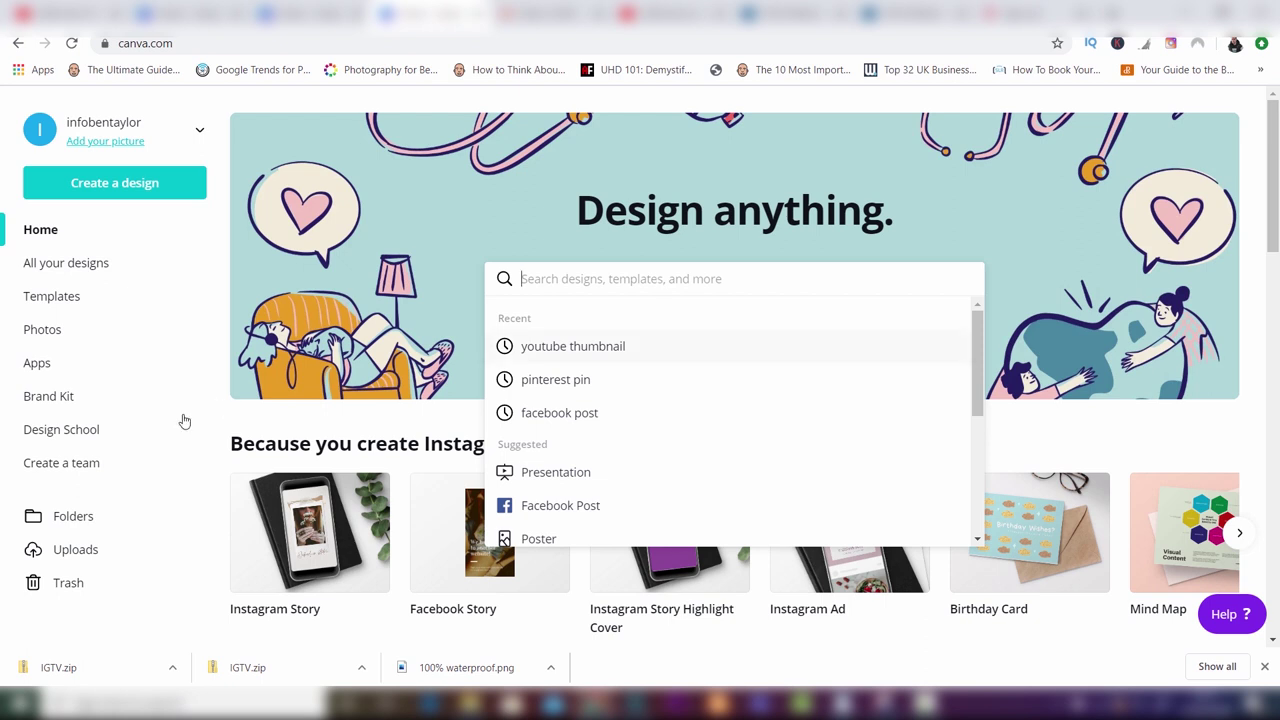
click(291, 425)
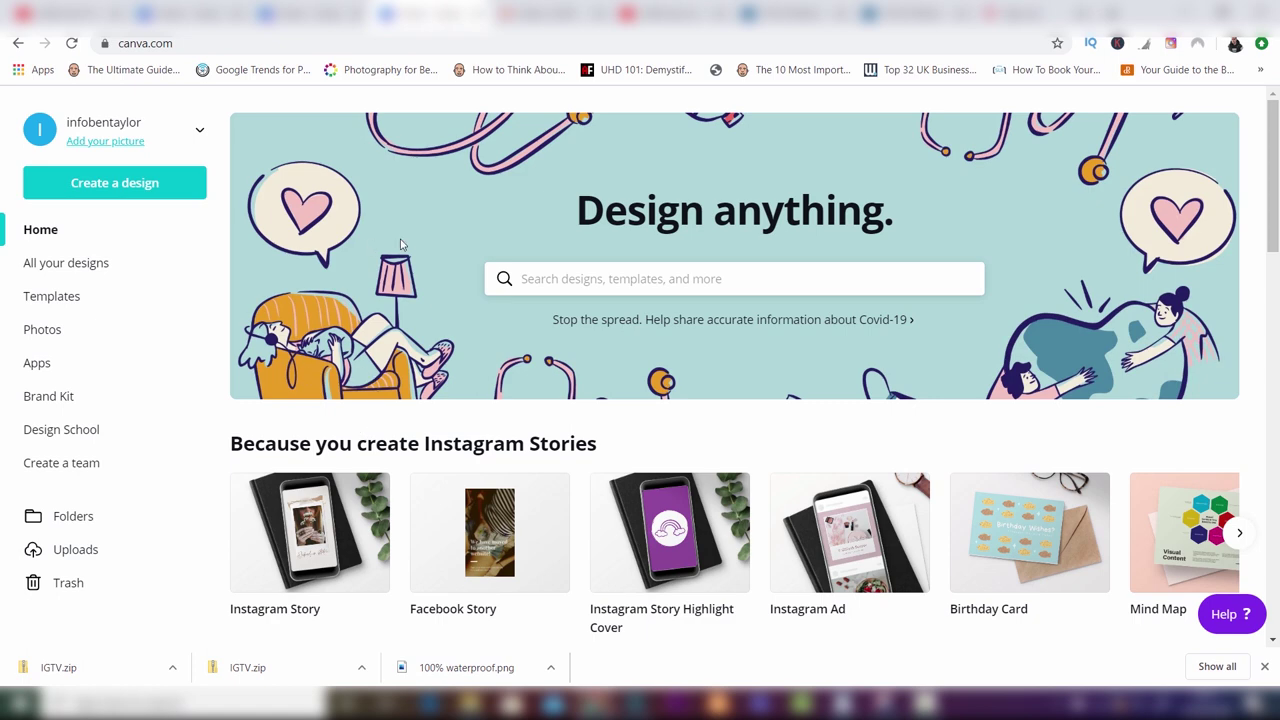
click(304, 537)
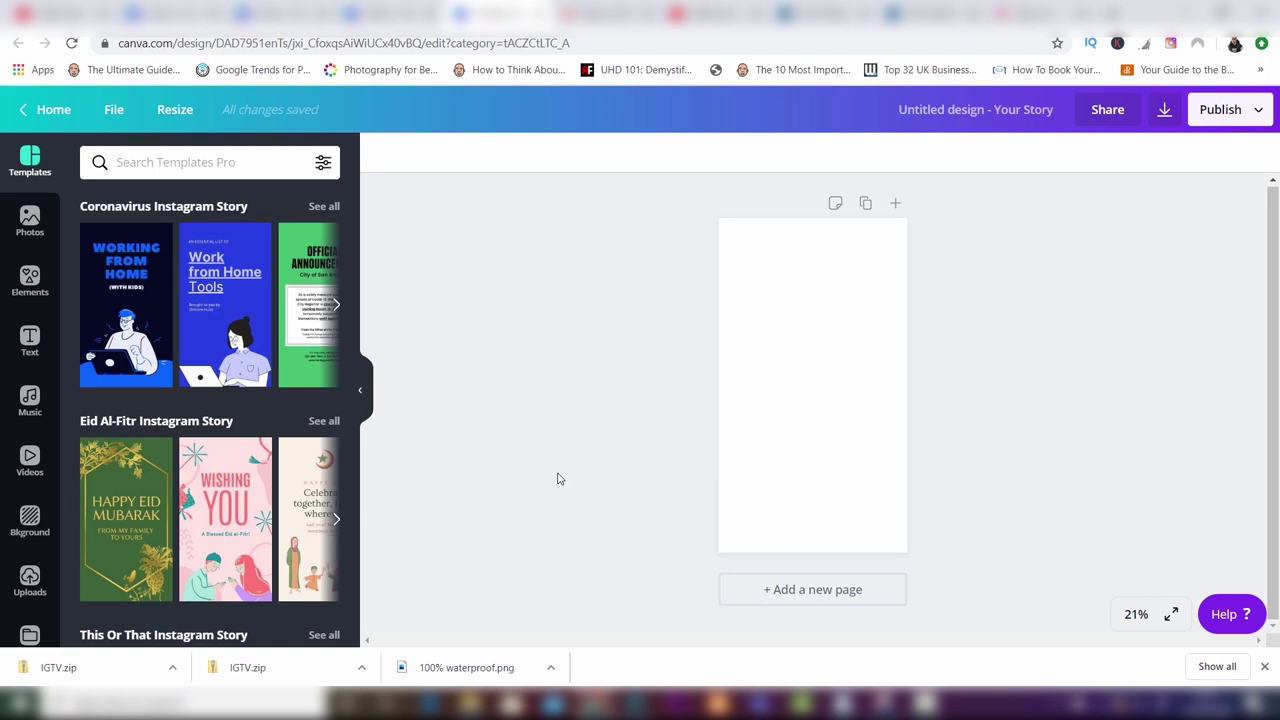
click(30, 525)
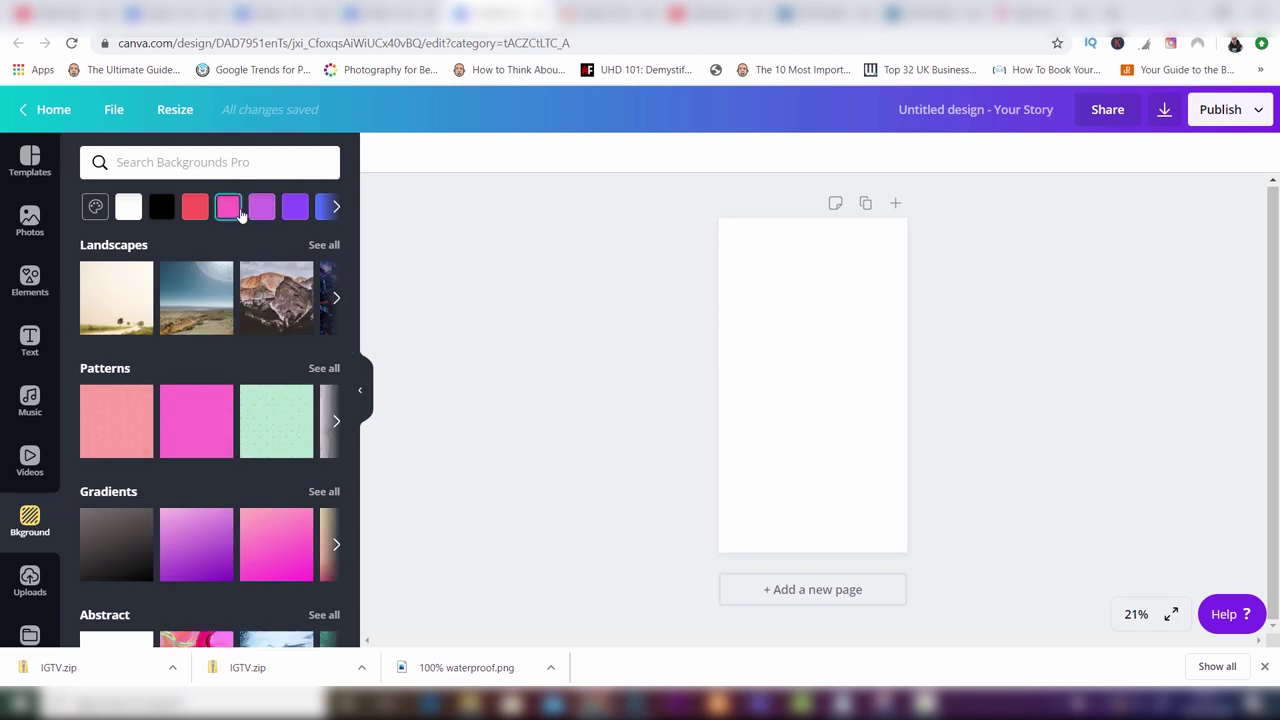
- Try a custom bright turquoise-green colour as the page background
click(338, 208)
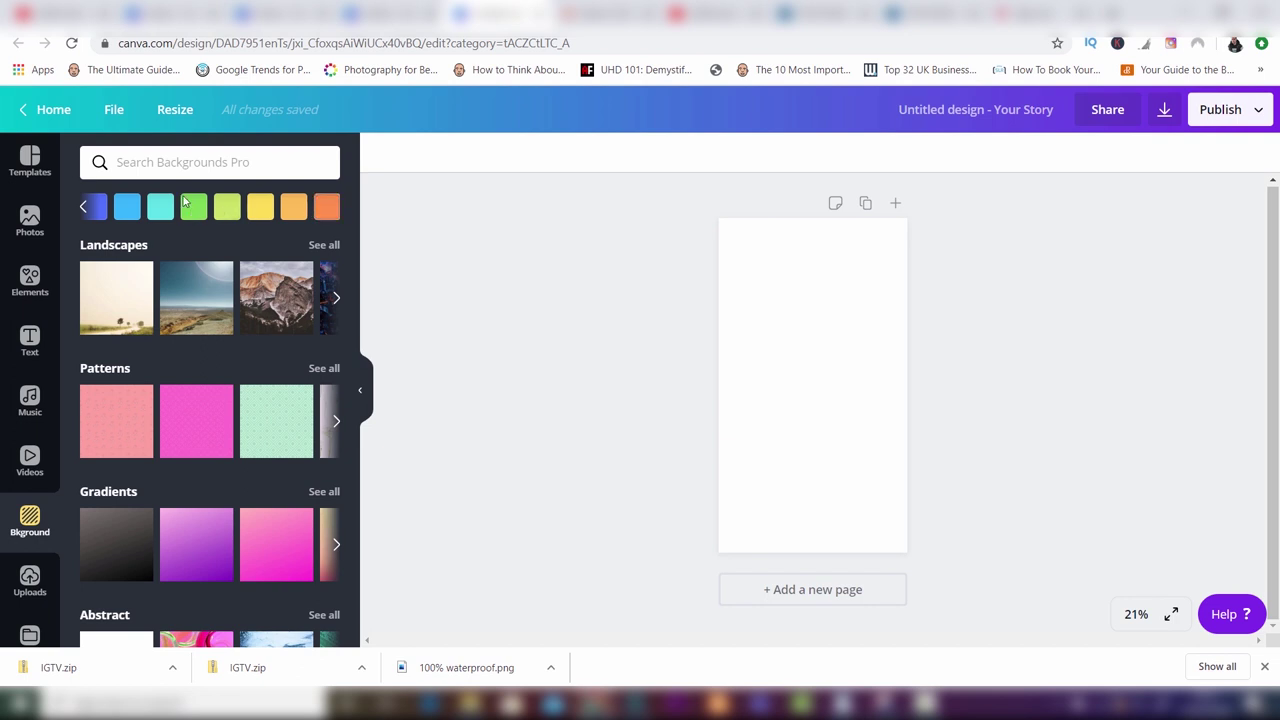
click(86, 208)
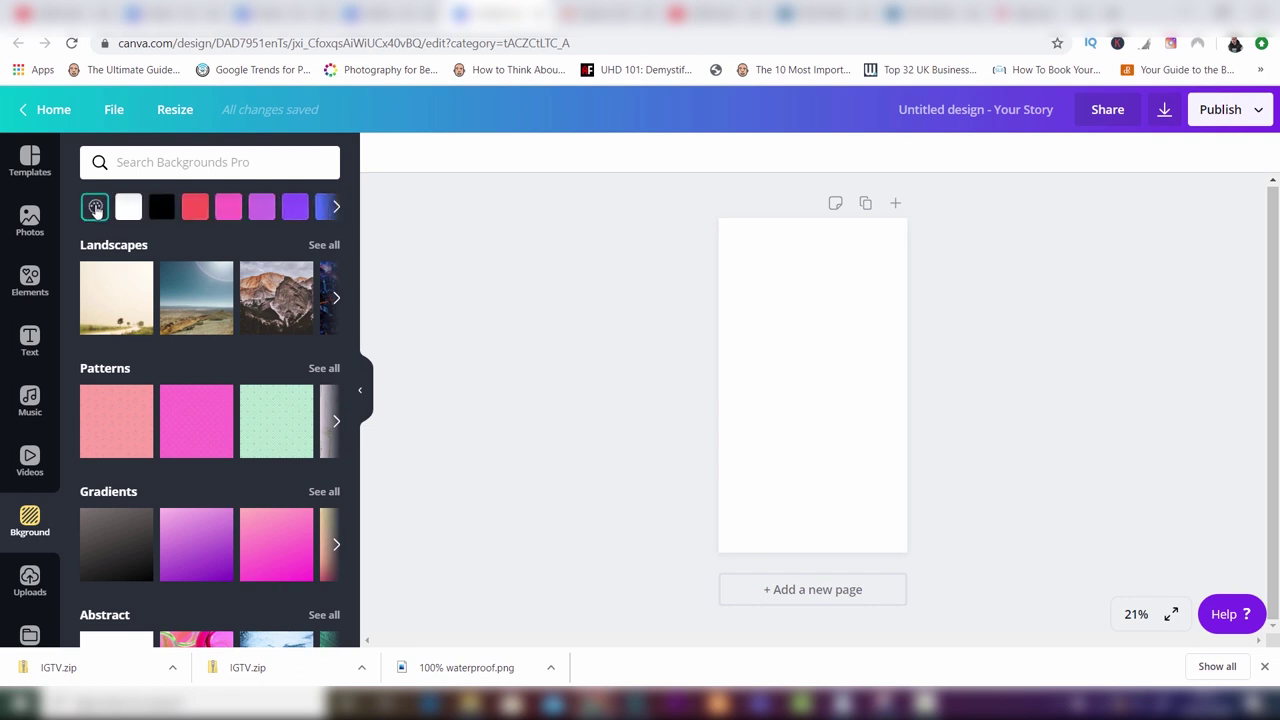
click(95, 207)
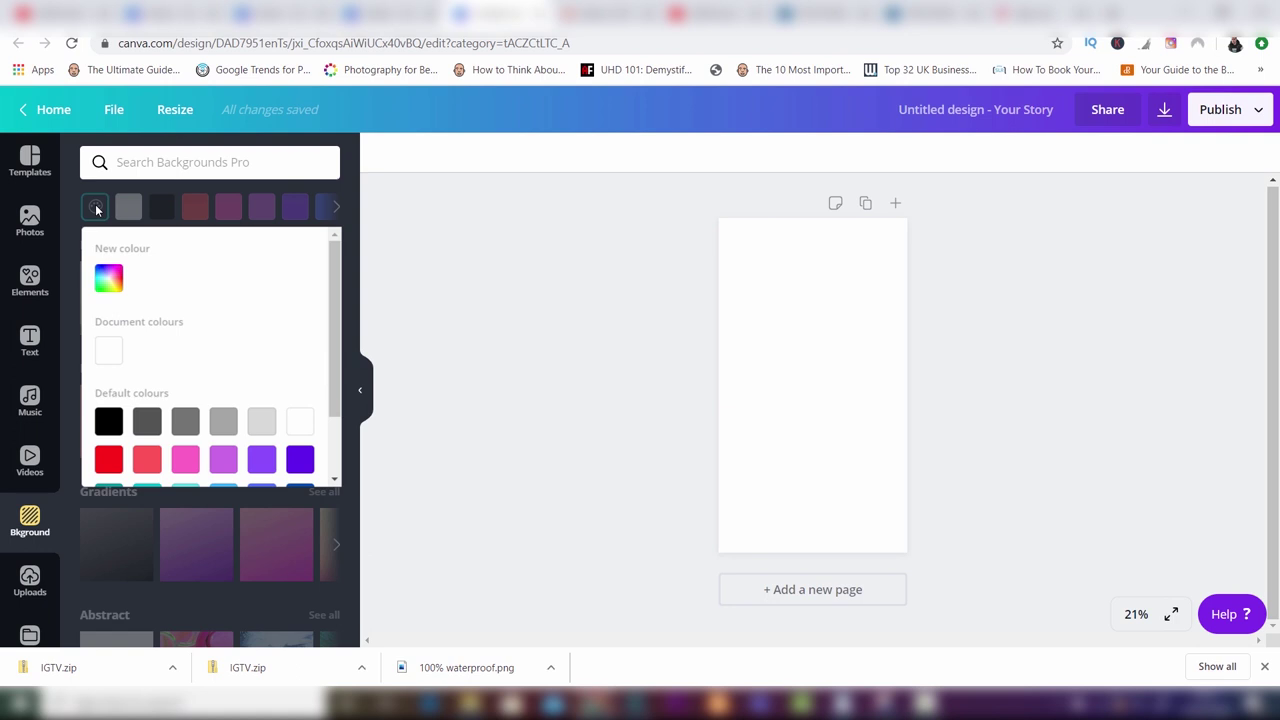
click(106, 278)
drag(99, 357, 185, 340)
drag(137, 300, 296, 263)
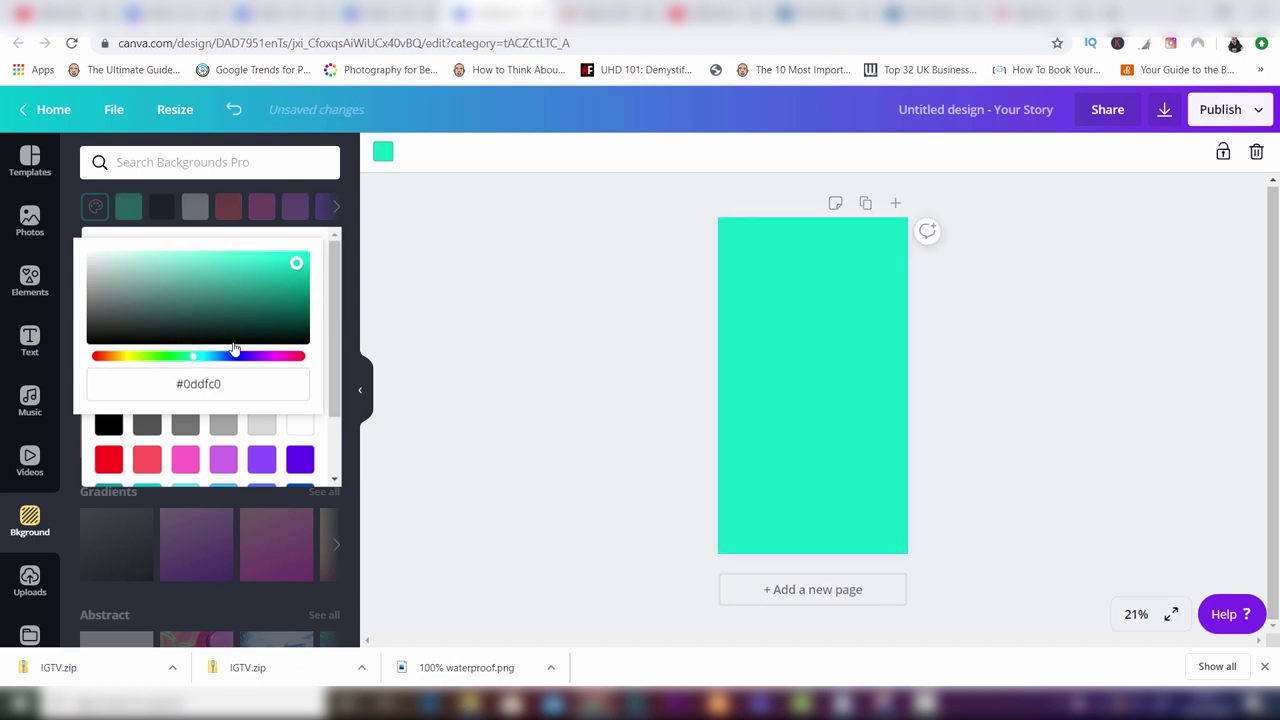
click(146, 196)
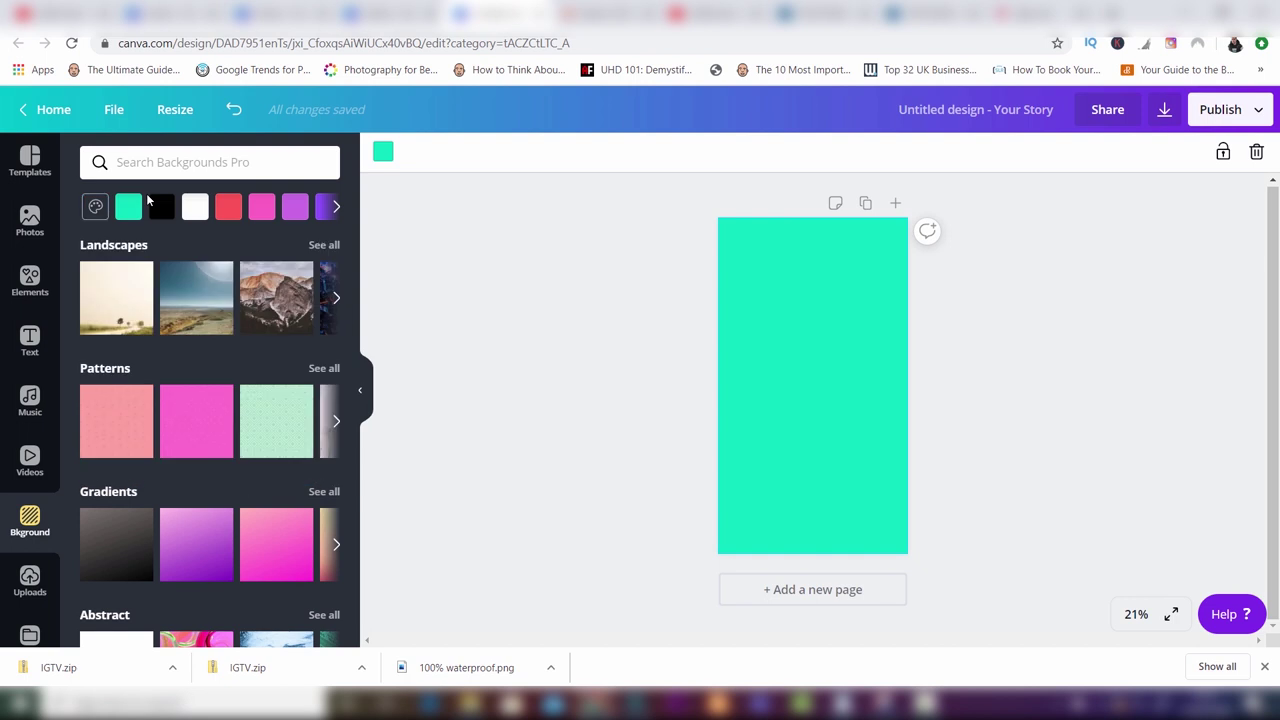
- Set the page background to the light blue preset colour
click(334, 207)
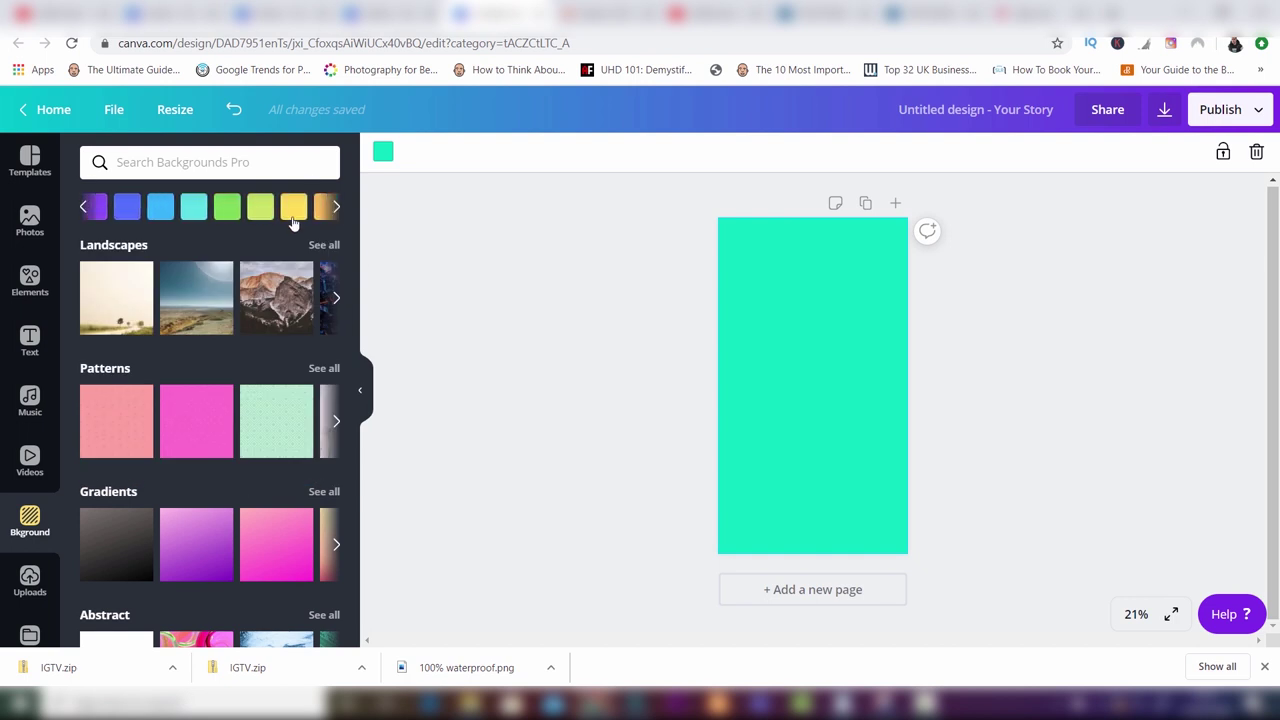
click(160, 207)
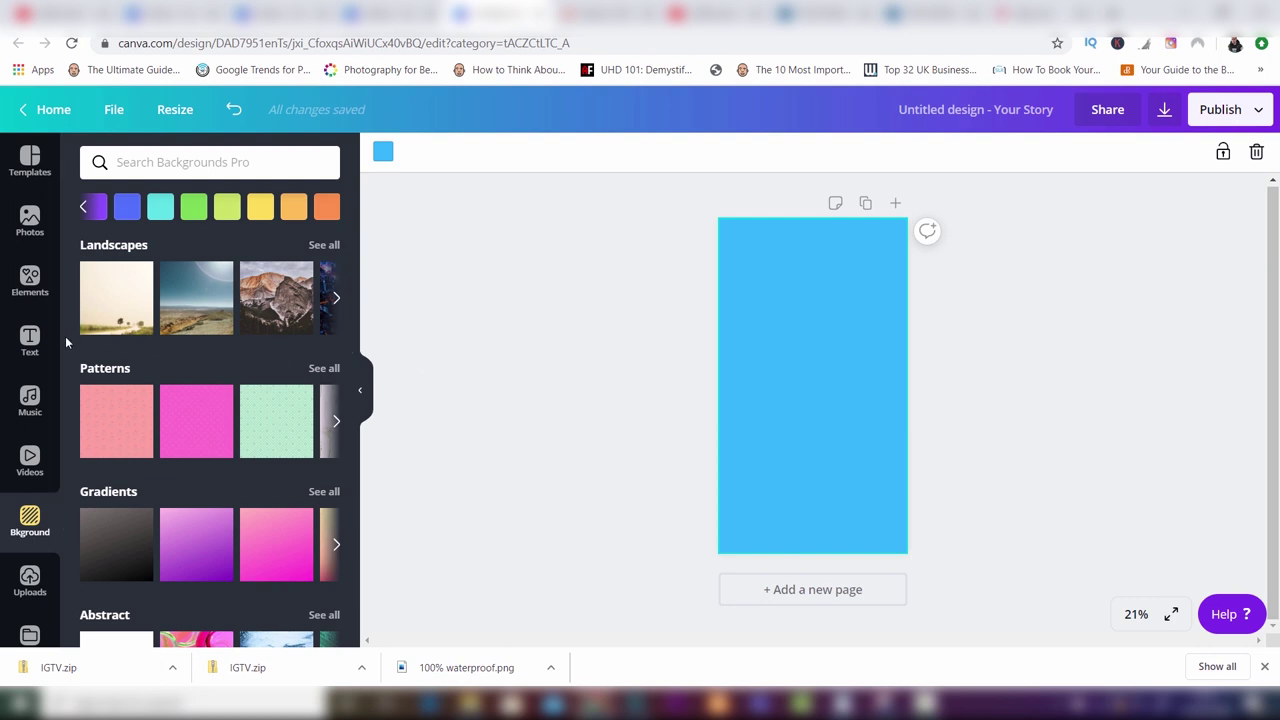
- Add a circle shape in the middle of the page and fill it with white
click(33, 281)
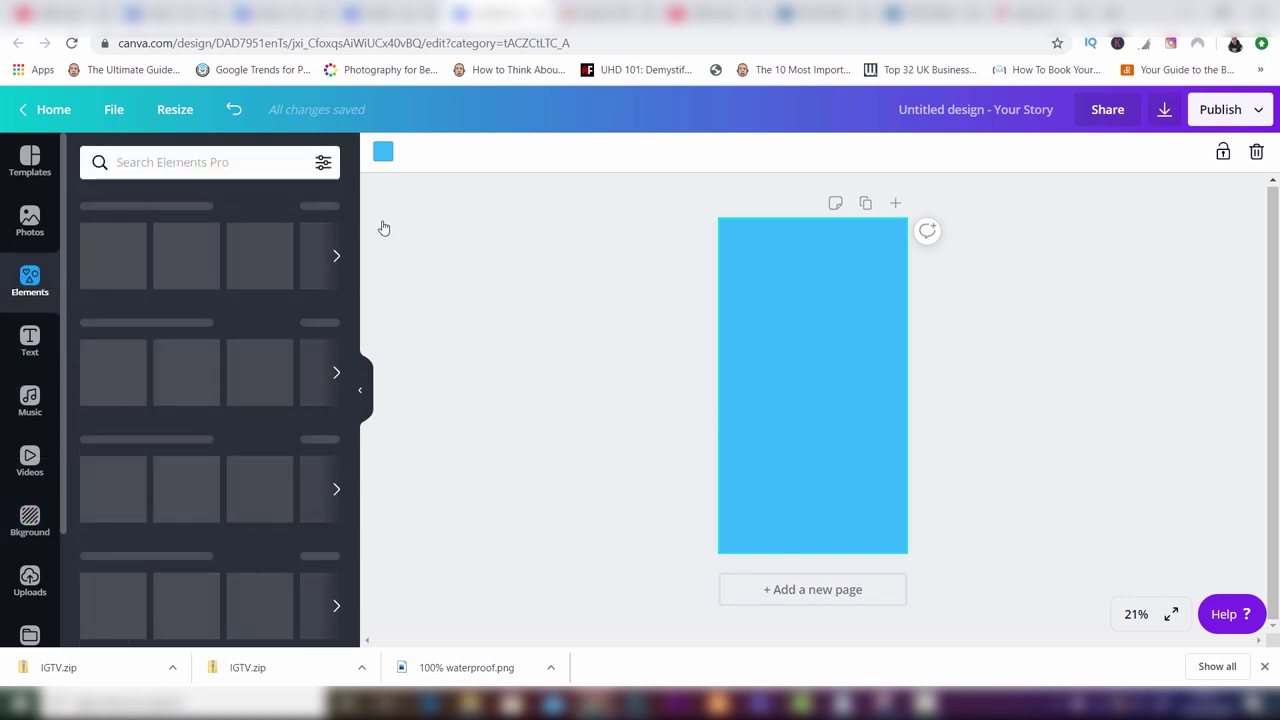
scroll(350, 300, down, 3)
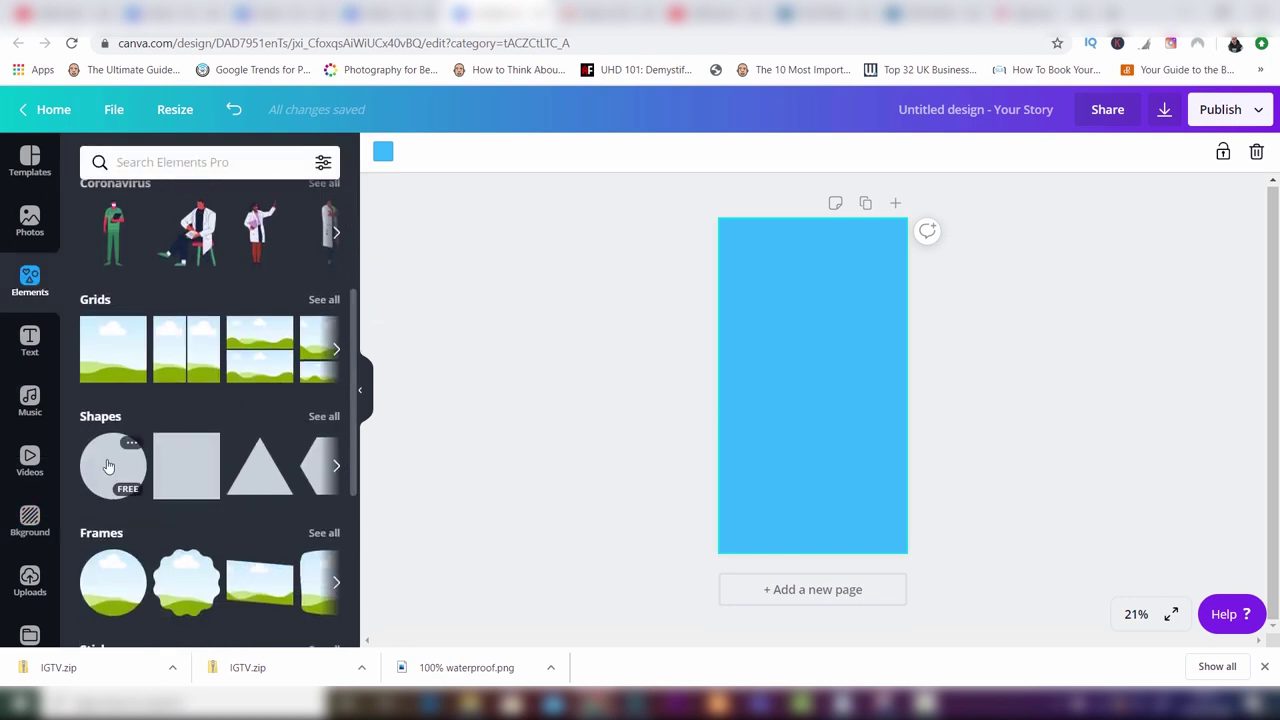
click(109, 467)
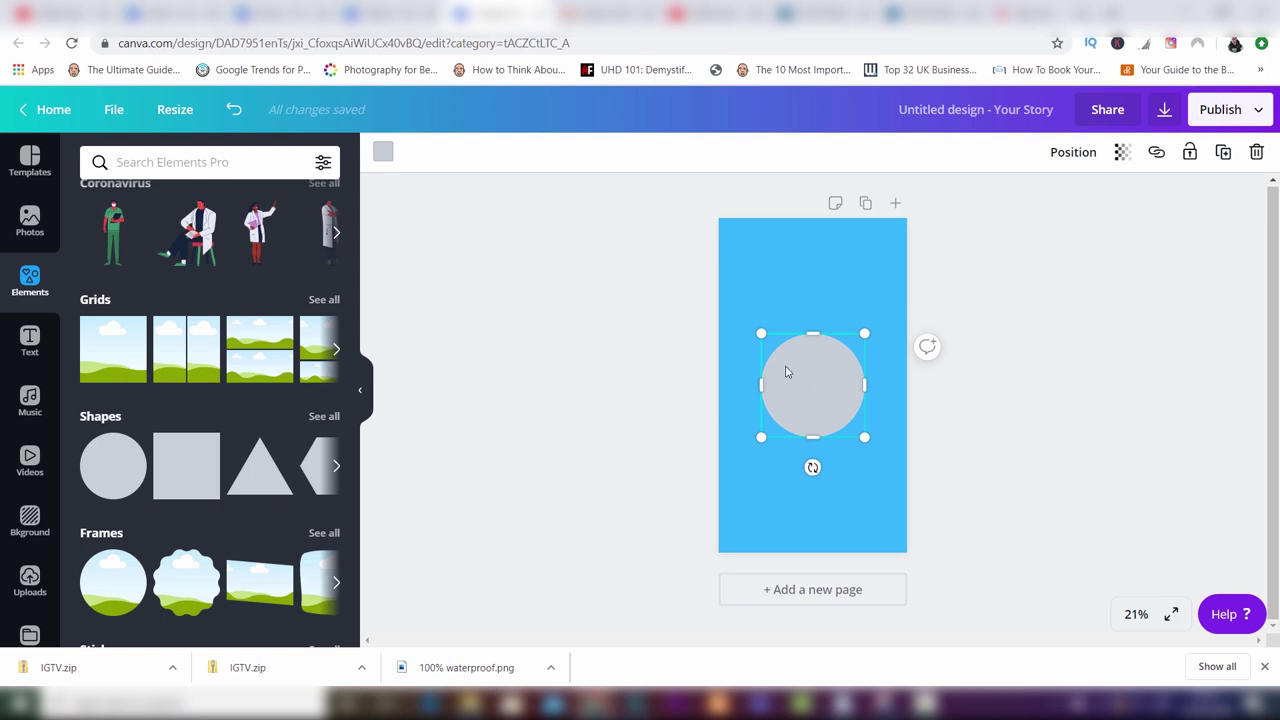
click(384, 160)
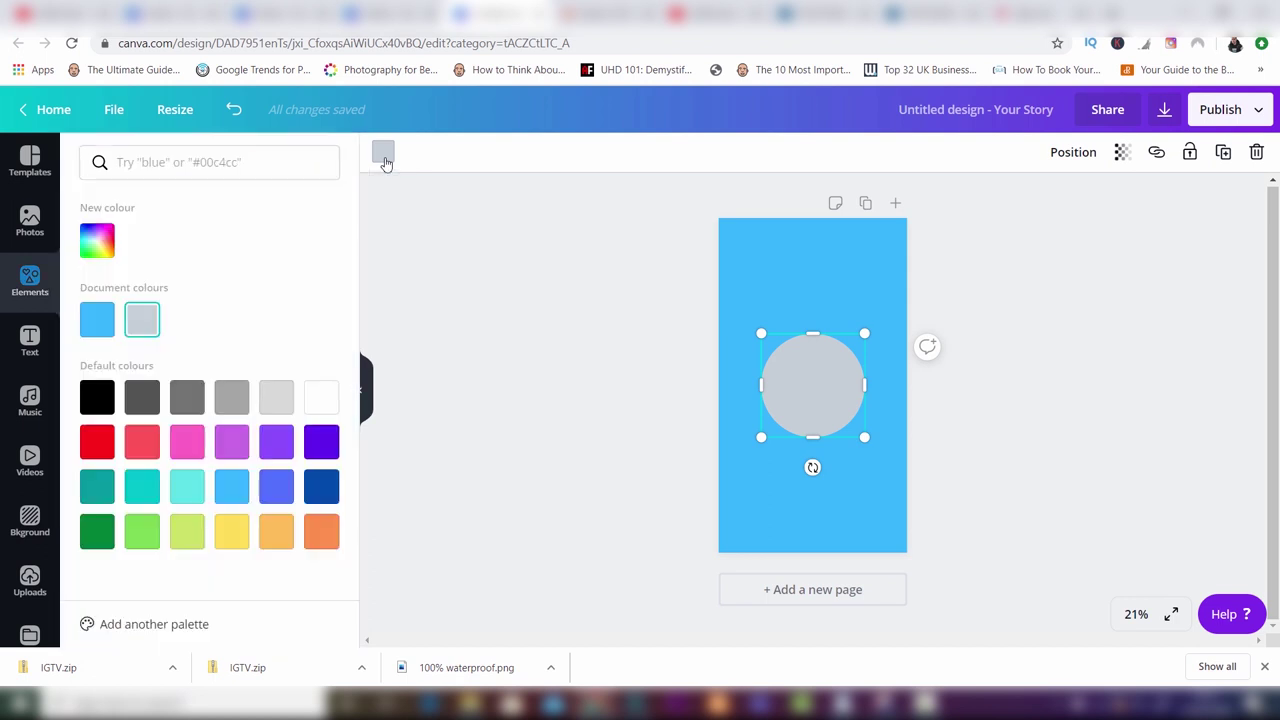
click(331, 407)
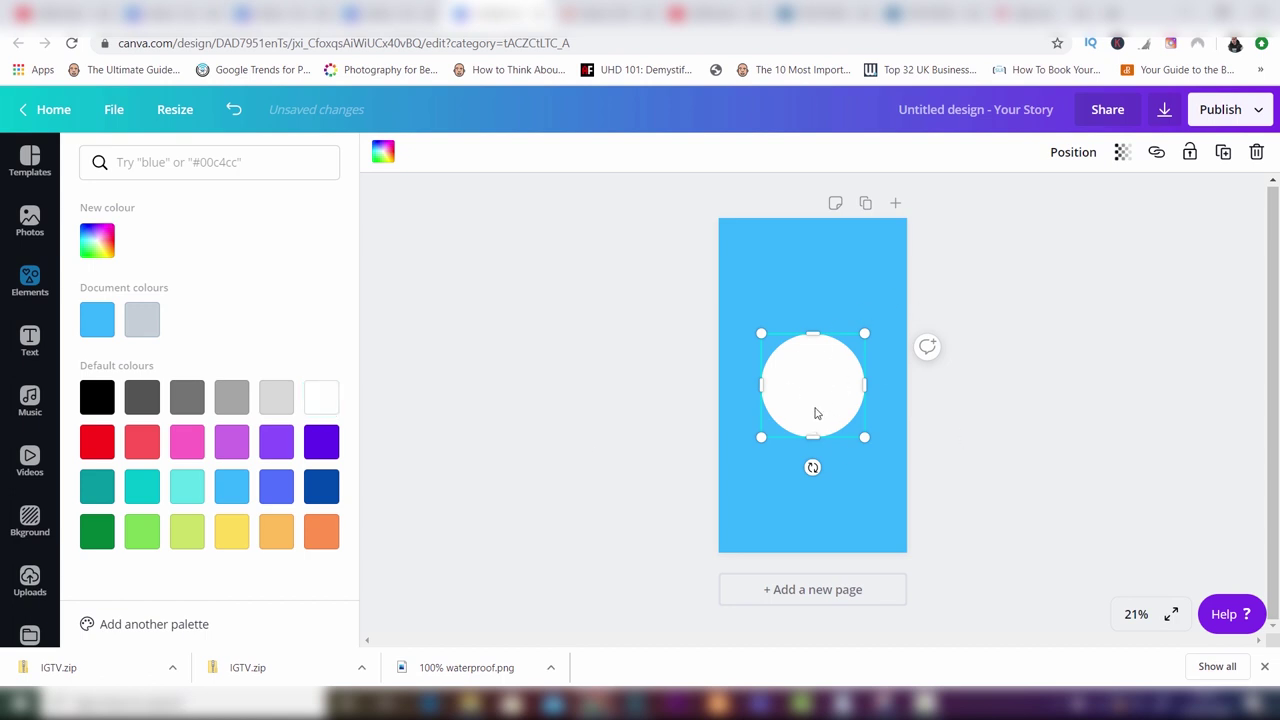
click(956, 472)
click(1020, 434)
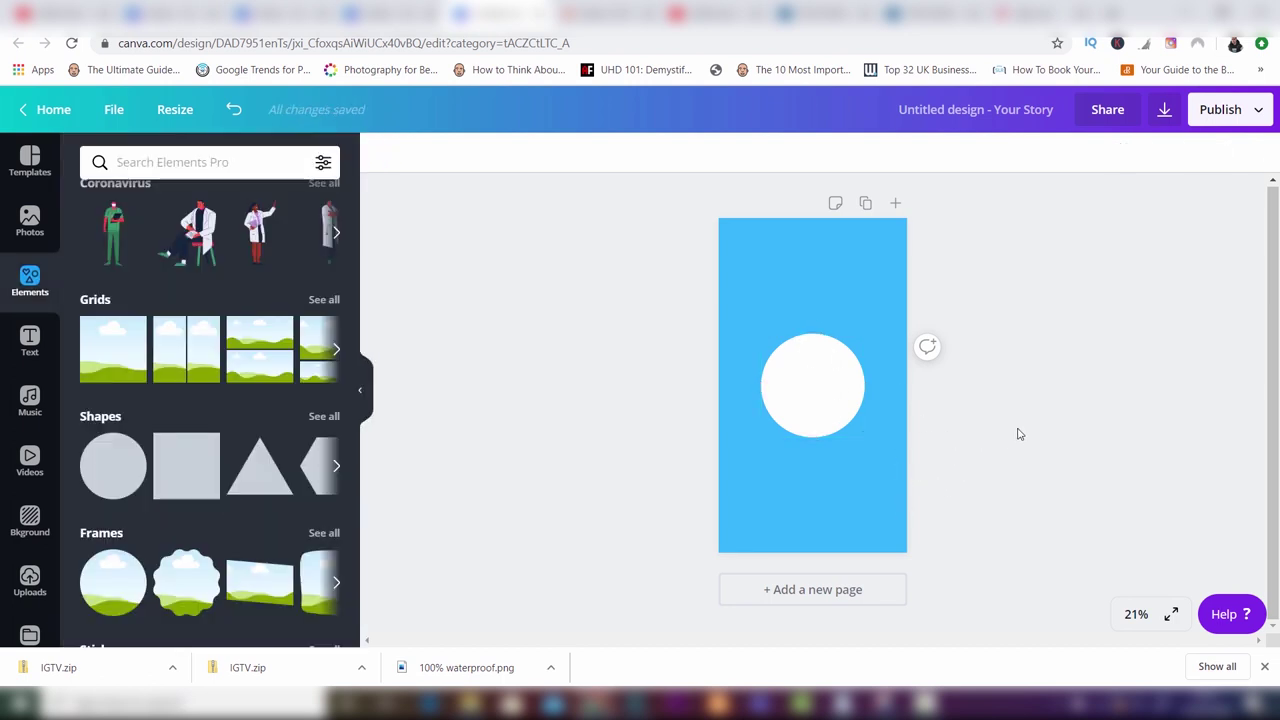
- Duplicate the white circle and align the copy exactly over the original at the page centre
click(812, 388)
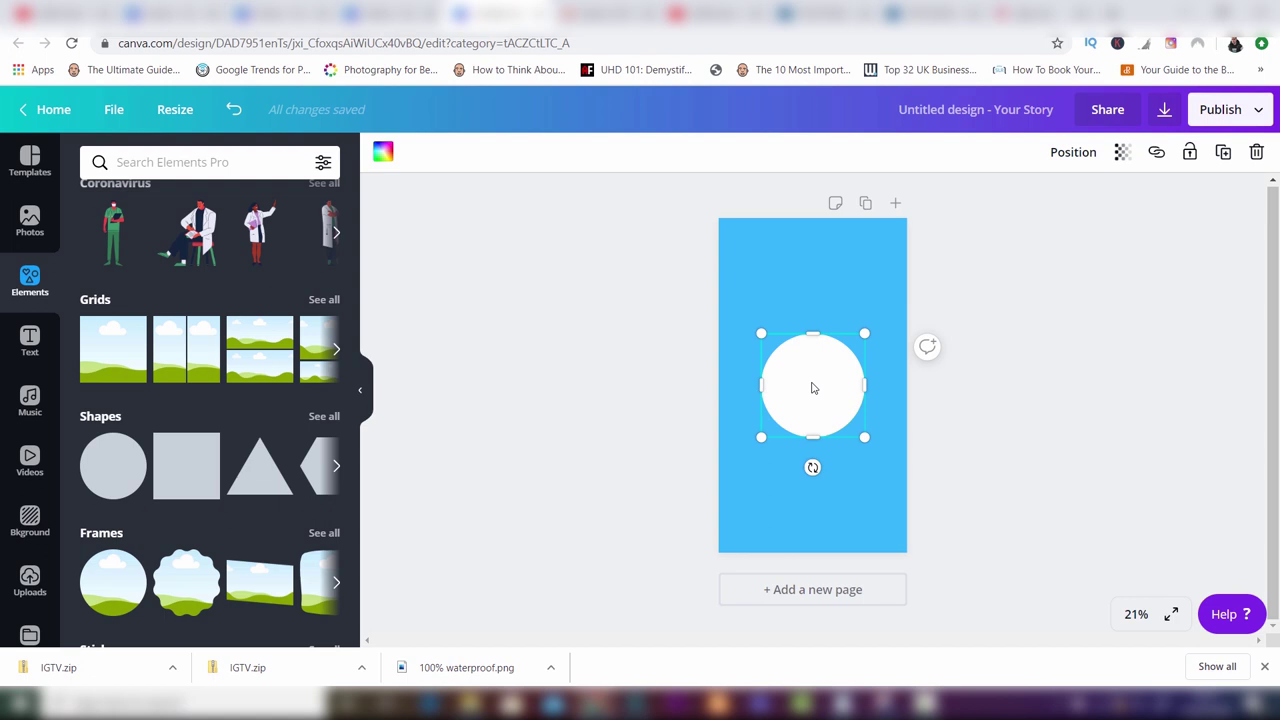
key(shift+Right)
key(shift+Down)
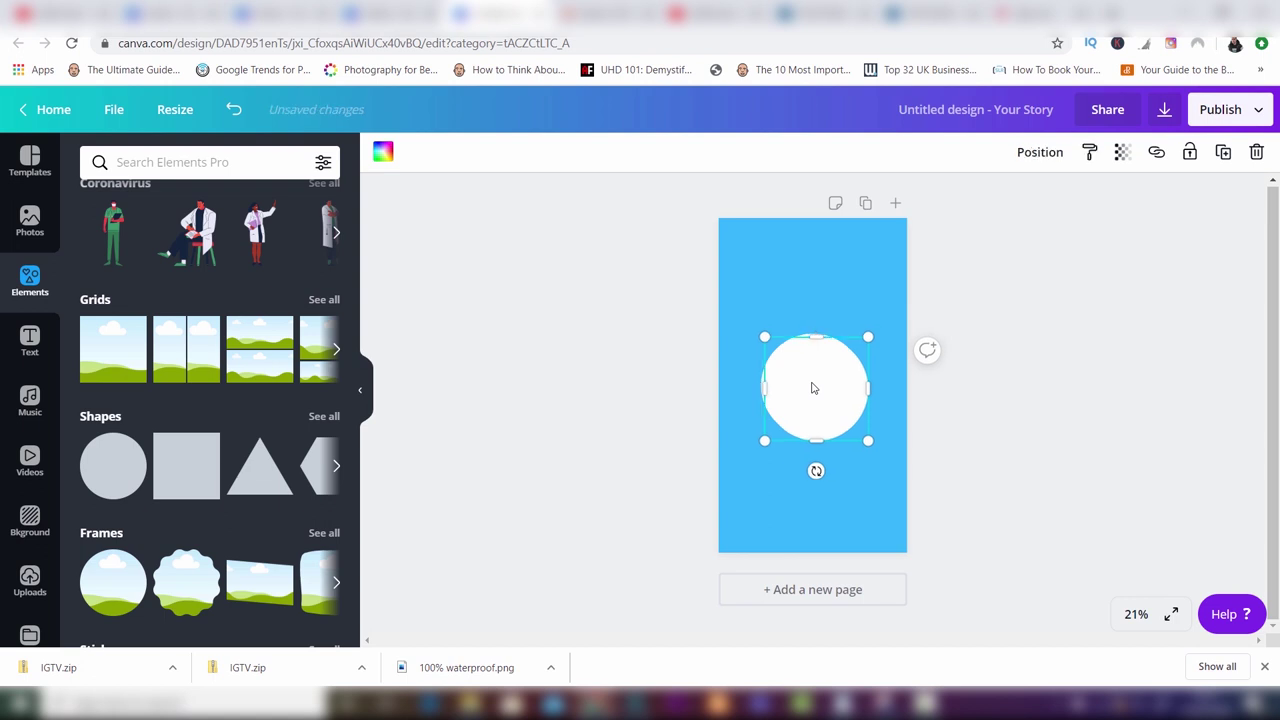
drag(806, 377, 807, 375)
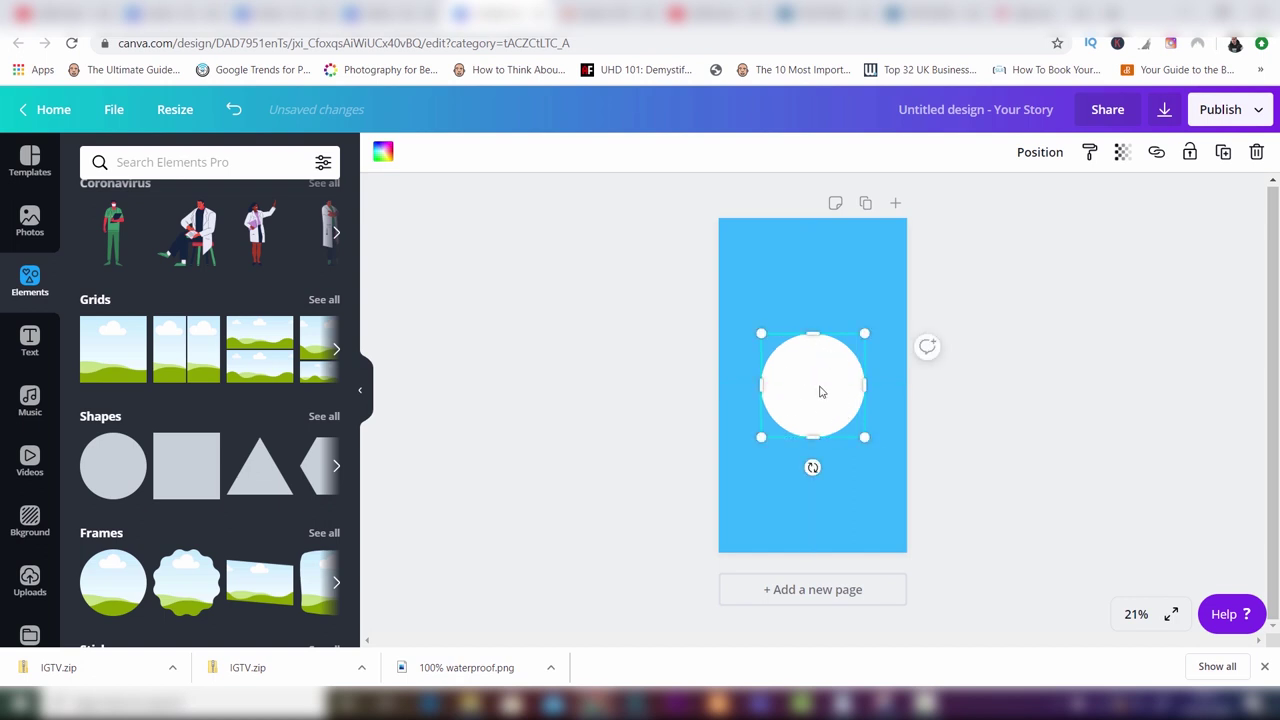
- Recolour the copied circle light grey and enlarge it slightly around its centre
click(384, 152)
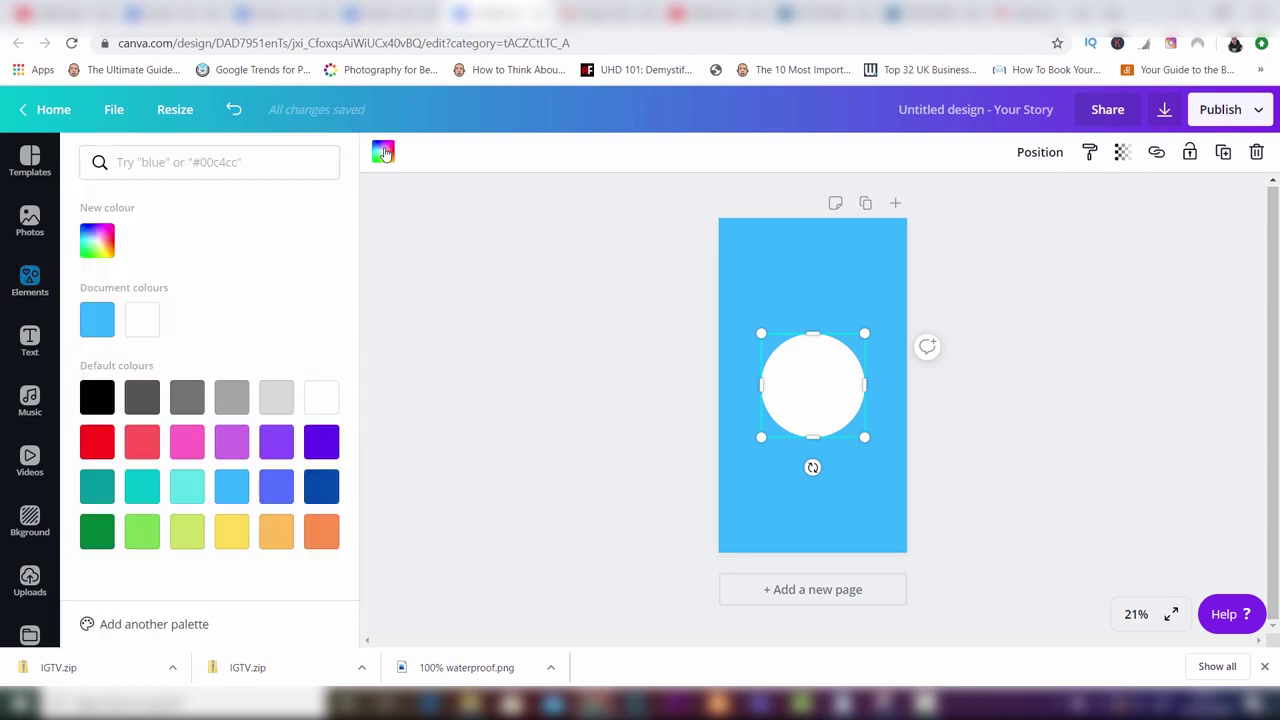
click(278, 399)
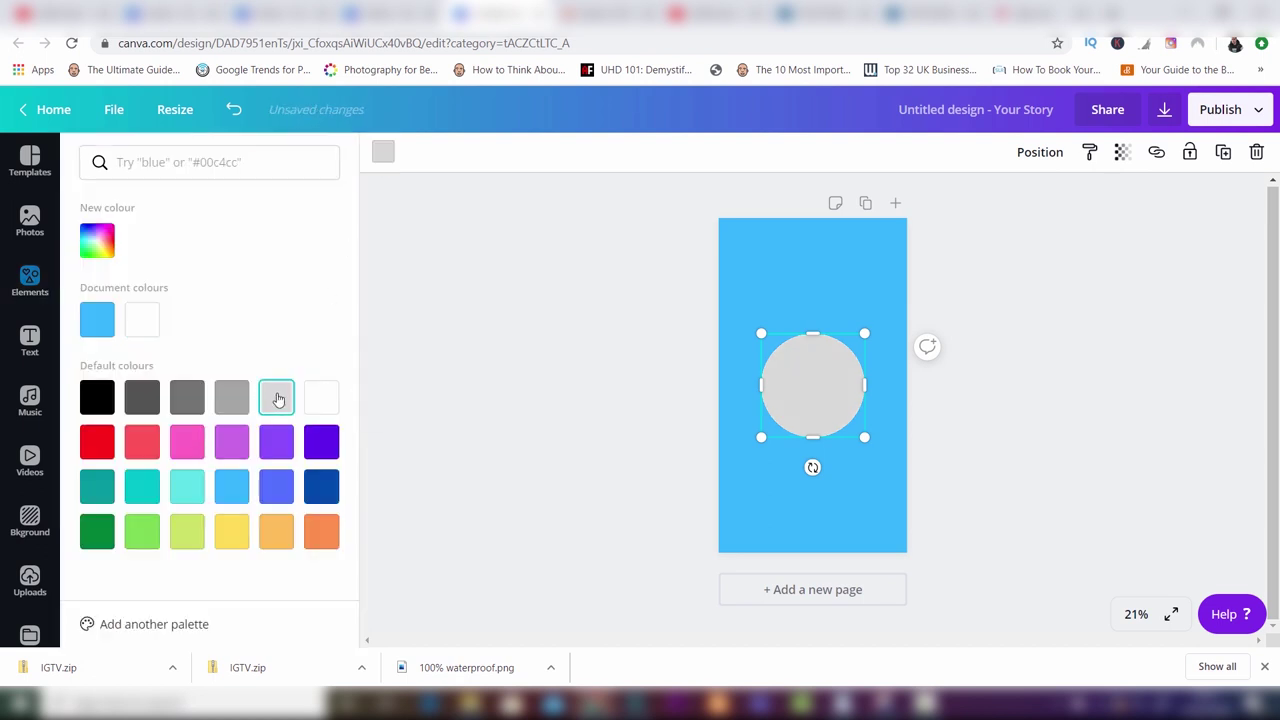
key(Escape)
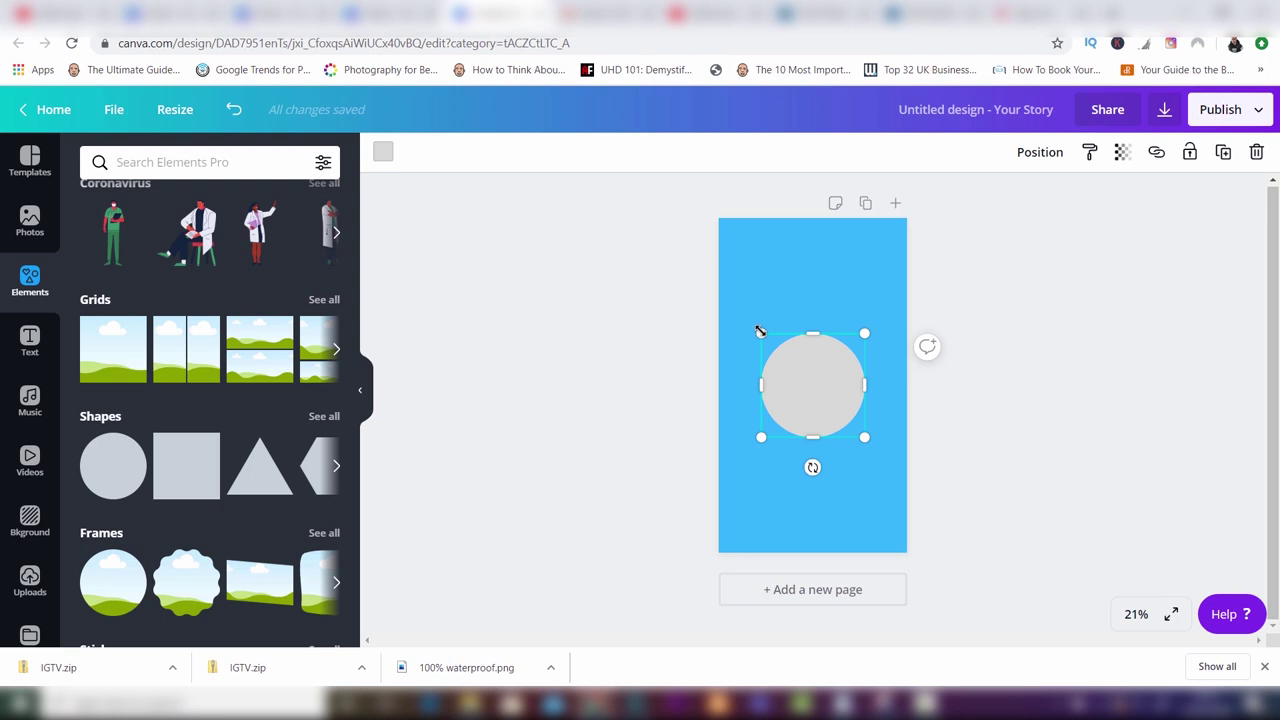
drag(755, 328, 754, 327)
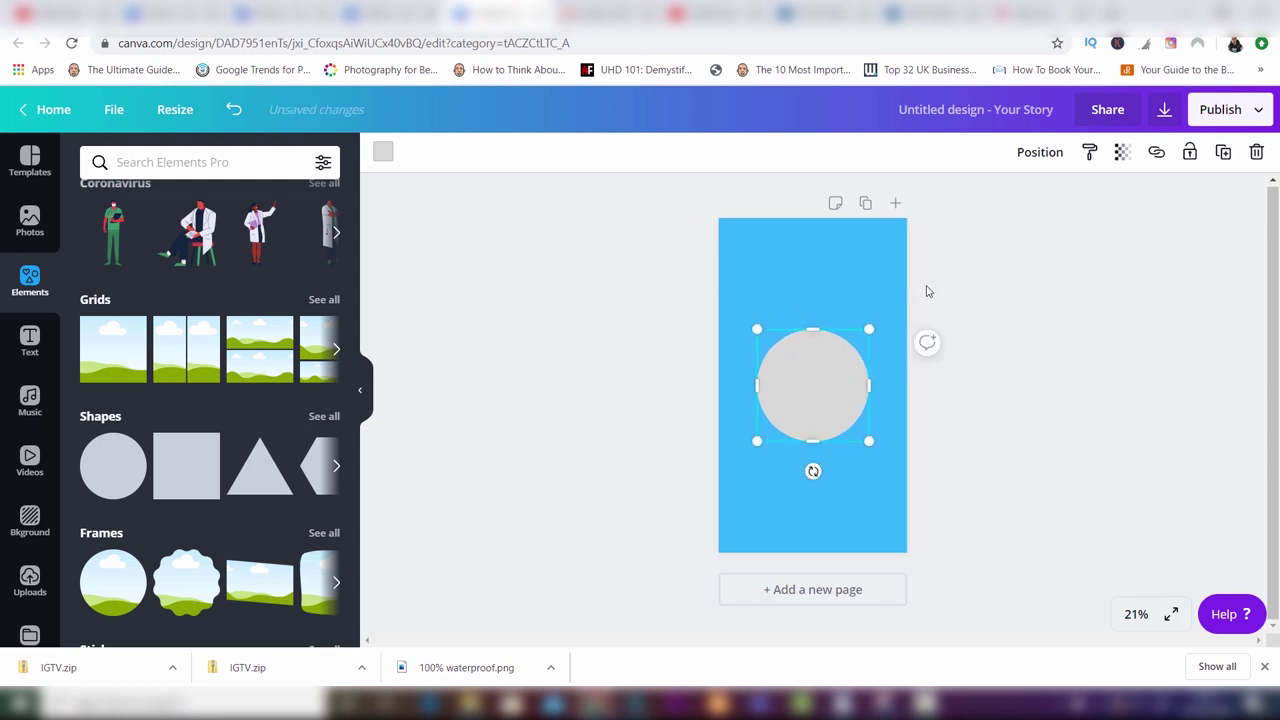
- Send the light grey circle backwards behind the white circle so it forms a thin border
click(1041, 155)
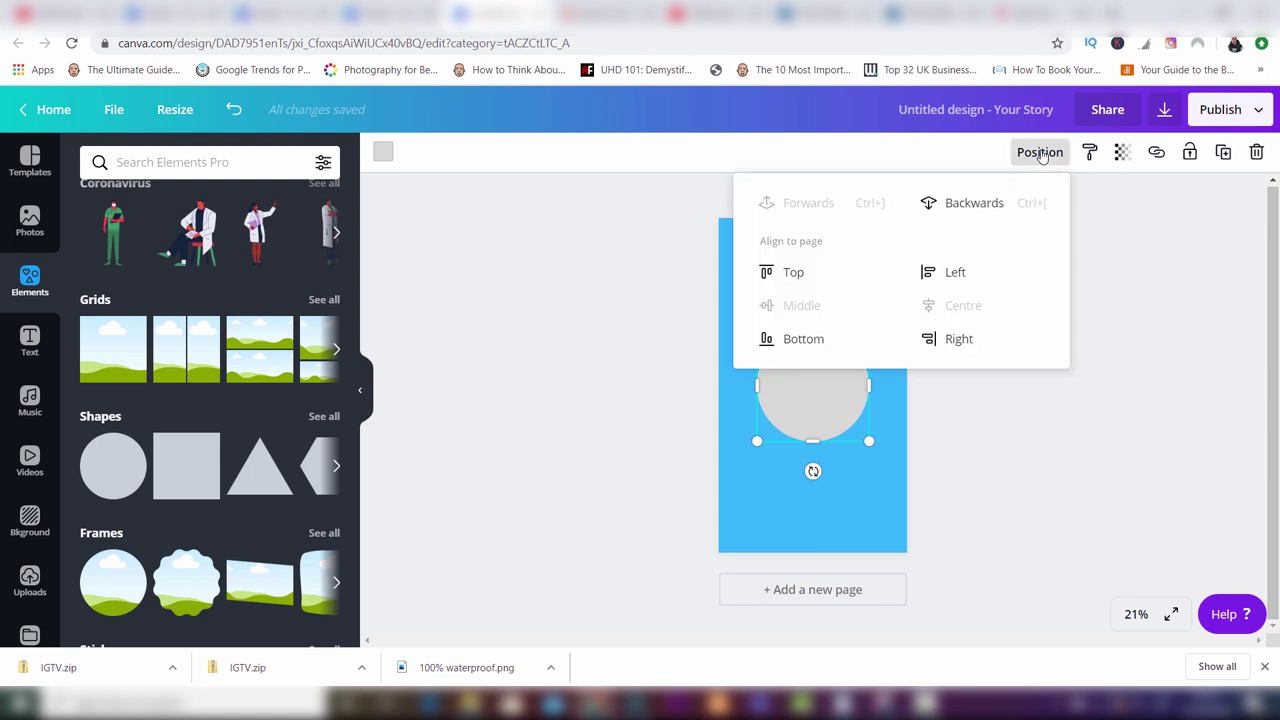
click(987, 205)
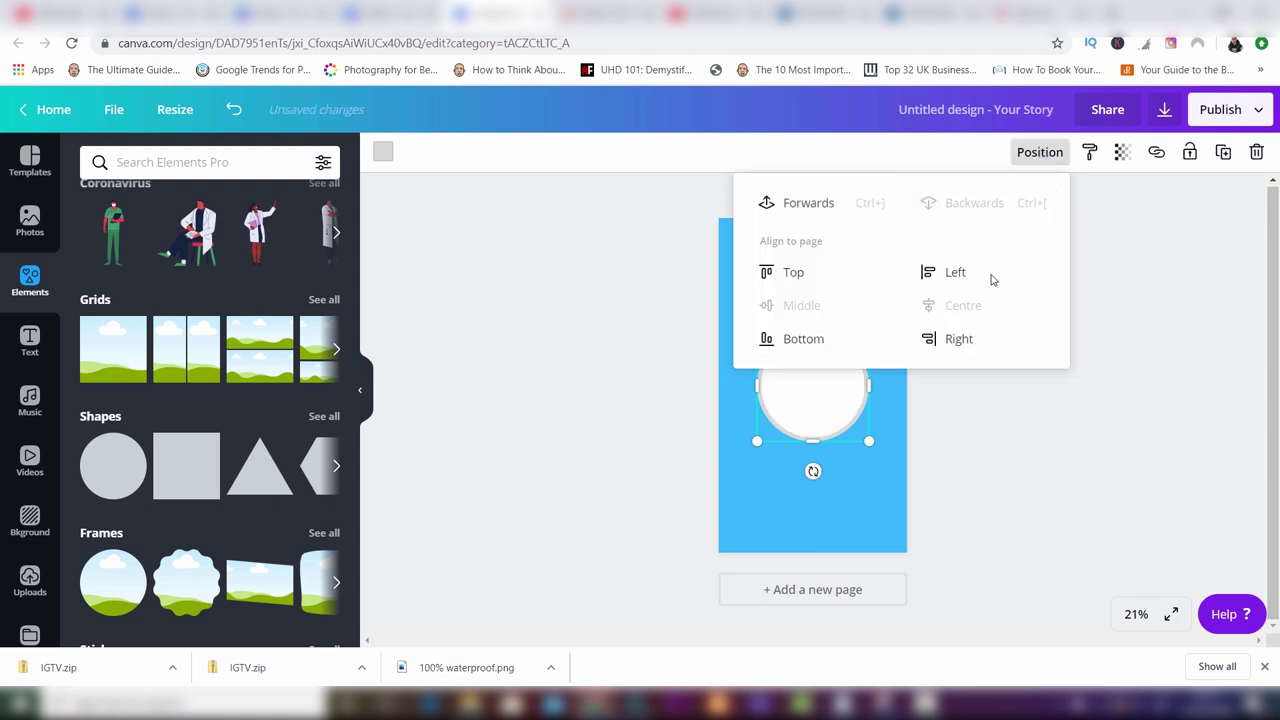
click(986, 443)
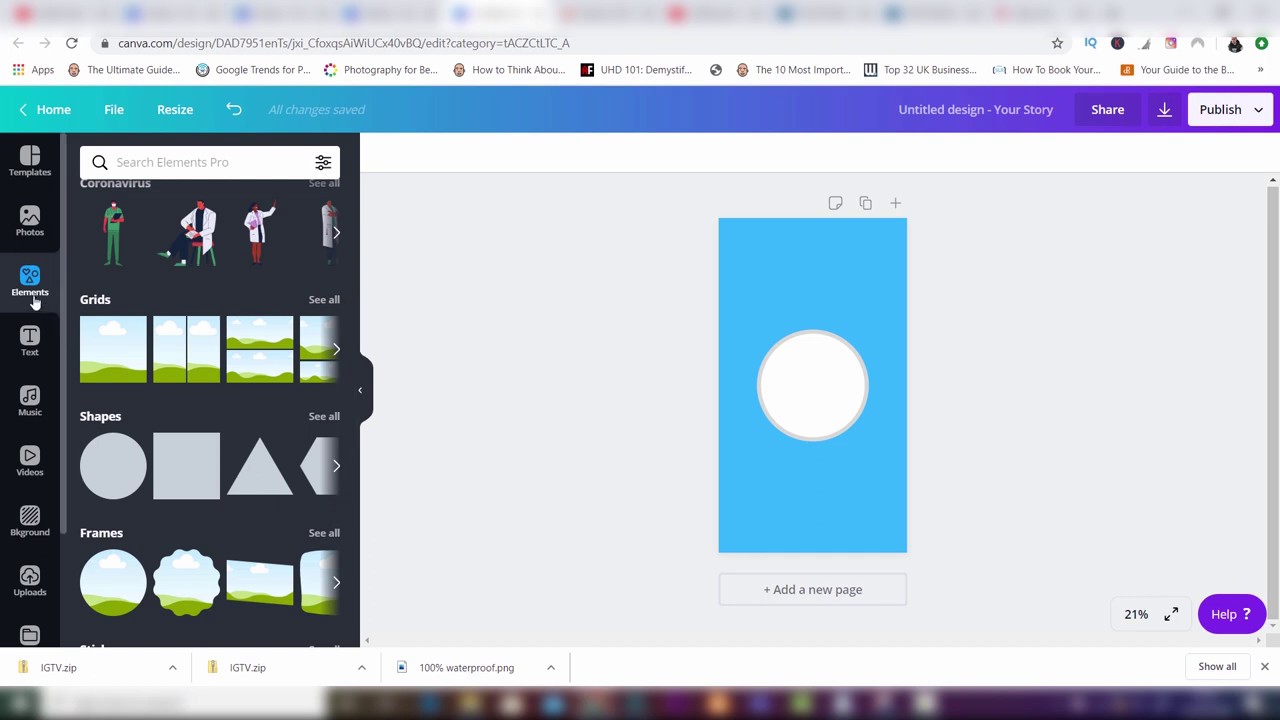
- Search the elements for "video" and add the red film camera icon with two reels to the white circle
click(195, 165)
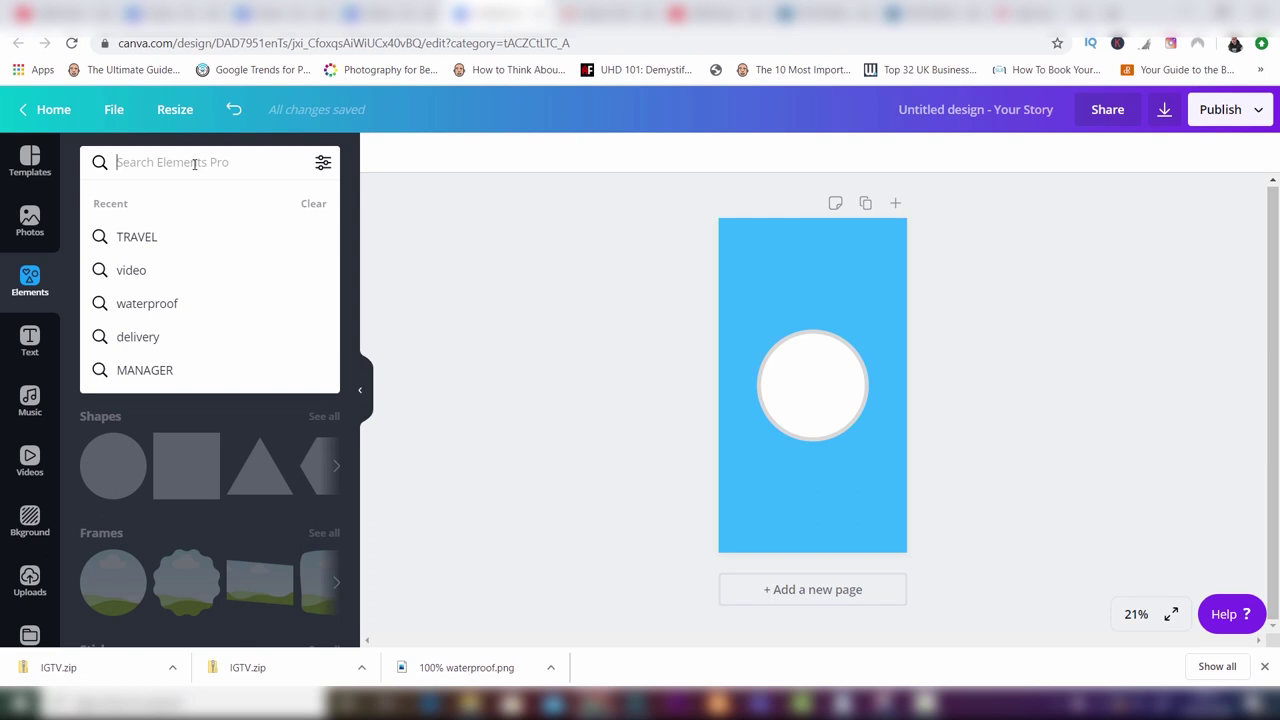
text(video)
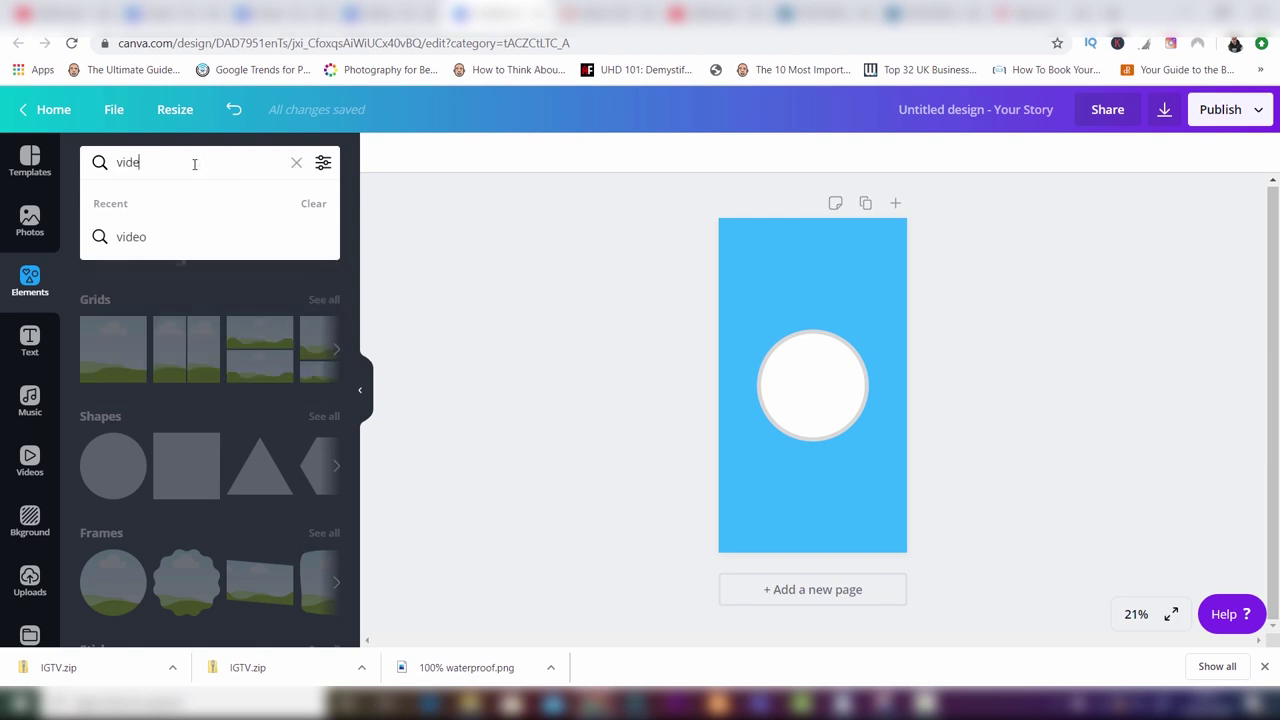
key(Return)
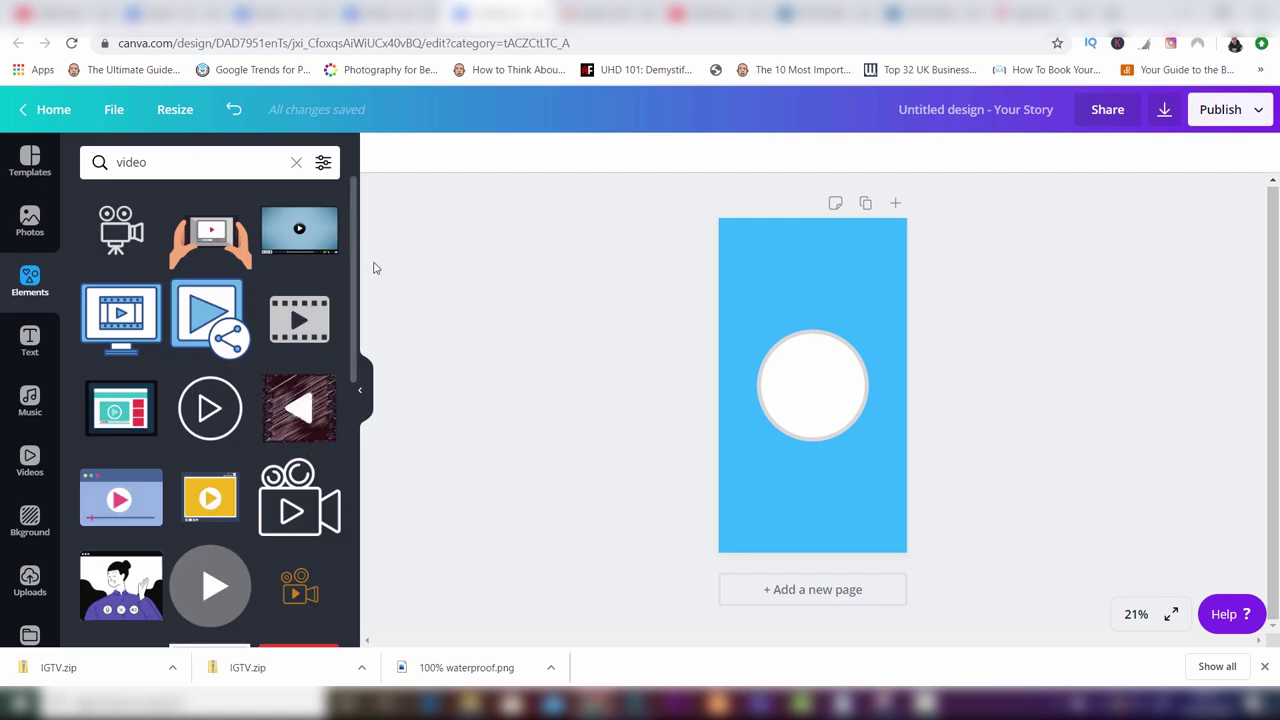
mouse_move(353, 205)
mouse_down()
mouse_move(353, 270)
mouse_move(351, 218)
mouse_up()
scroll(351, 218, up, 1)
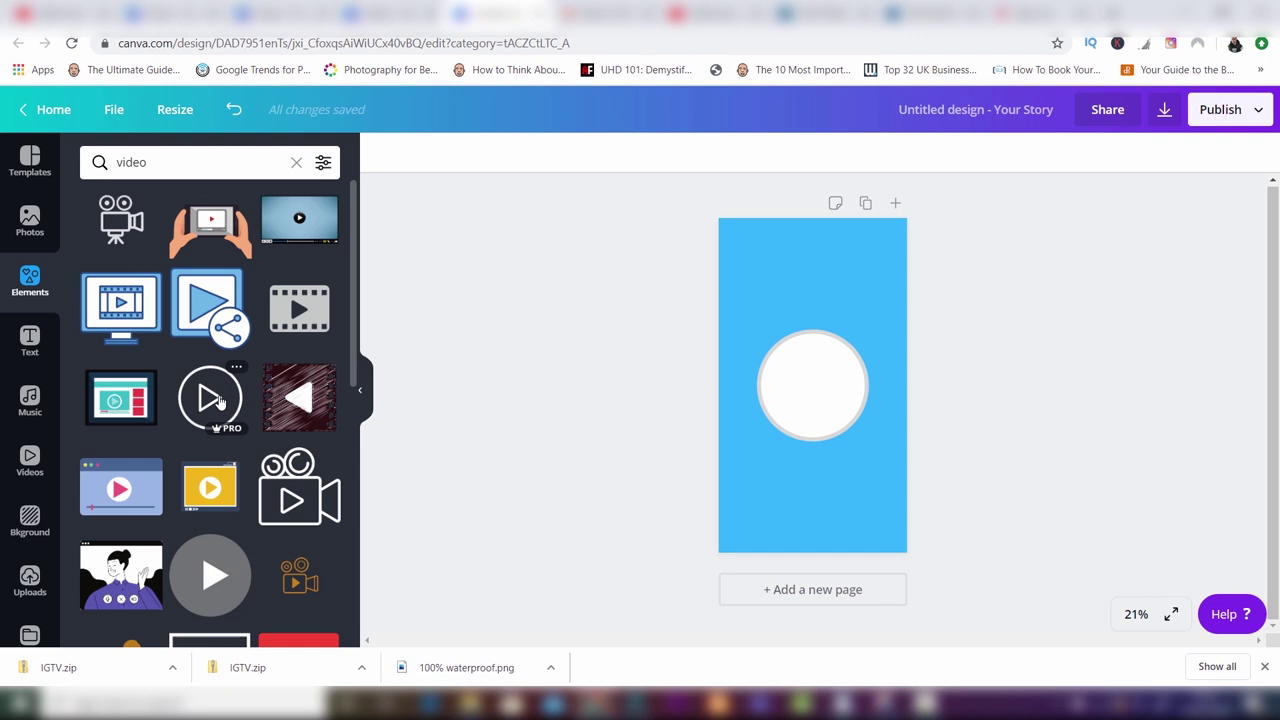
scroll(353, 372, down, 2)
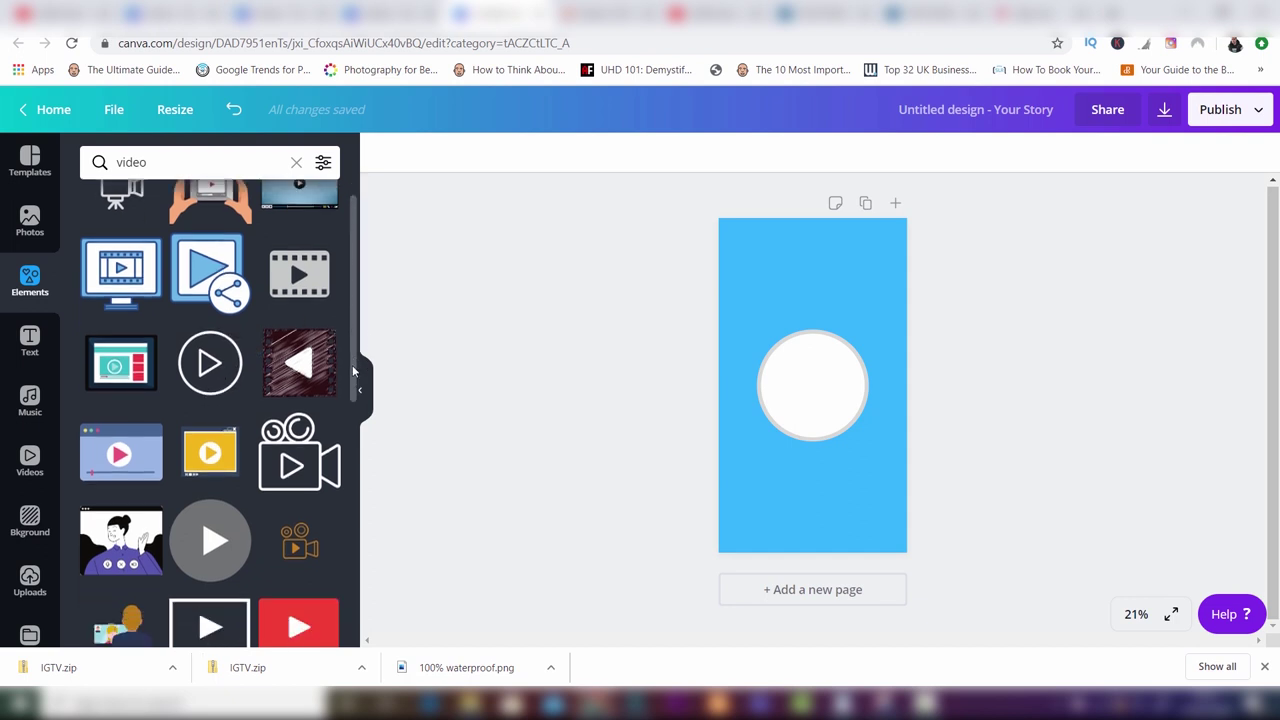
scroll(353, 372, down, 3)
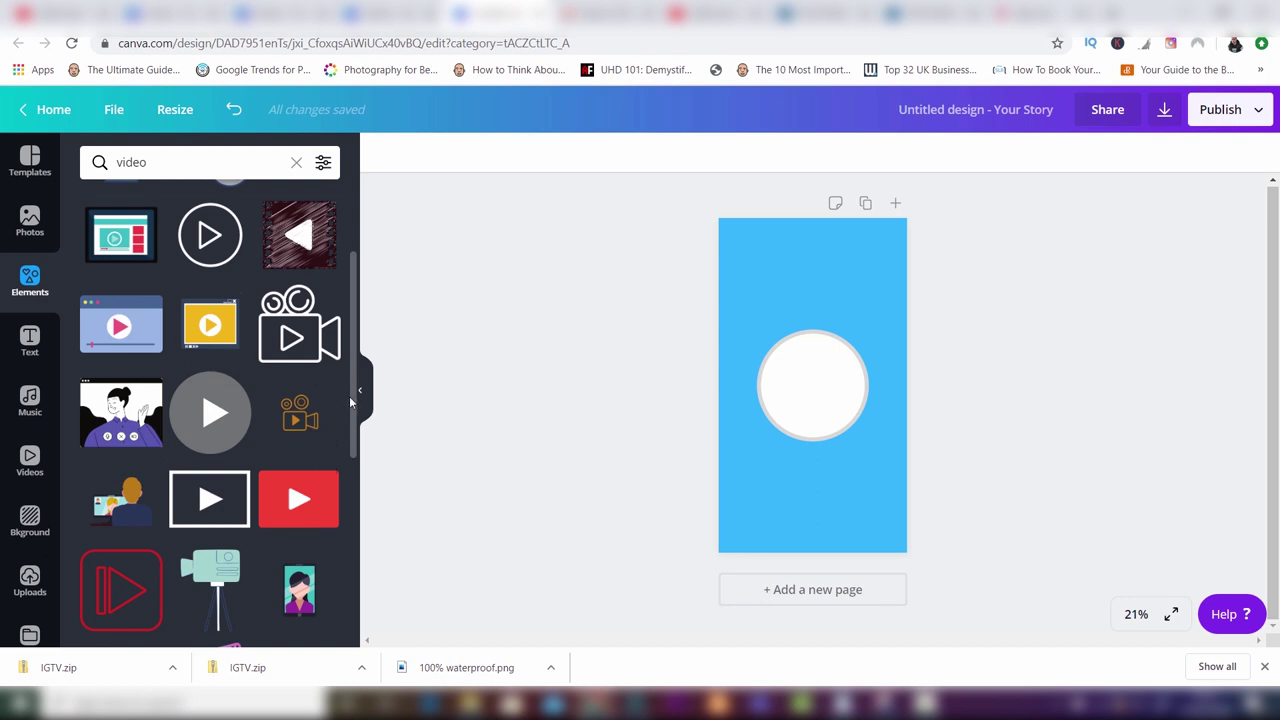
scroll(353, 413, down, 2)
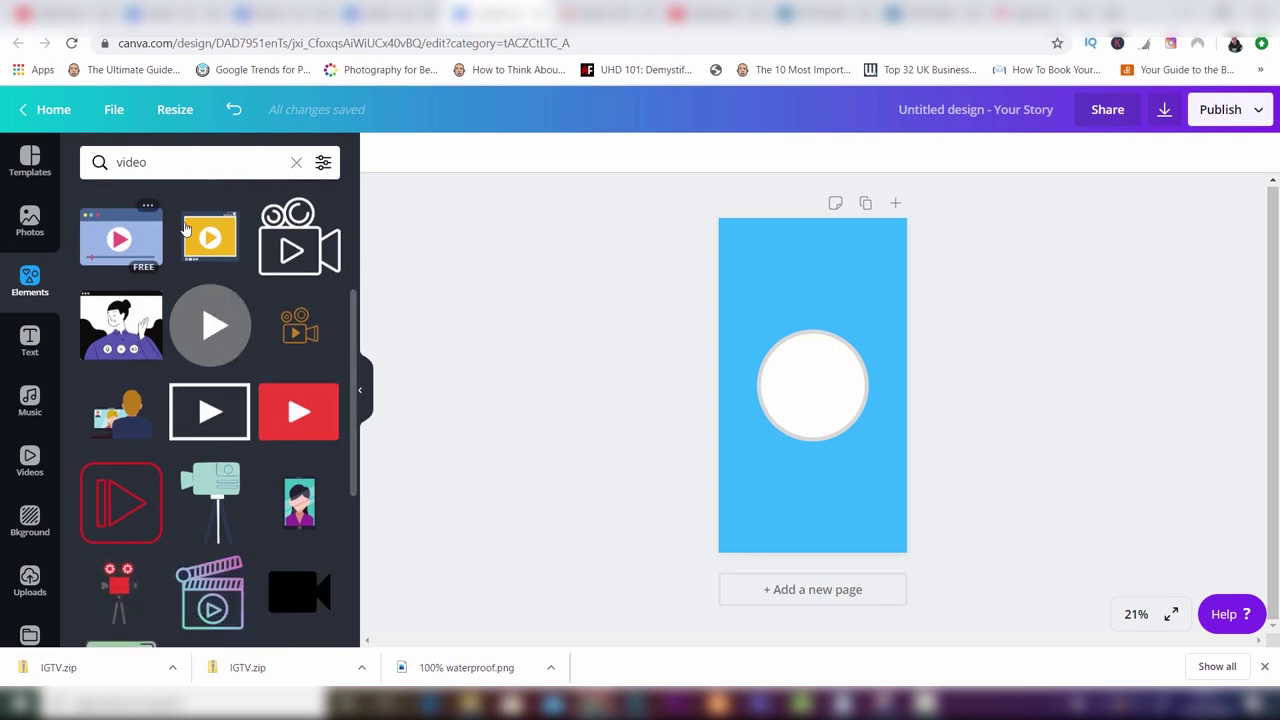
scroll(351, 340, down, 3)
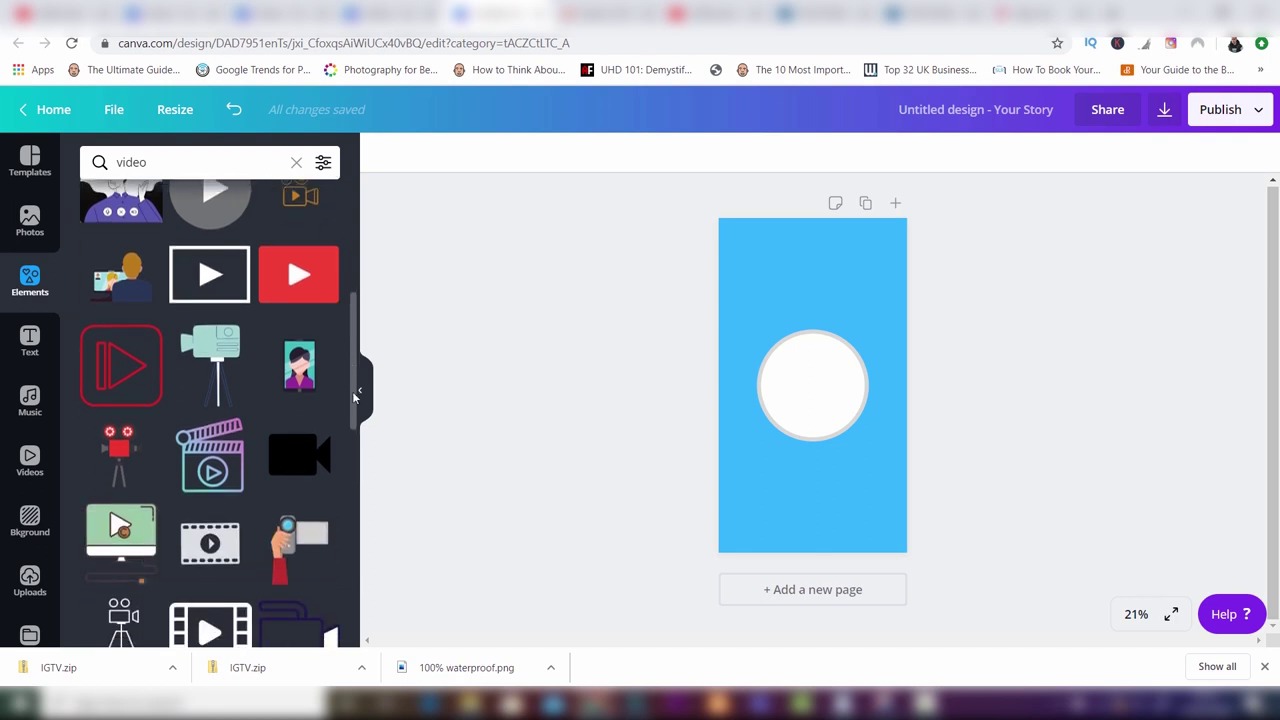
drag(353, 397, 360, 565)
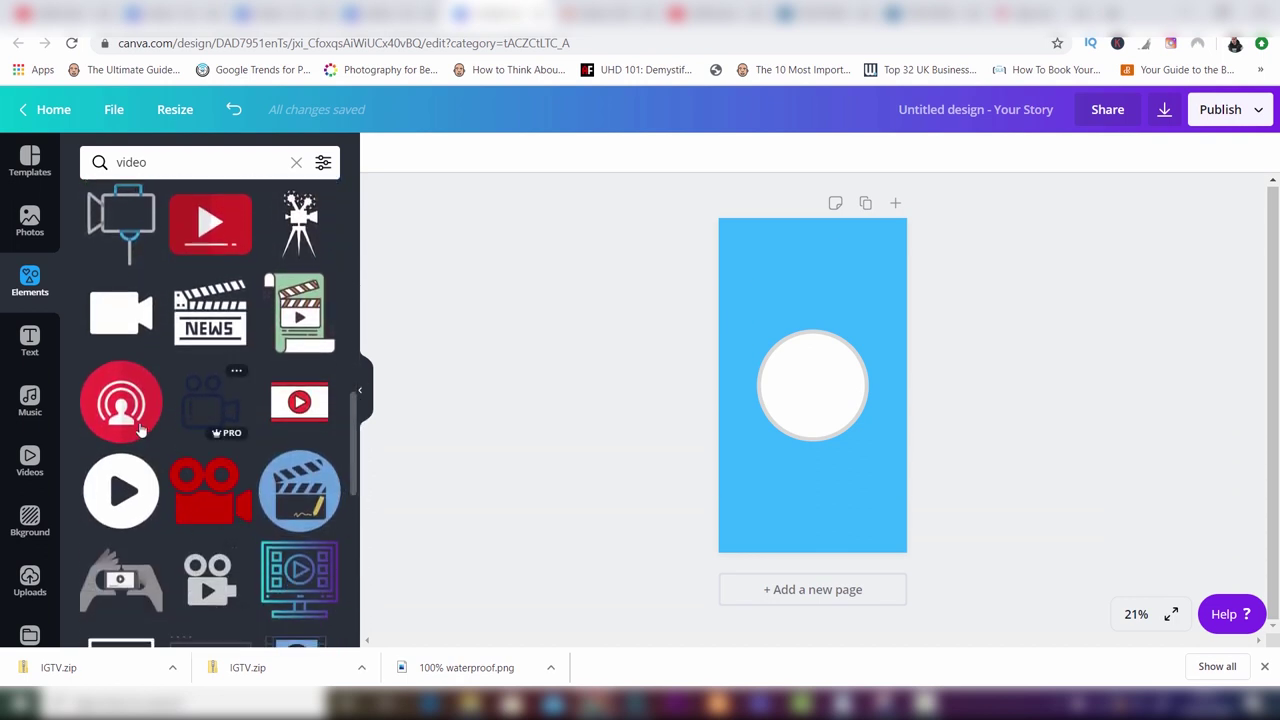
click(208, 502)
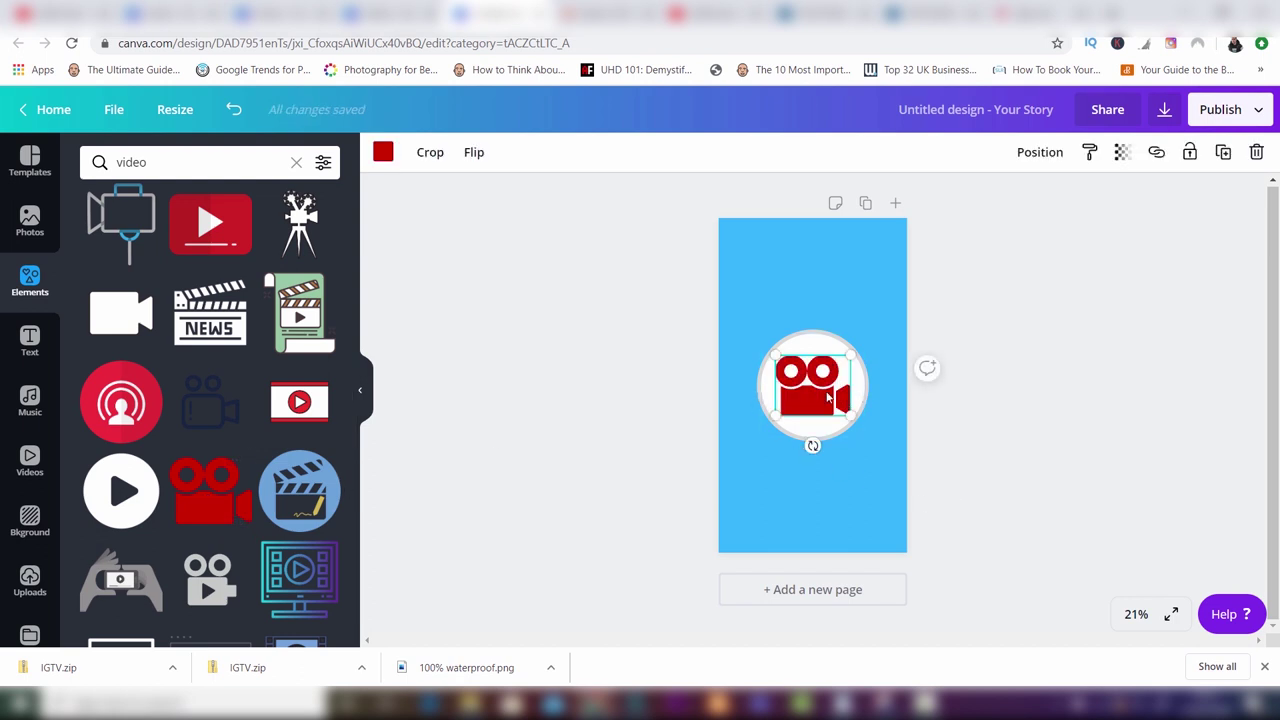
- Recolour the red camera icon to the same blue as the page background
click(382, 156)
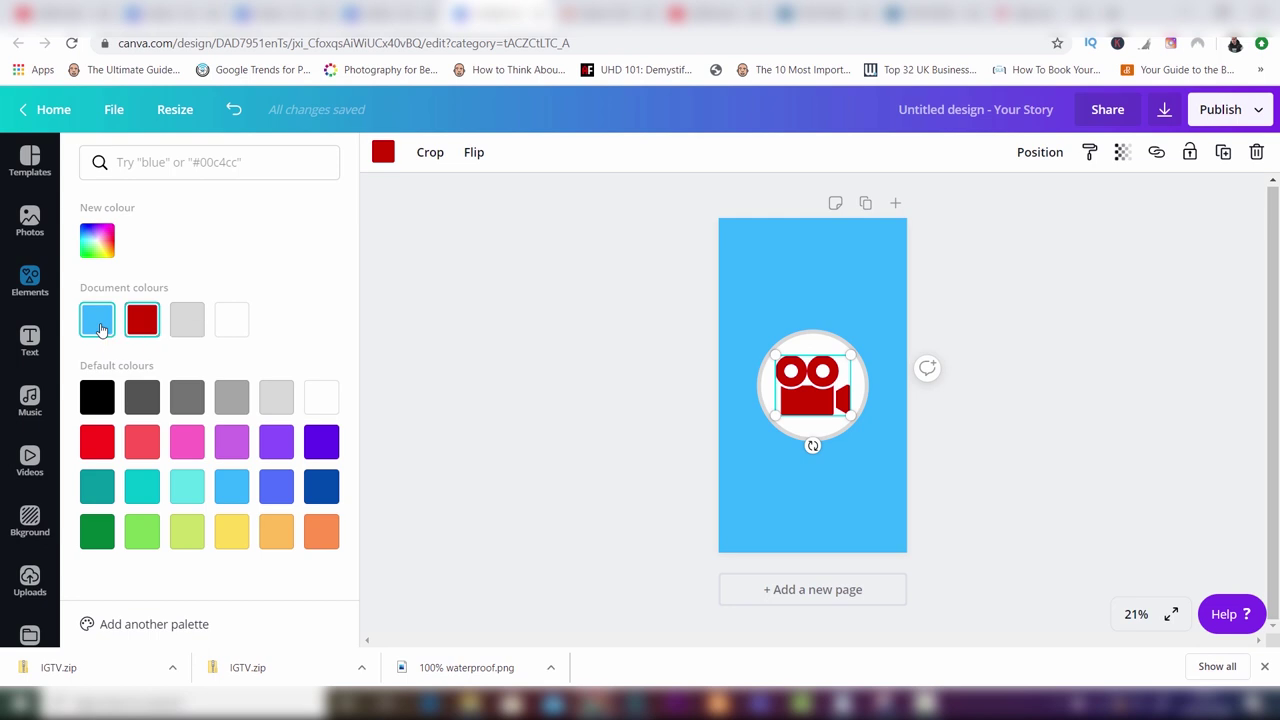
click(100, 330)
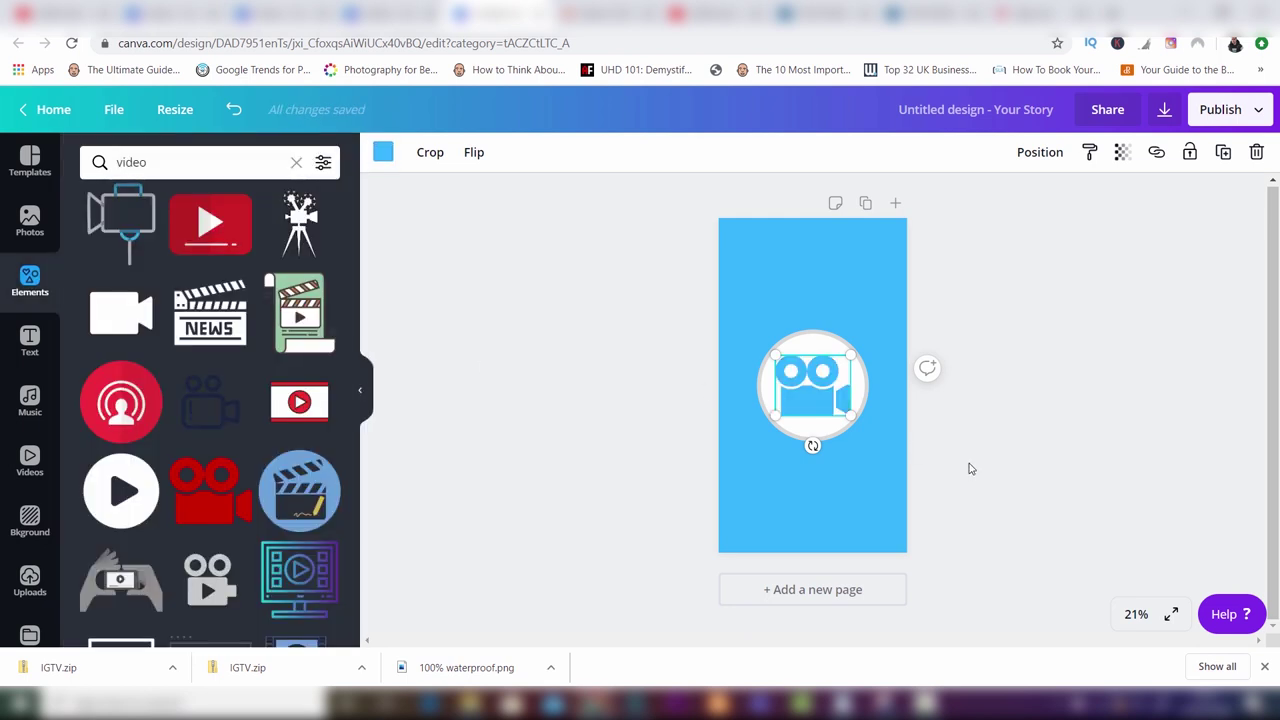
click(969, 468)
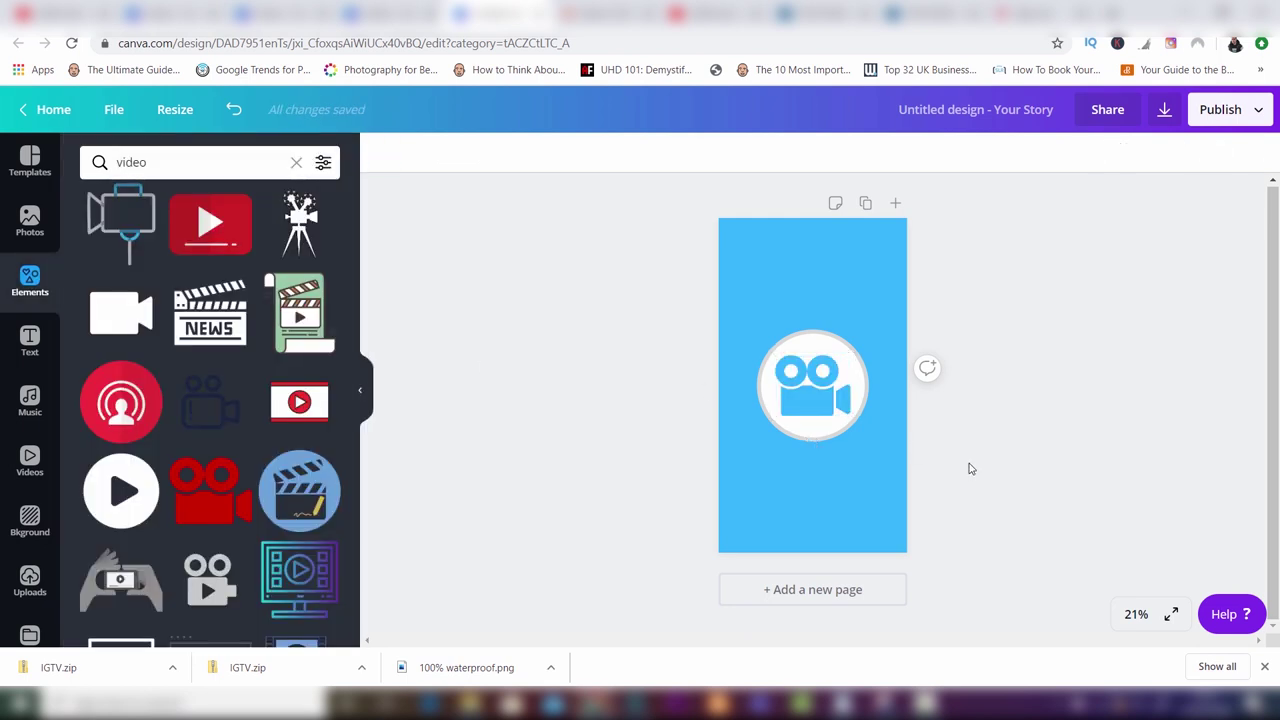
- Shrink the camera icon and place it centred in the upper half of the white circle
click(828, 405)
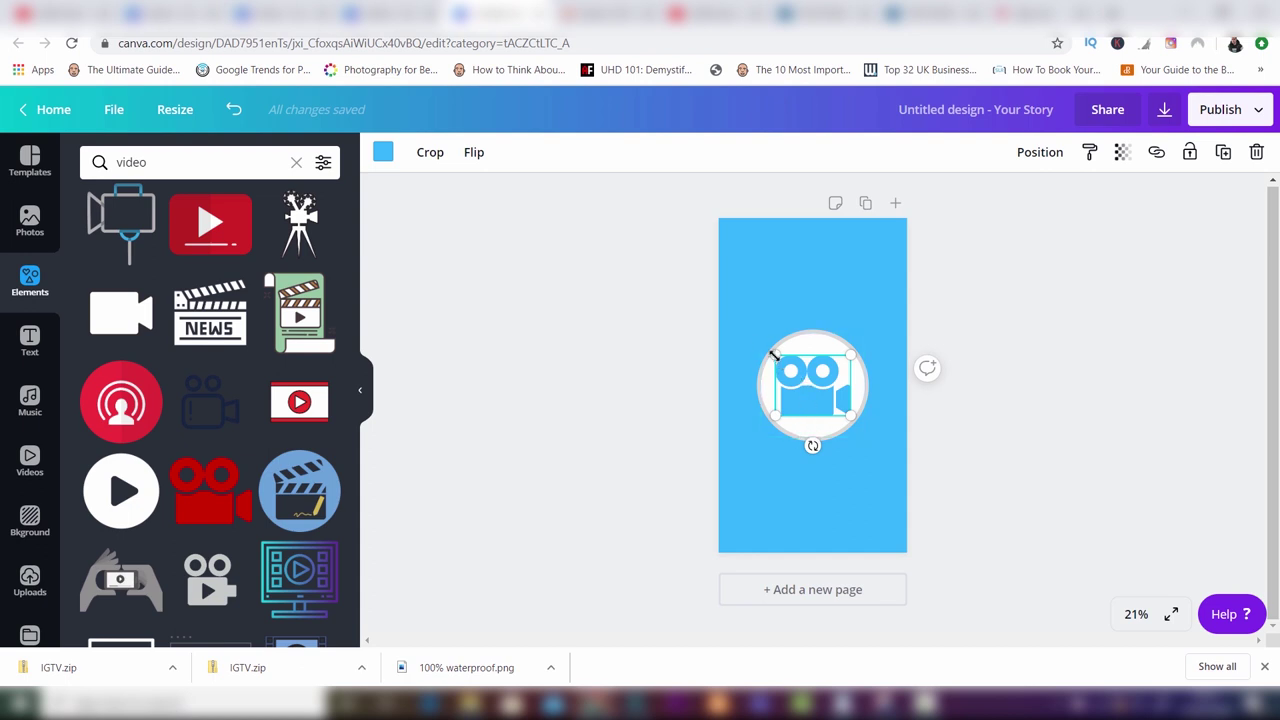
drag(779, 358, 815, 372)
click(951, 408)
click(993, 412)
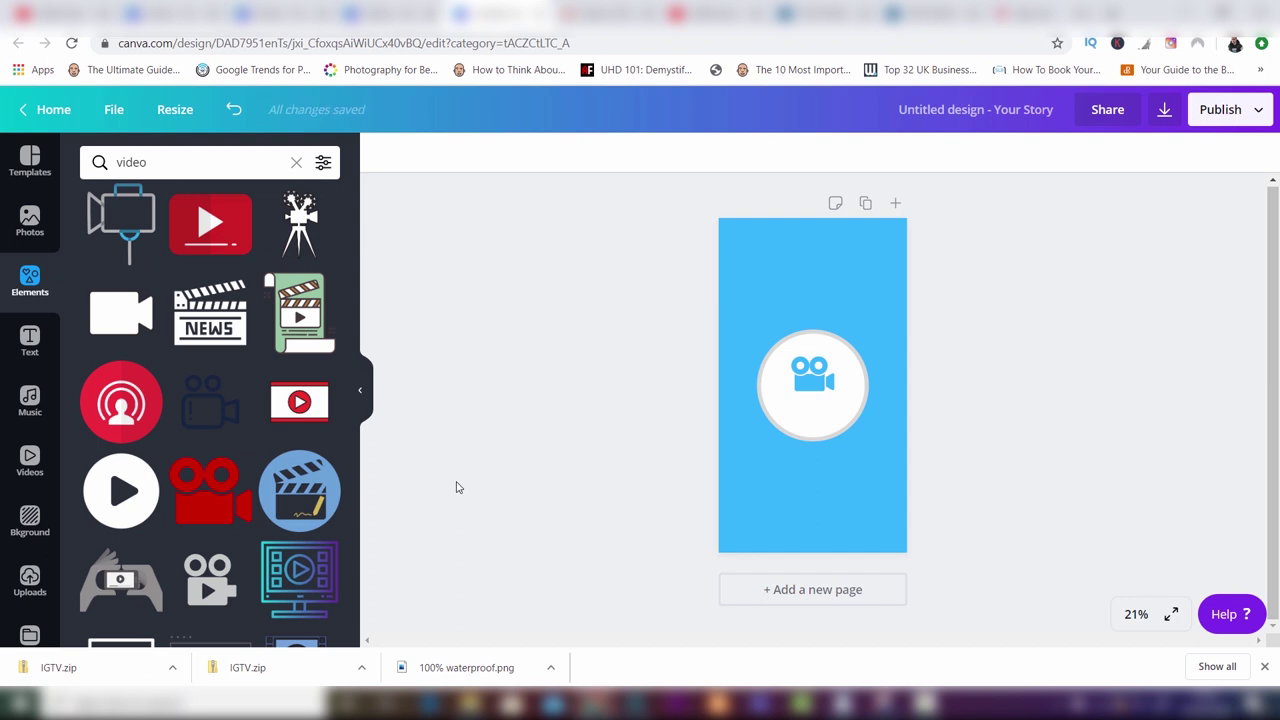
- Add the "DAZZLE eau de parfum" font combination to the page
click(29, 342)
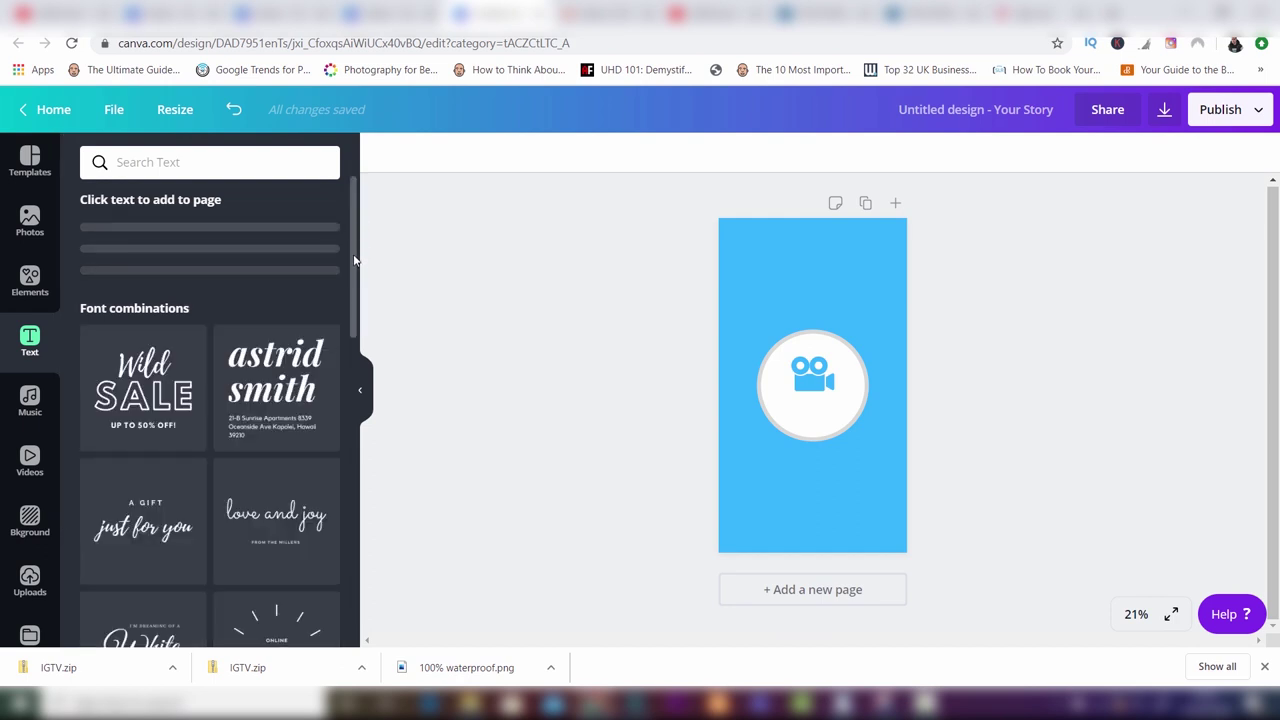
scroll(355, 269, down, 2)
scroll(355, 269, down, 4)
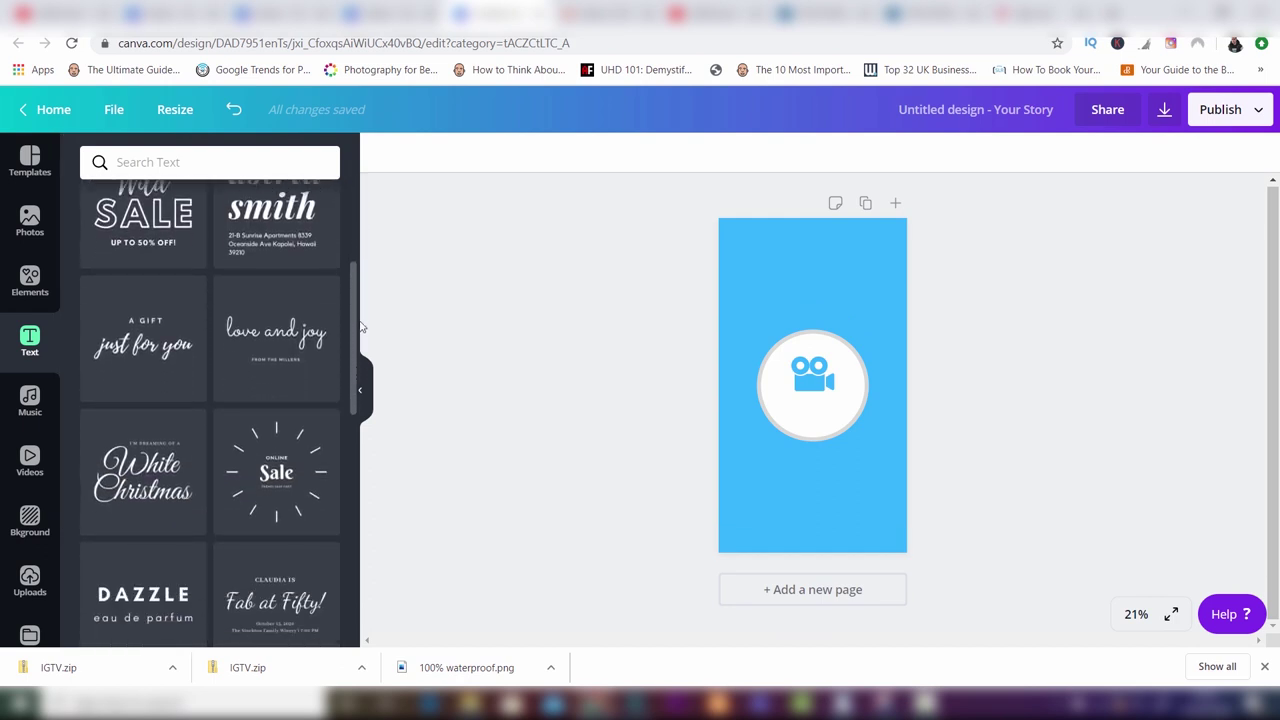
scroll(356, 345, down, 3)
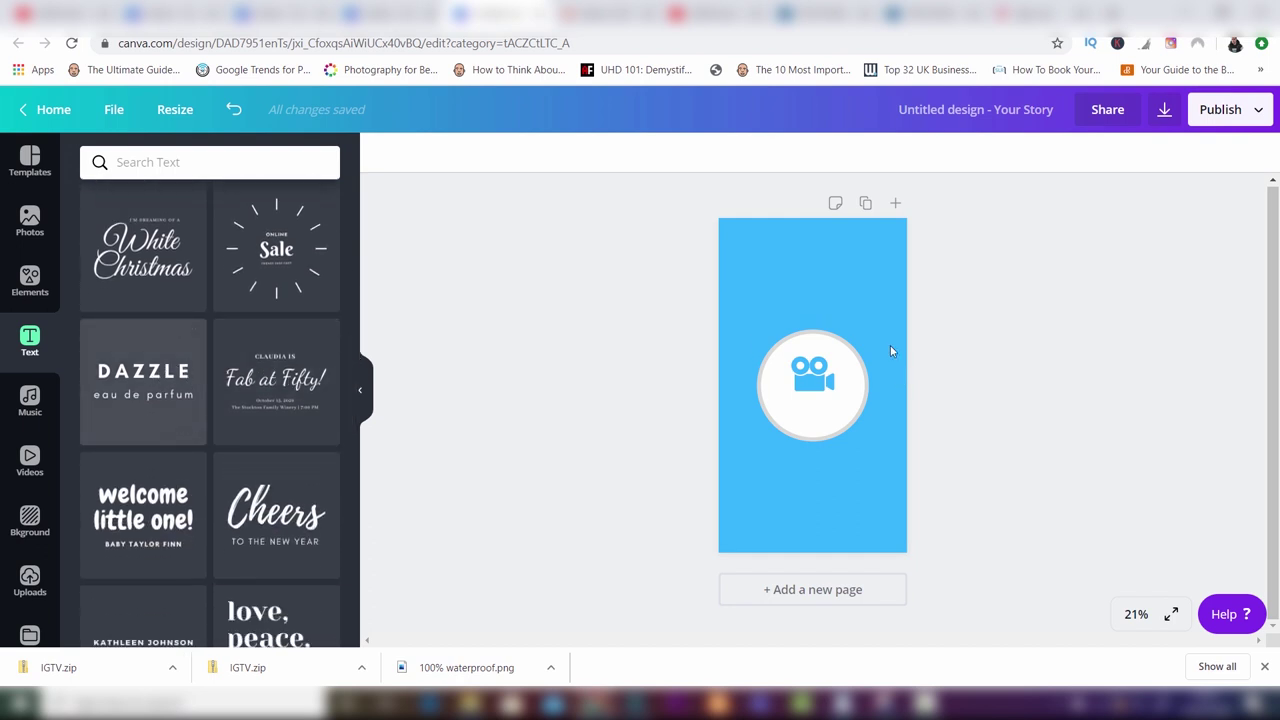
drag(895, 414, 833, 446)
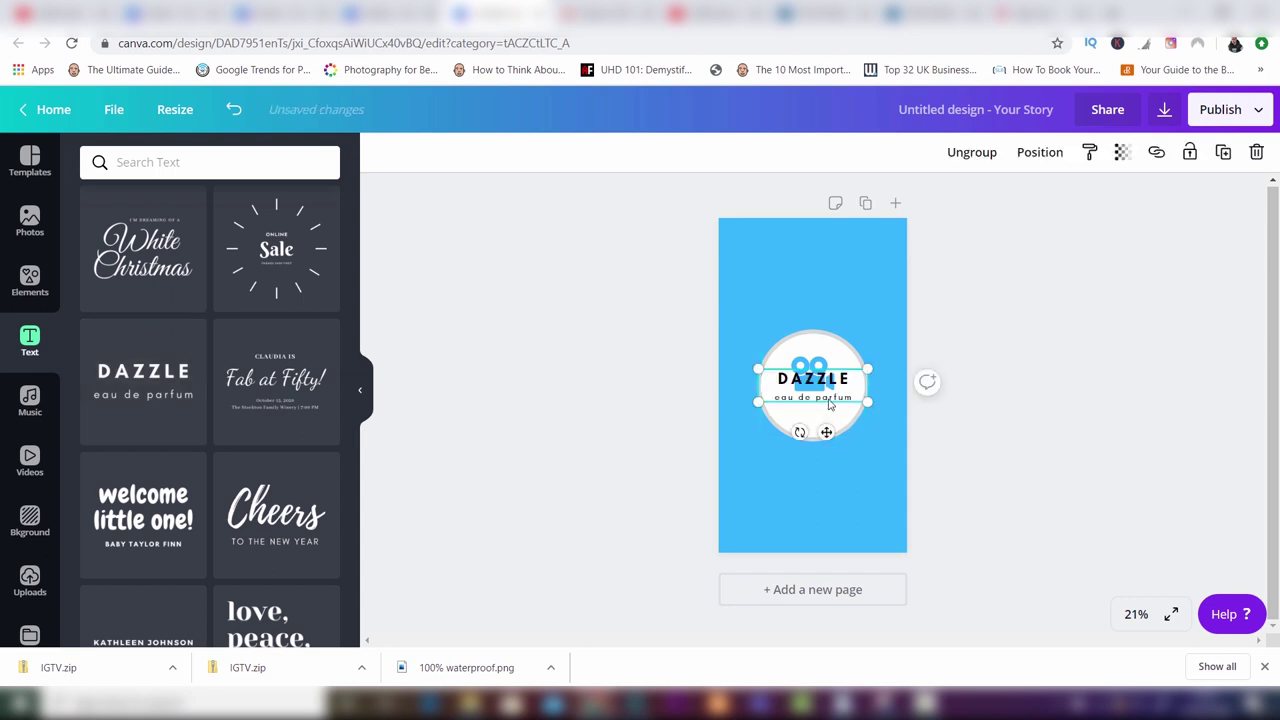
- Clear the "eau de parfum" line of the text group and replace the "DAZZLE" heading with "IGTV"
click(829, 402)
double_click(829, 400)
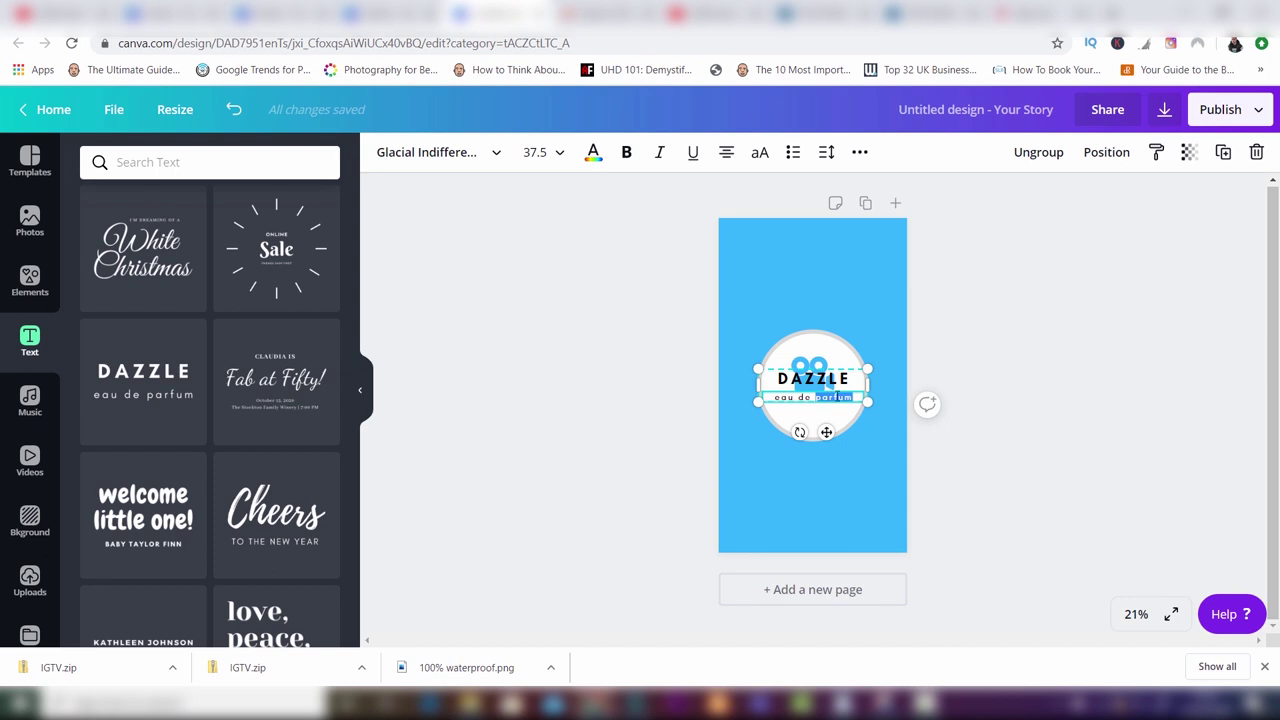
key(ctrl+a)
key(BackSpace)
click(822, 386)
double_click(822, 385)
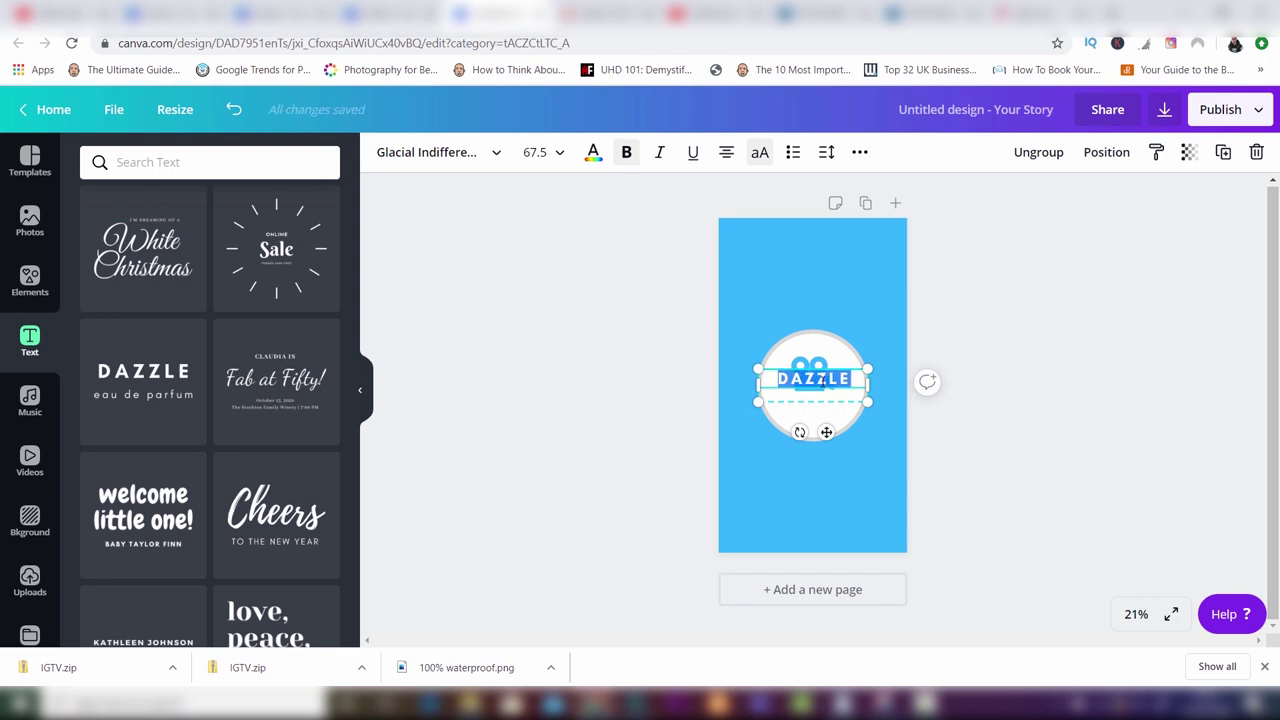
text(IGTV)
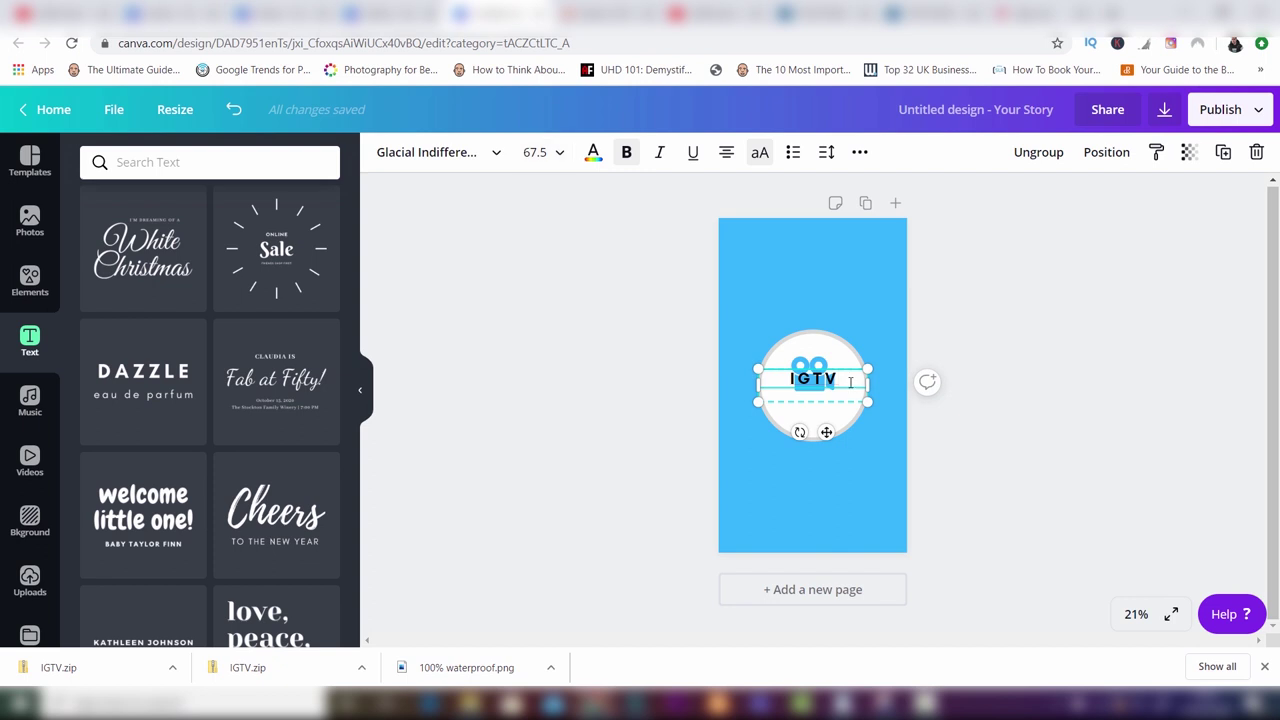
click(1023, 443)
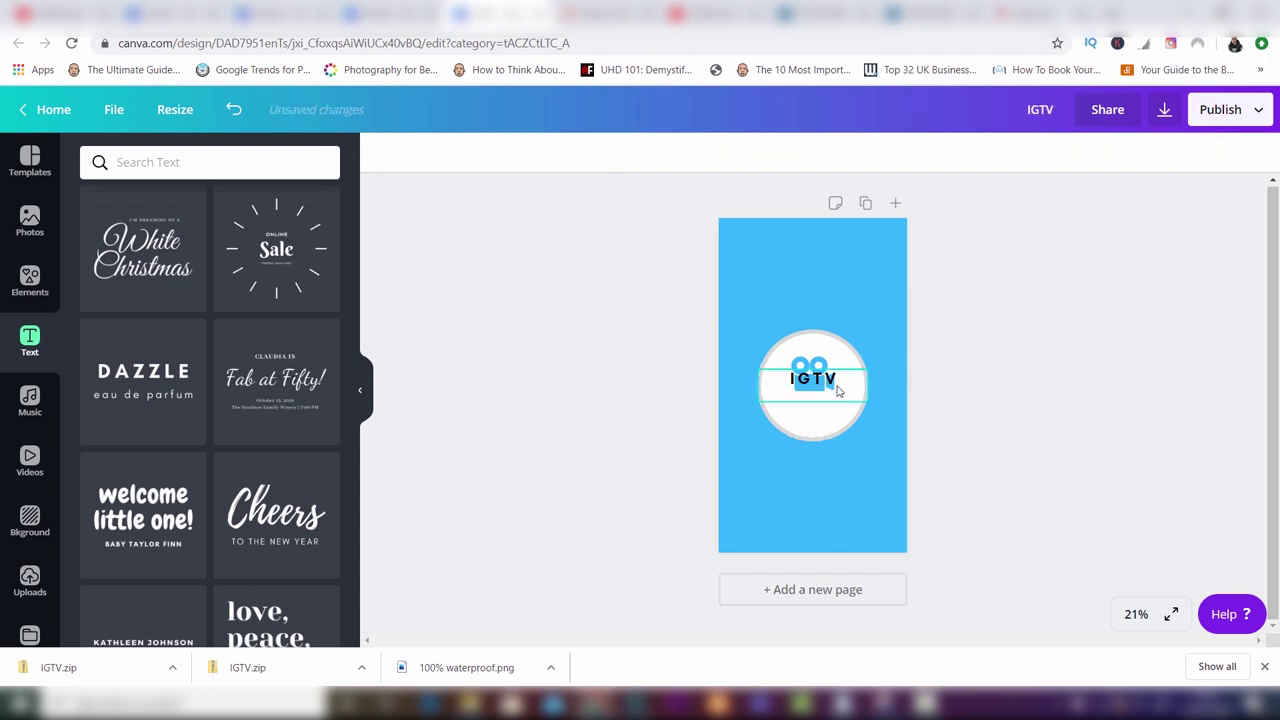
- Move the IGTV text below the camera icon inside the circle and recolour it dark grey
drag(833, 385, 832, 408)
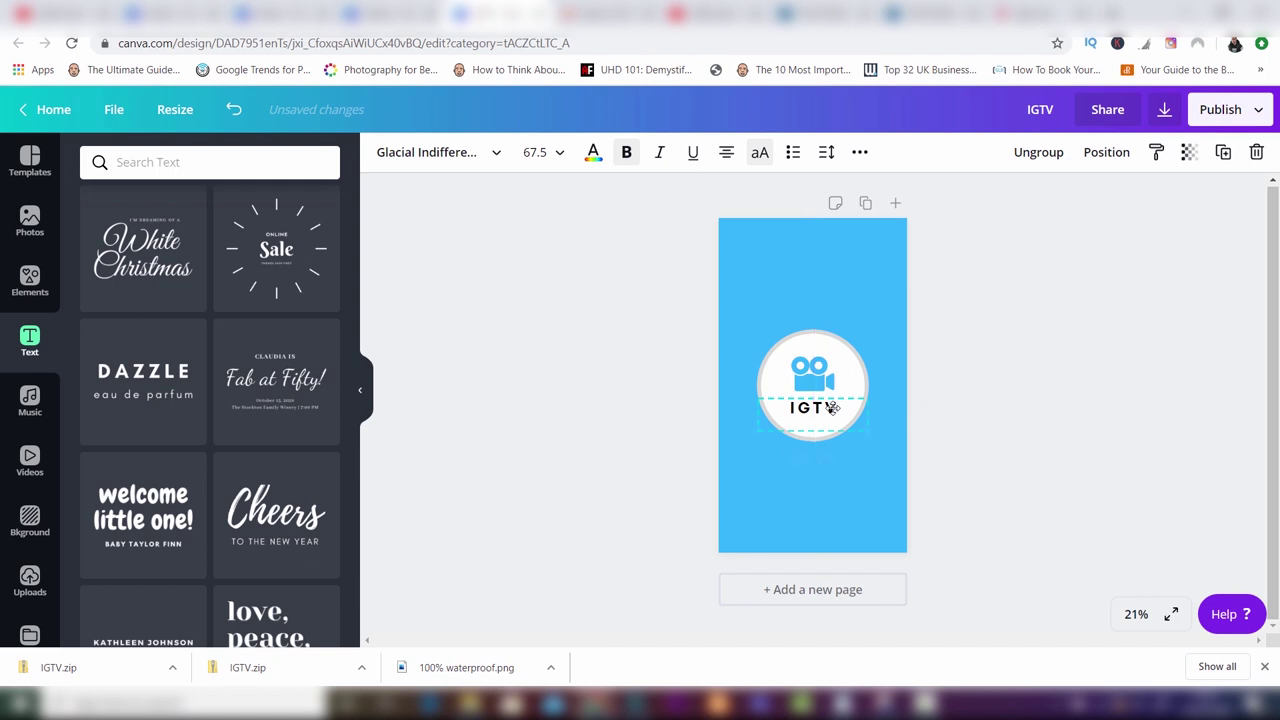
click(1043, 397)
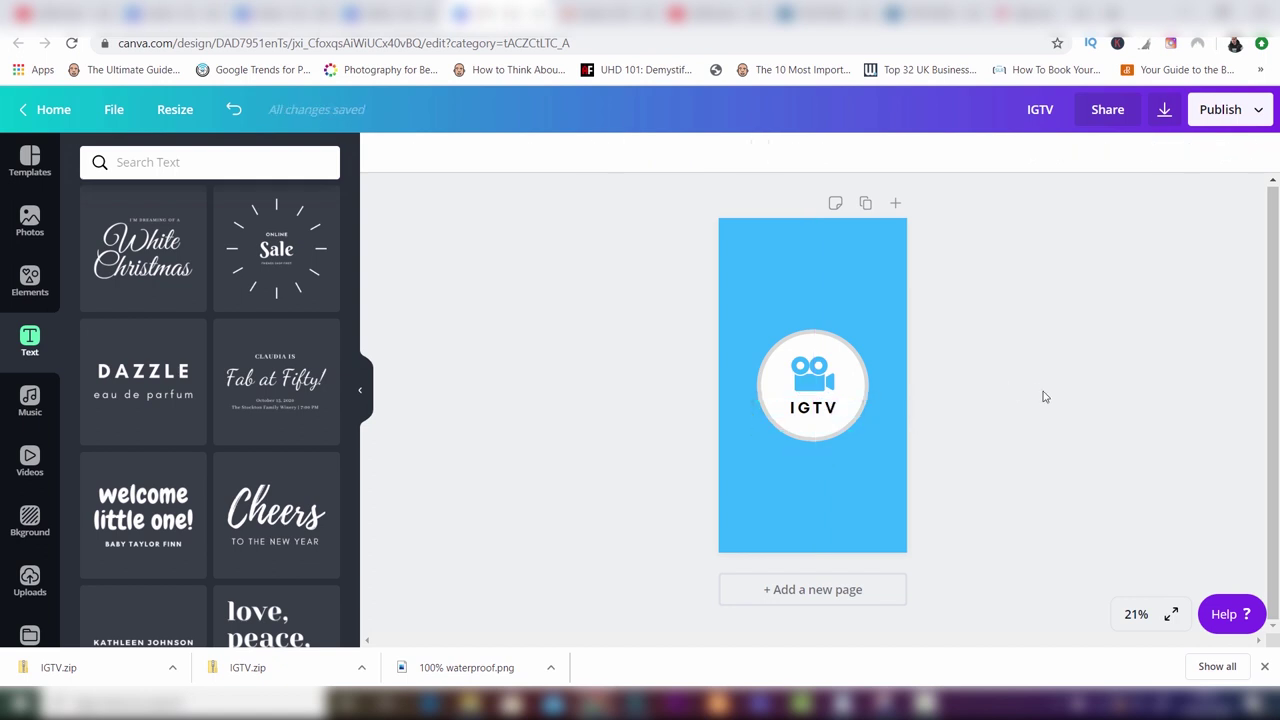
click(834, 413)
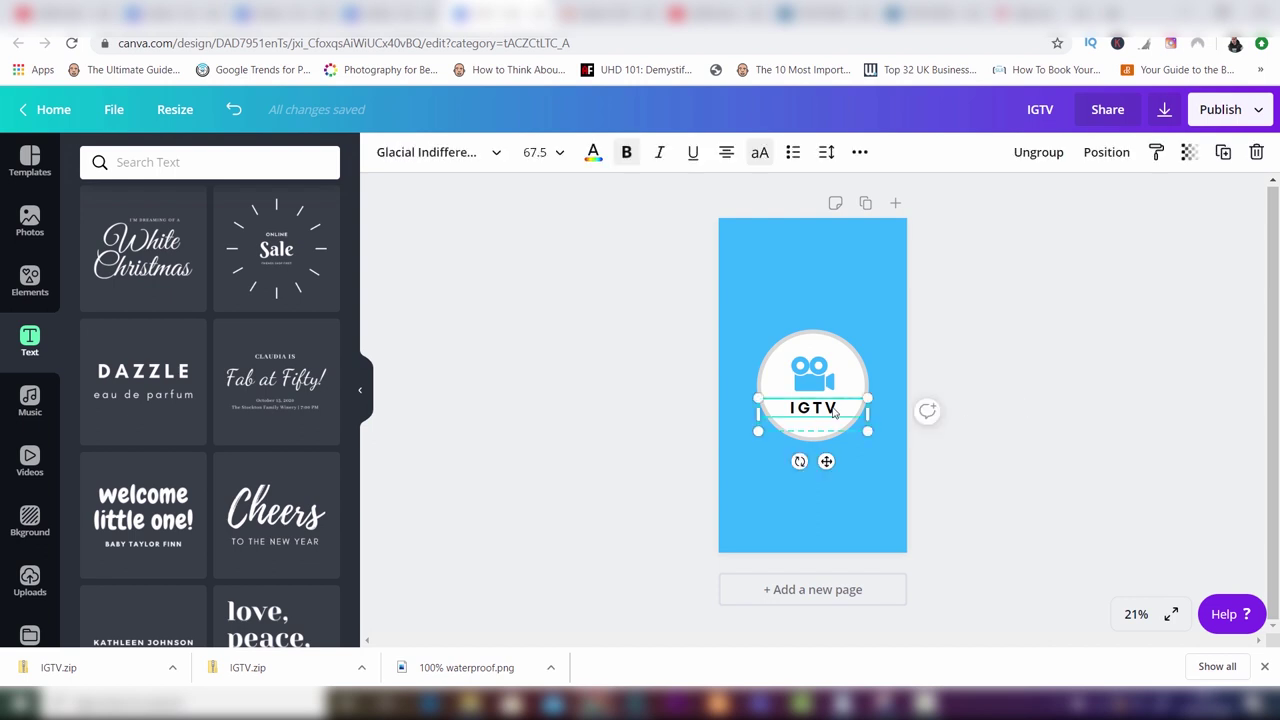
click(593, 153)
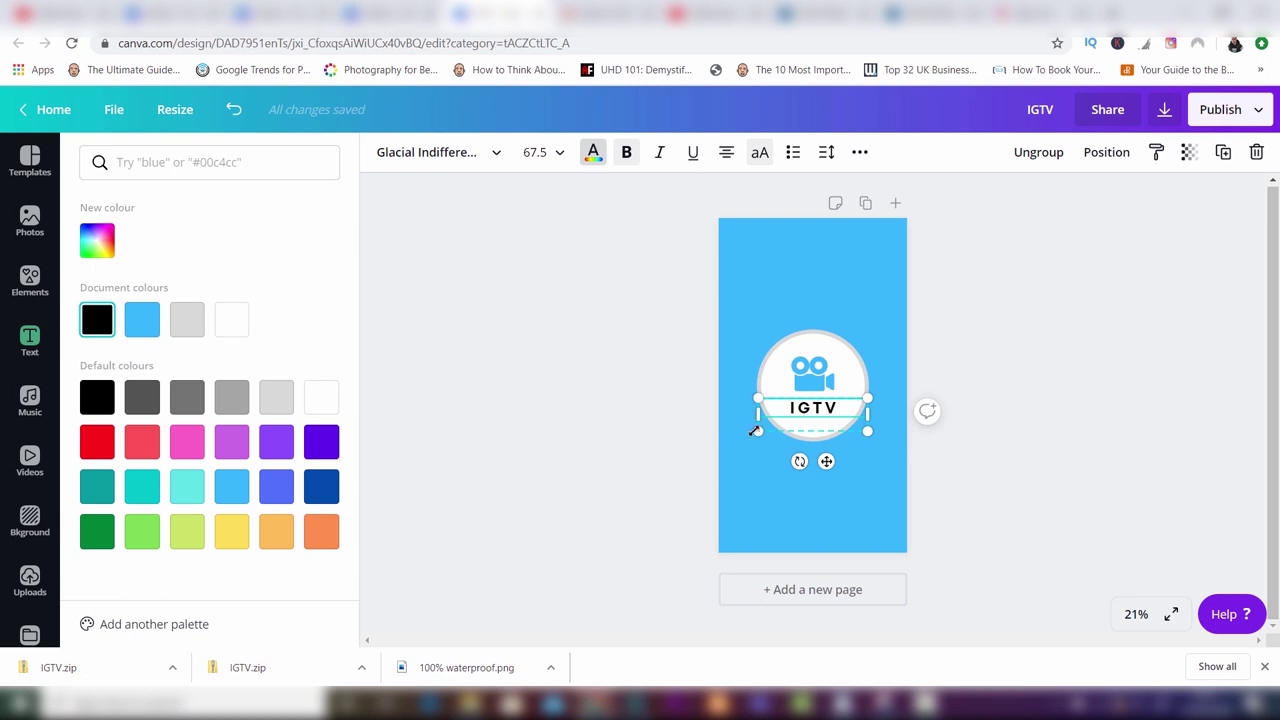
click(142, 397)
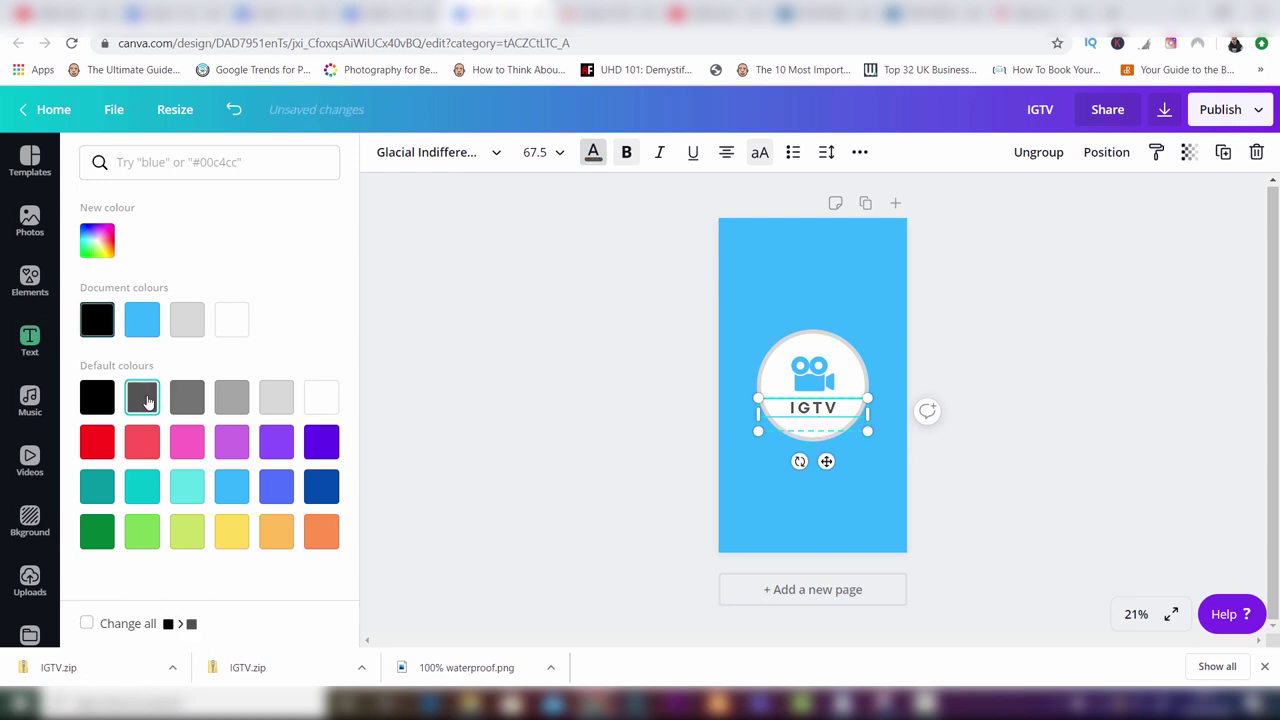
click(1015, 387)
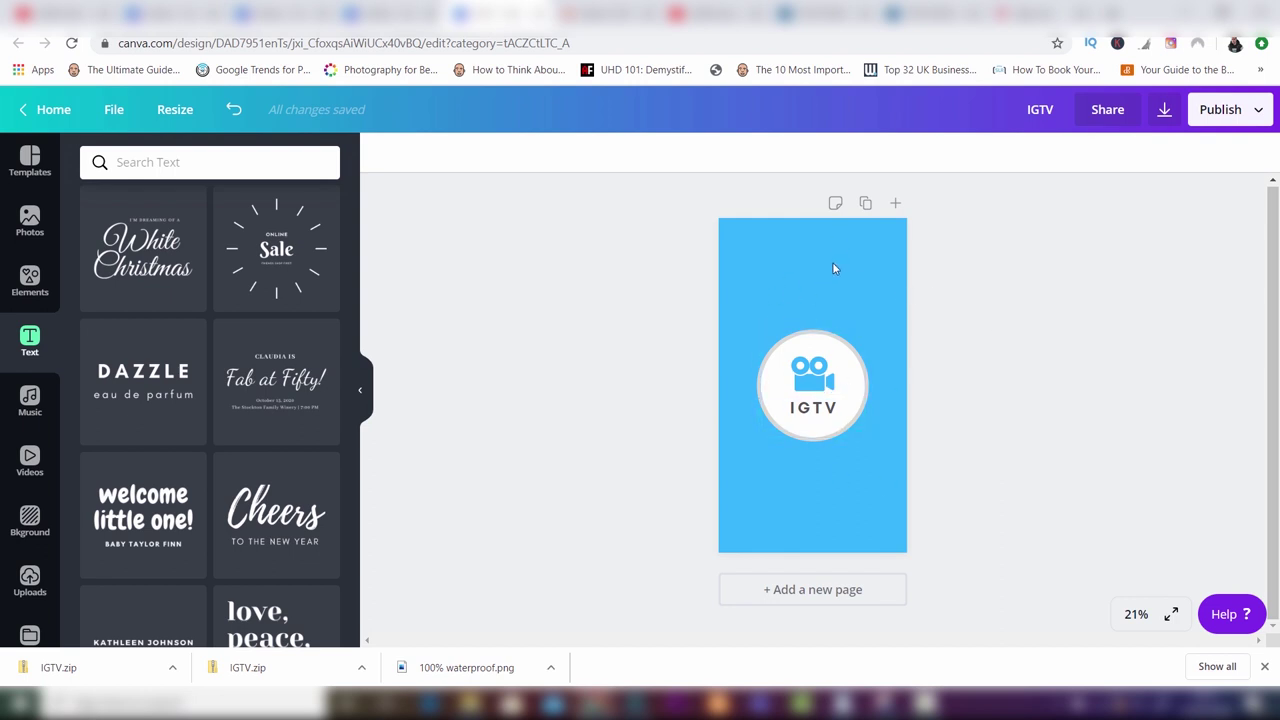
- Duplicate the finished IGTV page and delete the camera icon from the copy on page 2
click(866, 204)
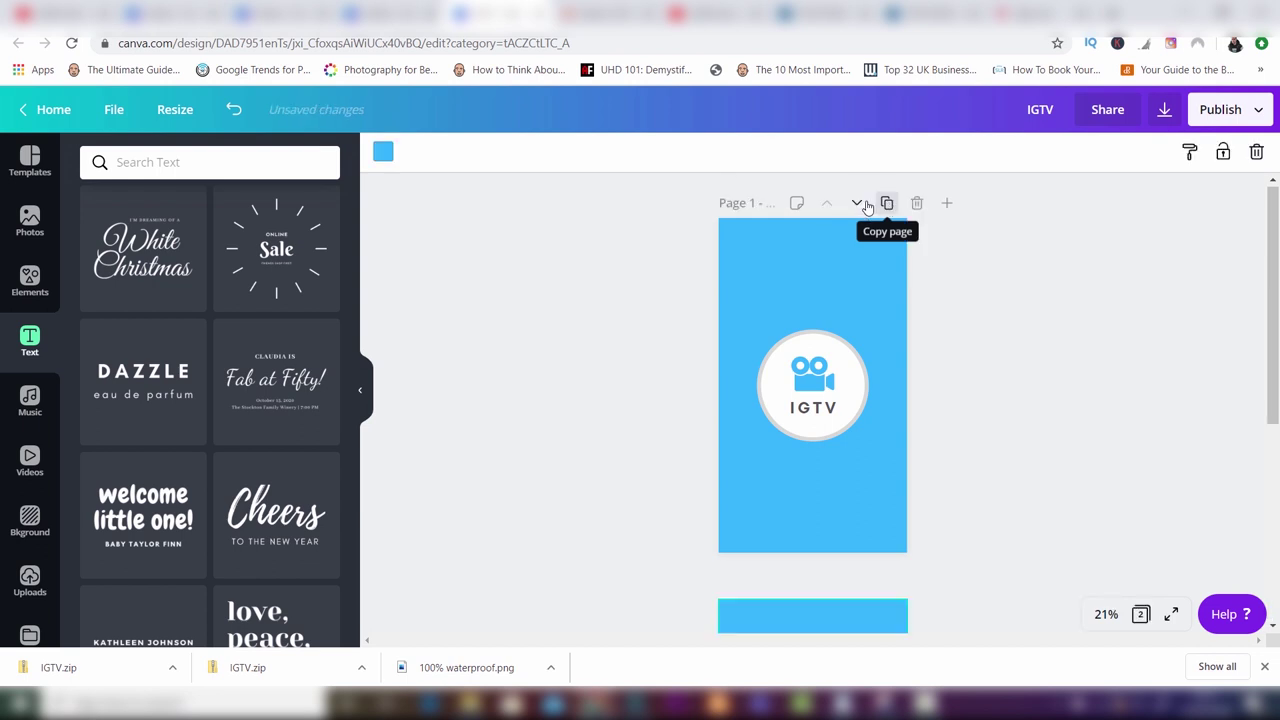
drag(1274, 450, 1262, 401)
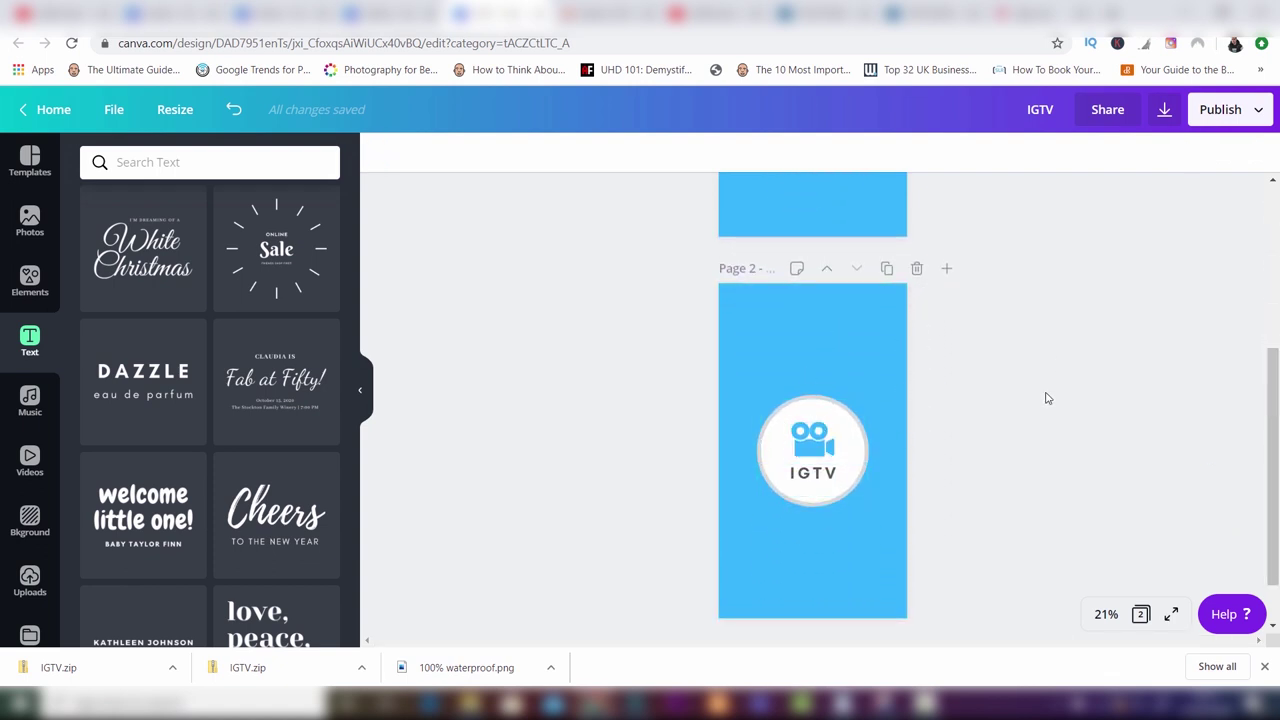
click(823, 448)
key(Delete)
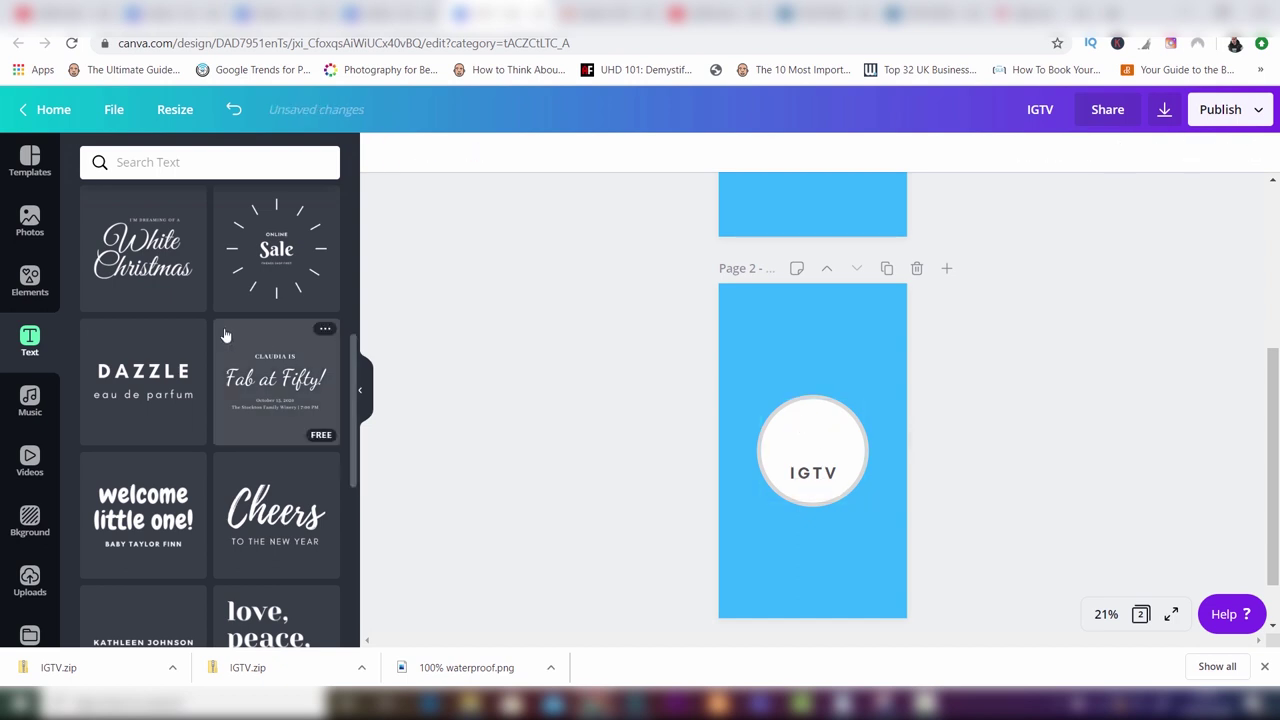
- Search the elements library for "TRAVEL", replacing the previous search term
click(30, 282)
click(157, 163)
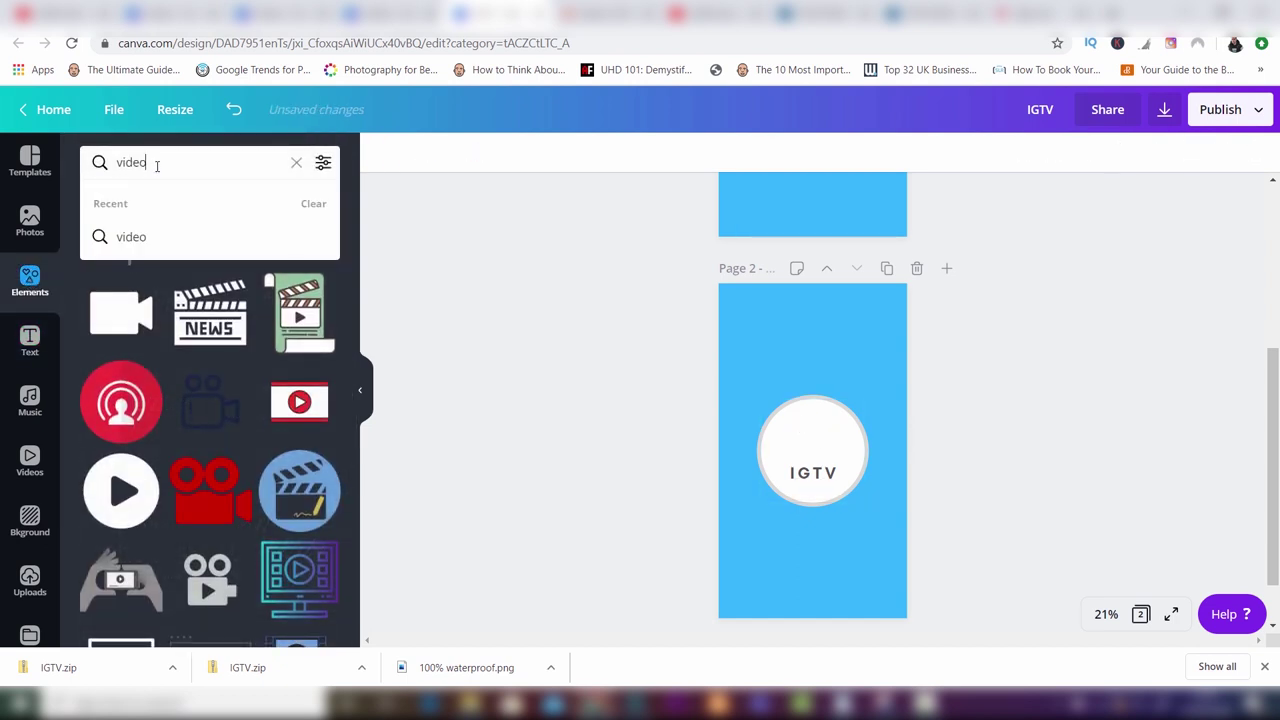
drag(157, 163, 110, 168)
text(TRAVEL)
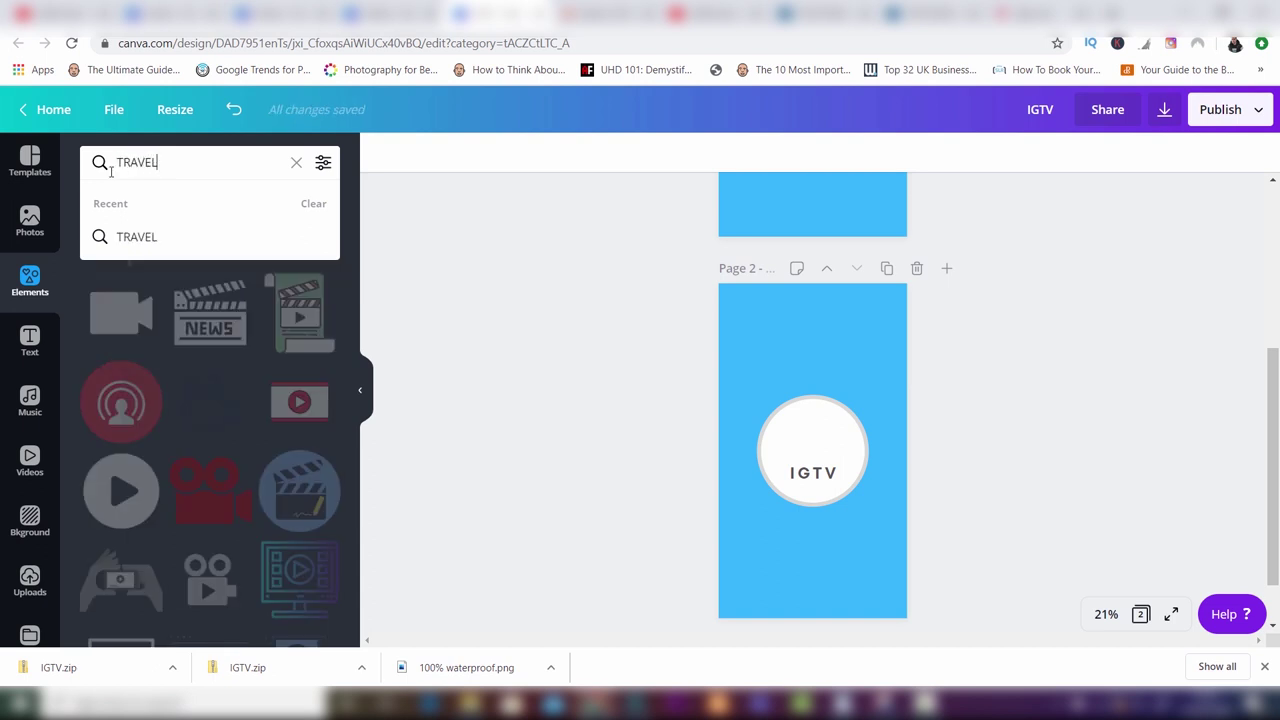
key(Return)
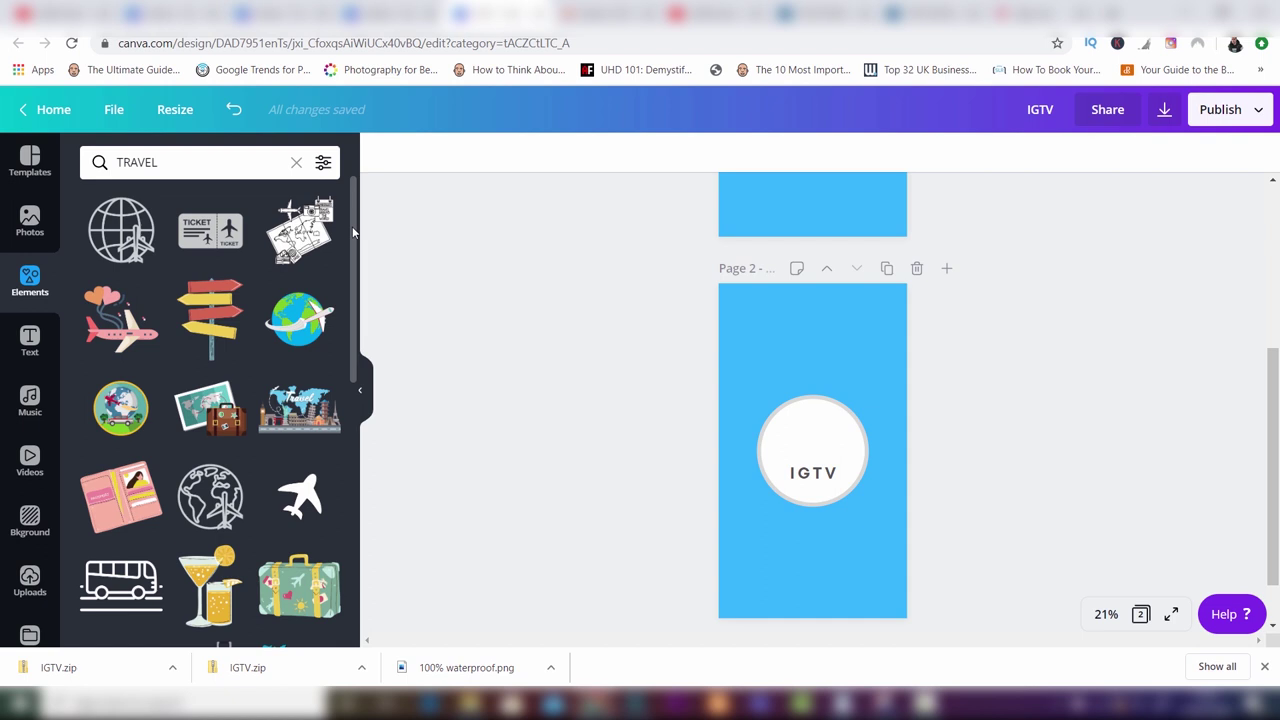
- Add the pink airplane graphic from the travel results to page 2
scroll(348, 278, down, 6)
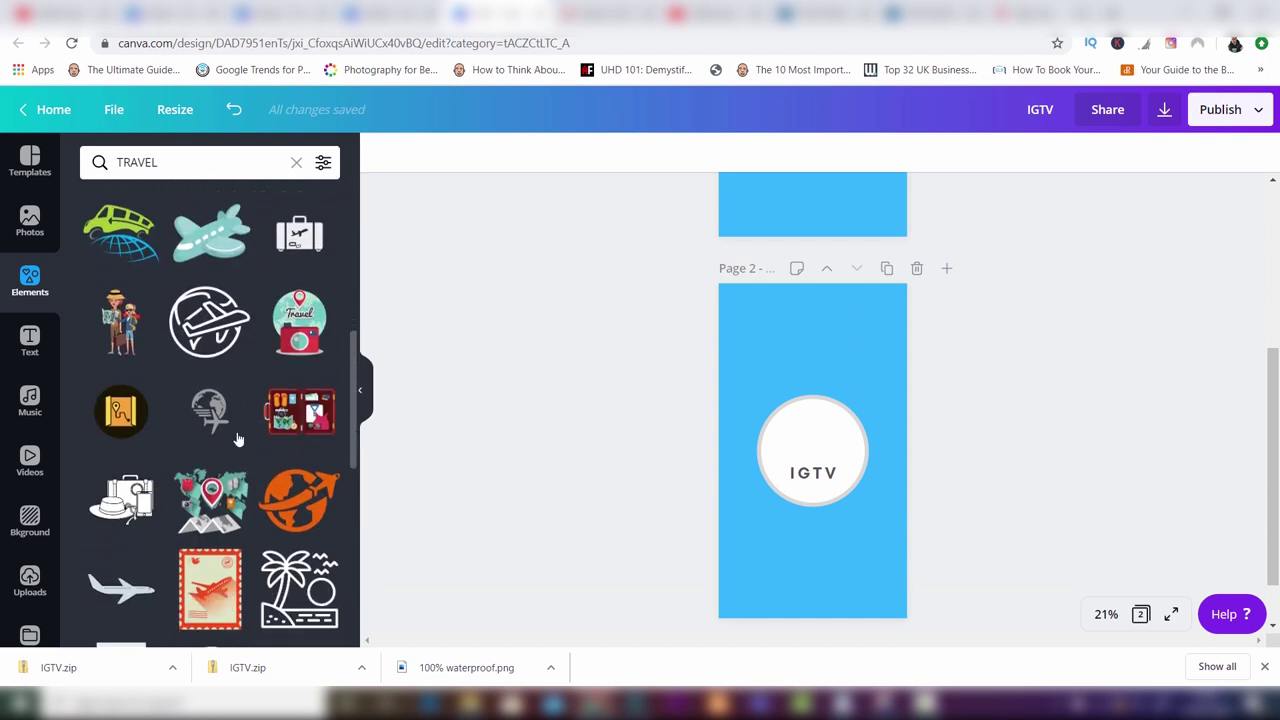
scroll(353, 452, down, 4)
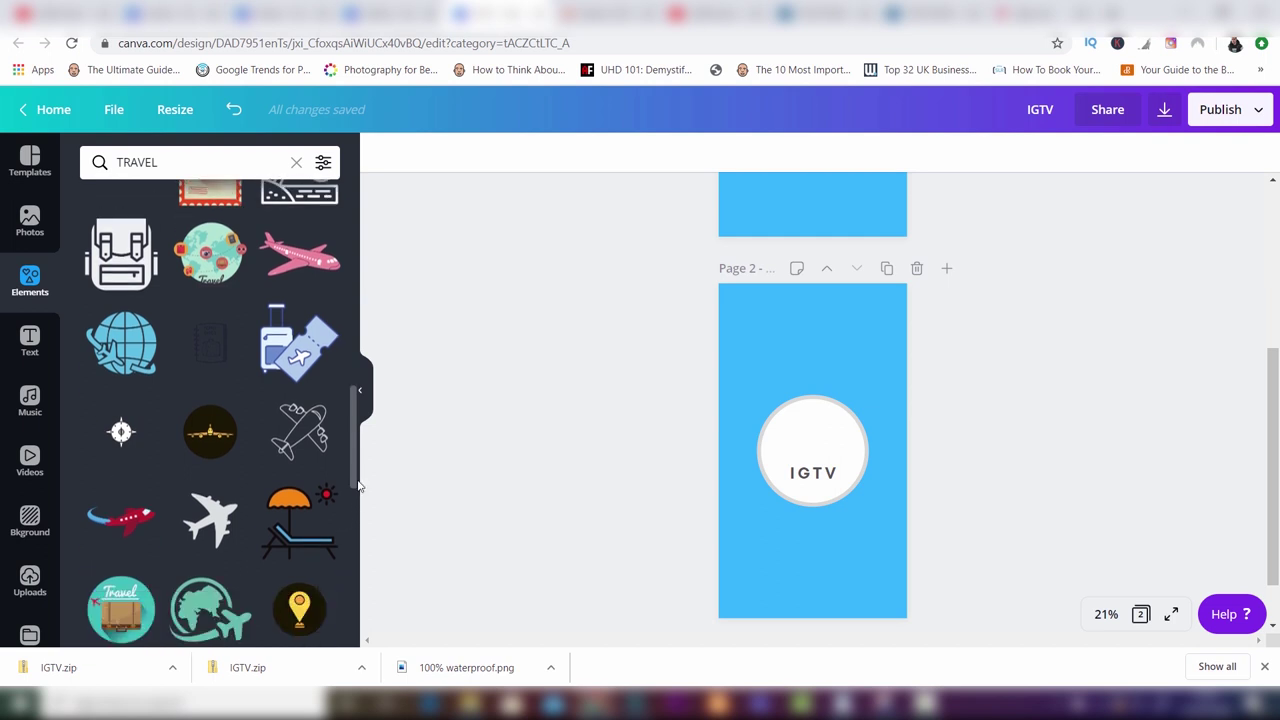
scroll(350, 530, down, 3)
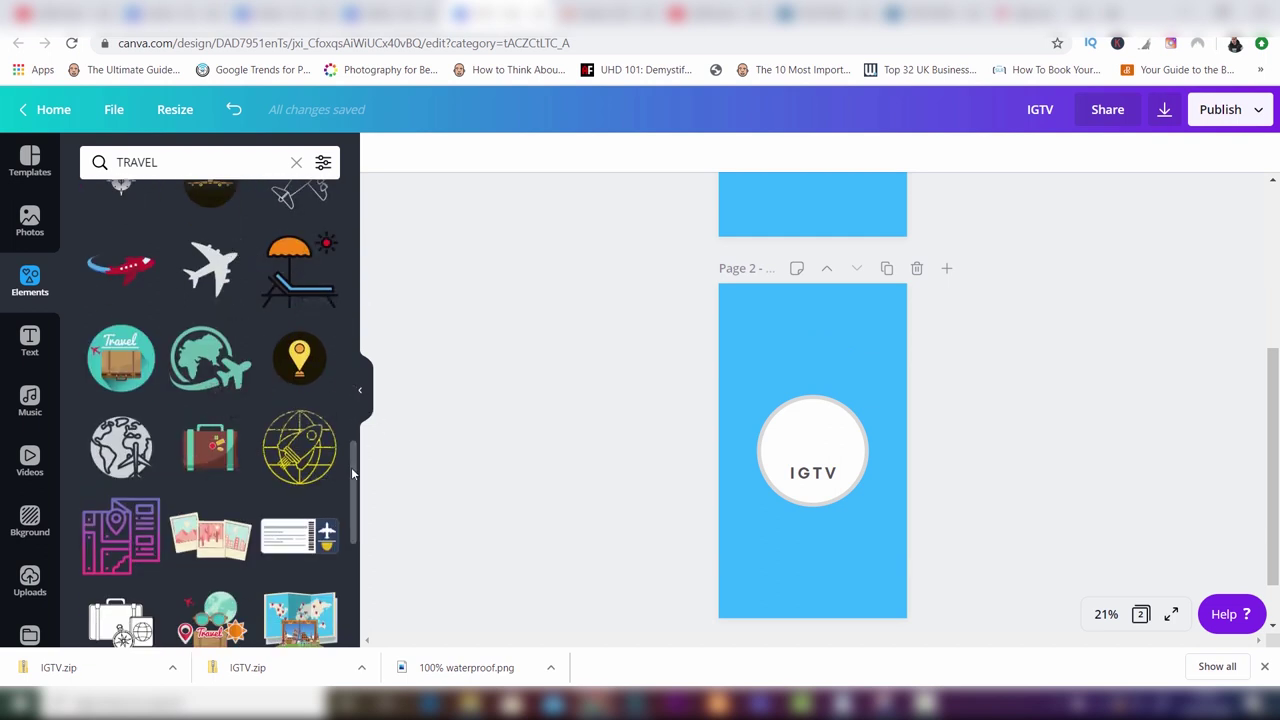
scroll(351, 467, down, 6)
scroll(344, 580, down, 5)
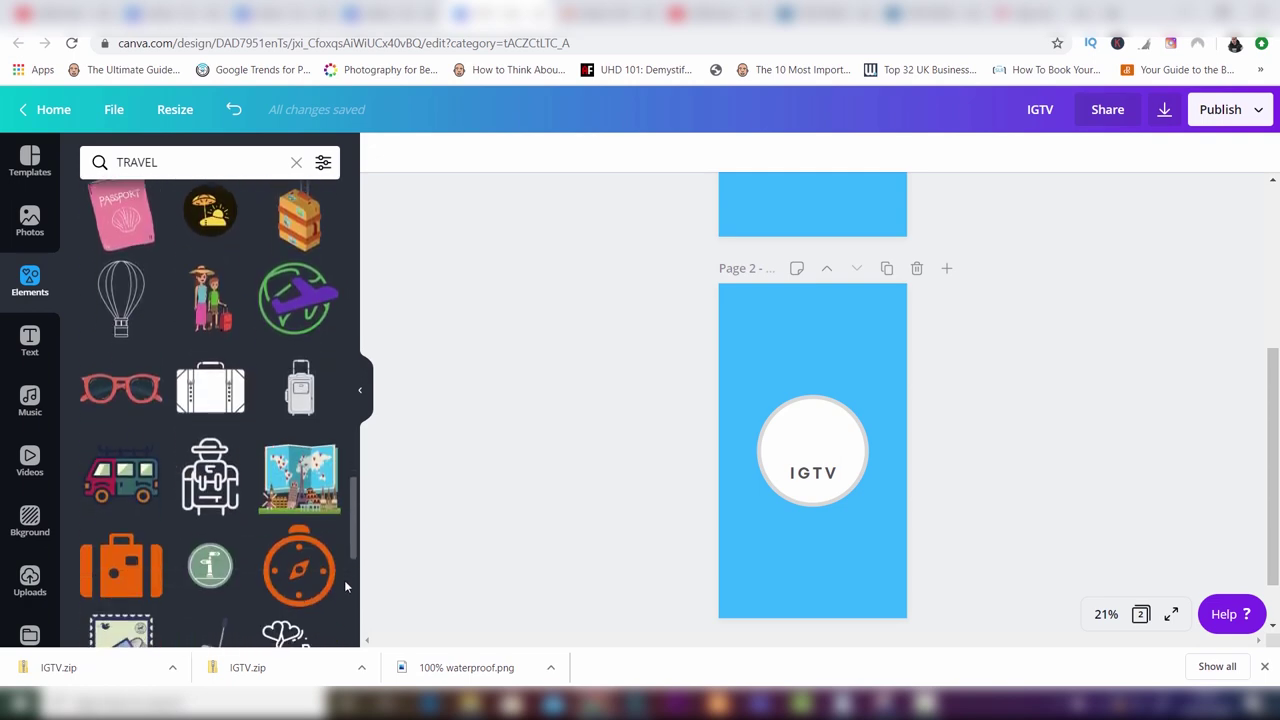
scroll(346, 540, up, 8)
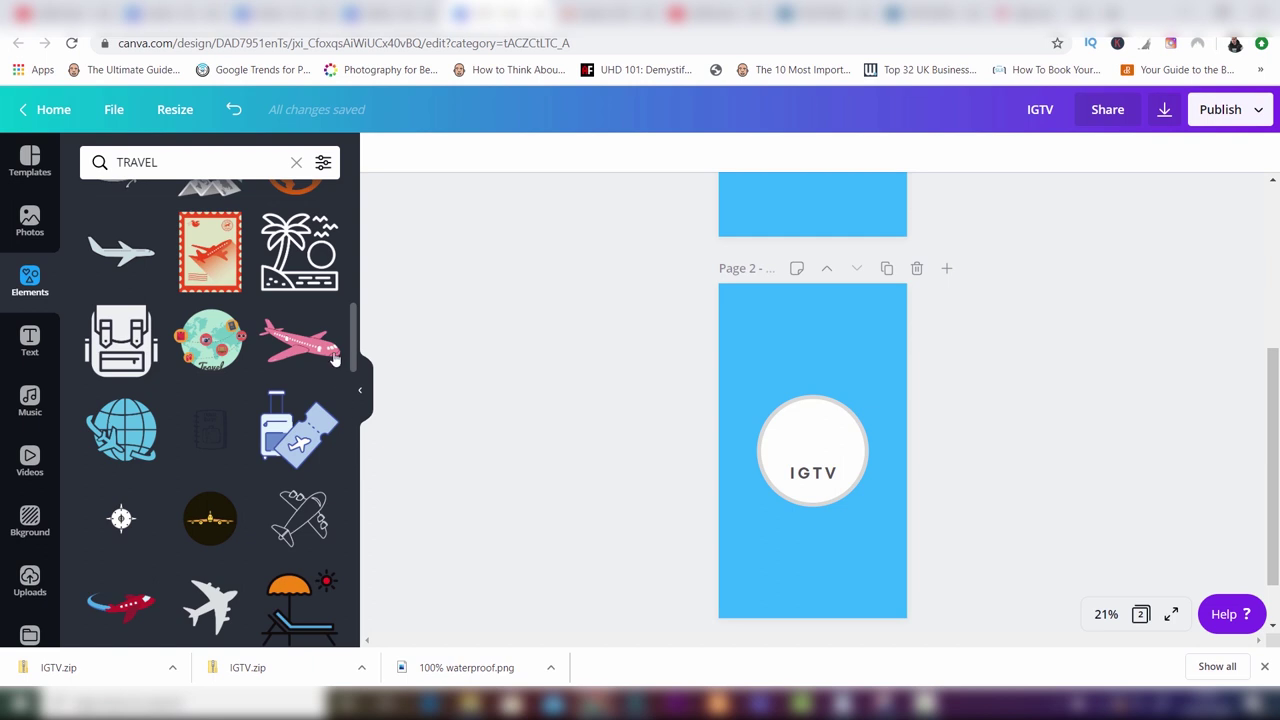
click(313, 352)
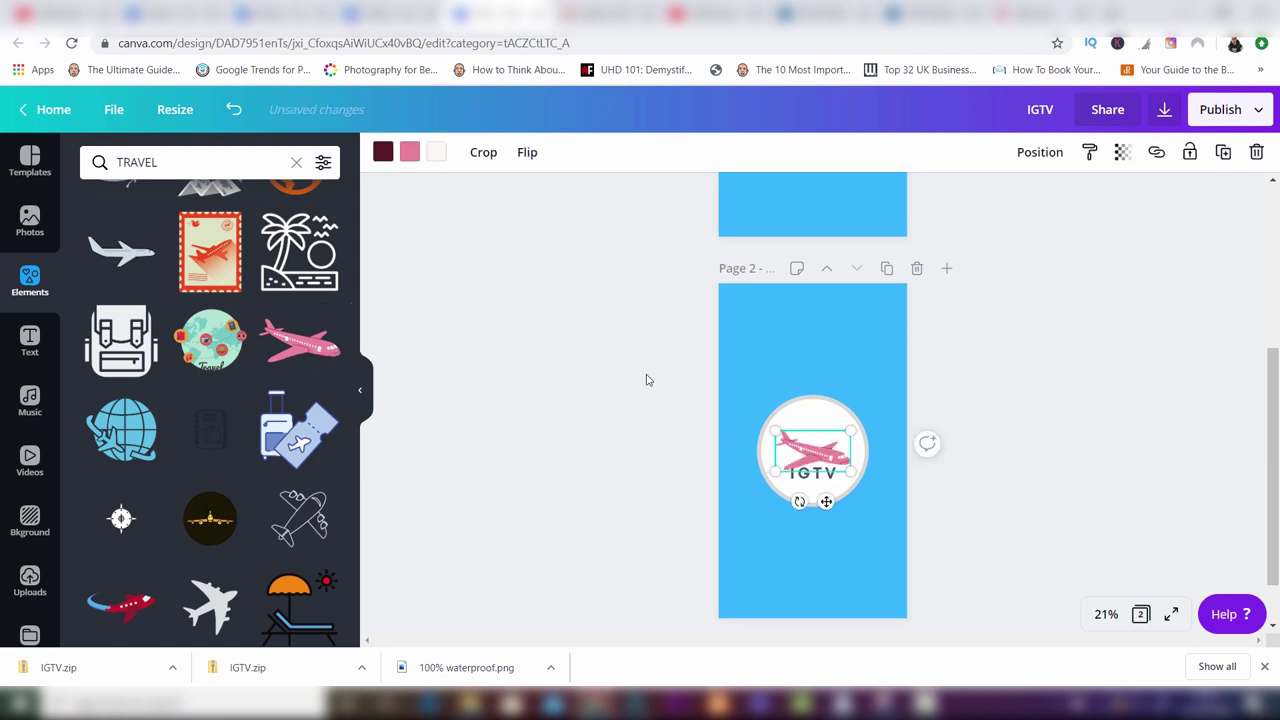
- Recolour the airplane's dark maroon parts off-white and its pink parts the background blue, and move it up above the IGTV text
click(384, 163)
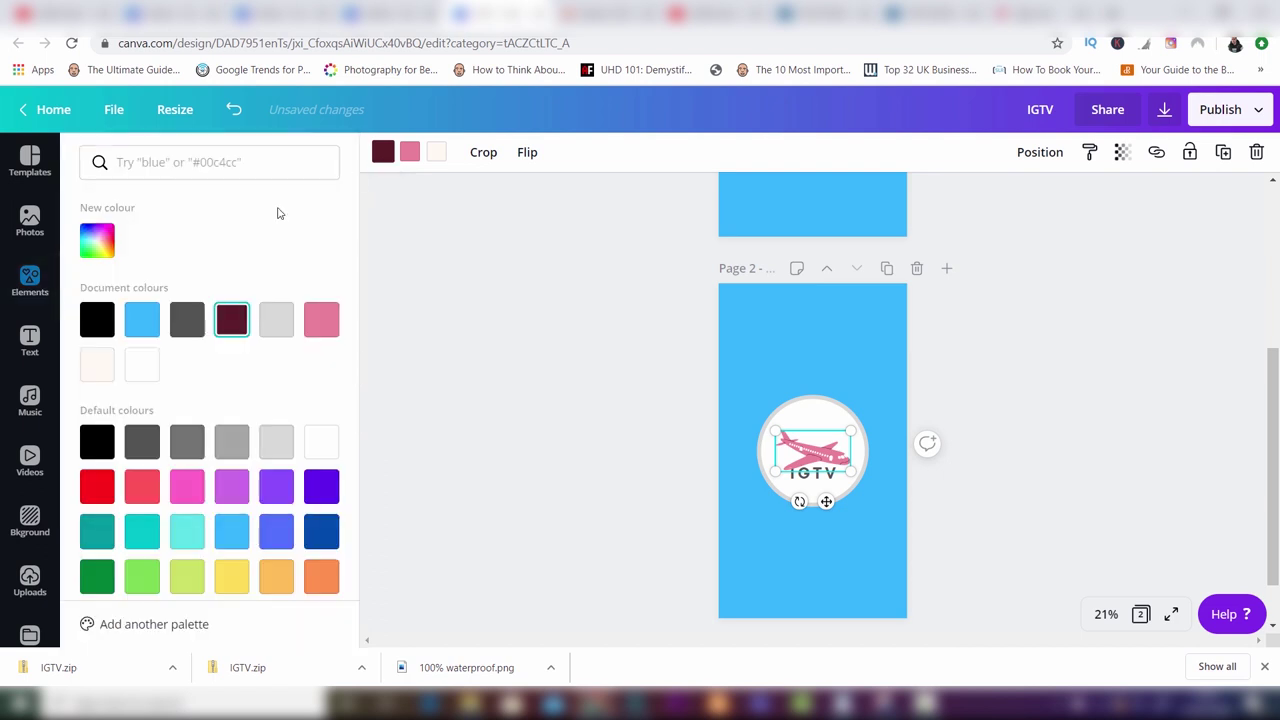
click(97, 366)
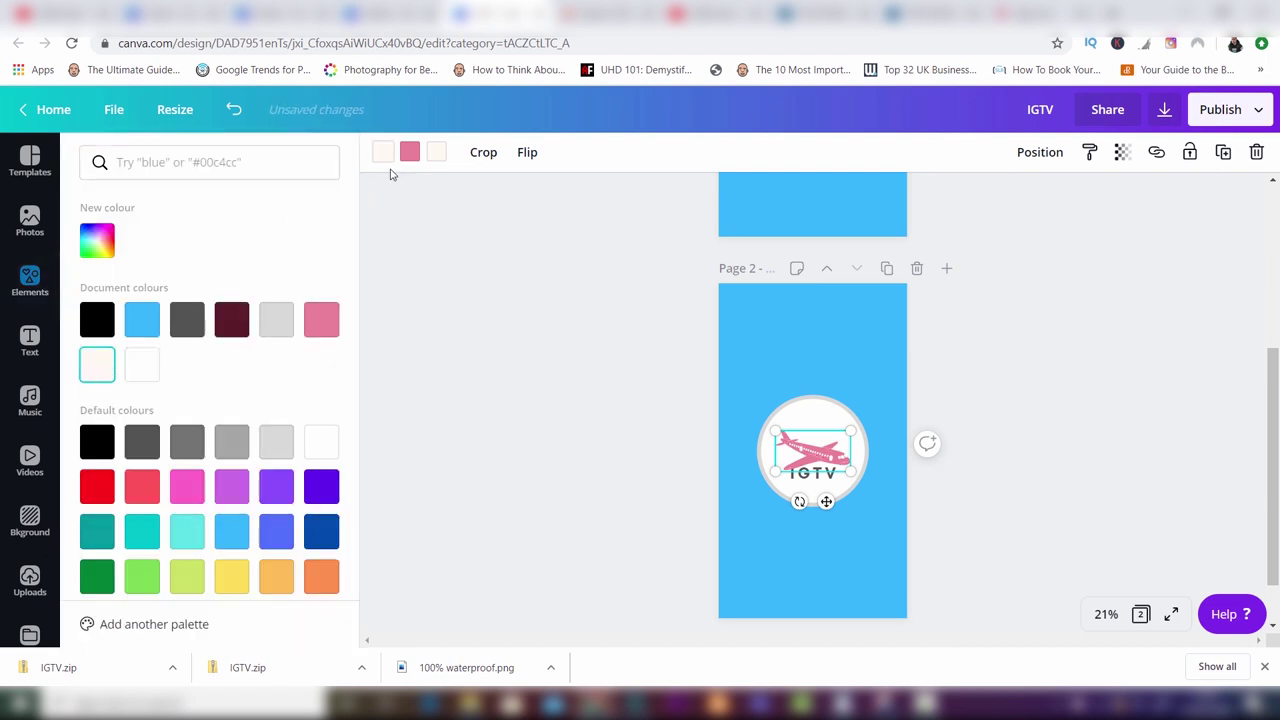
click(409, 155)
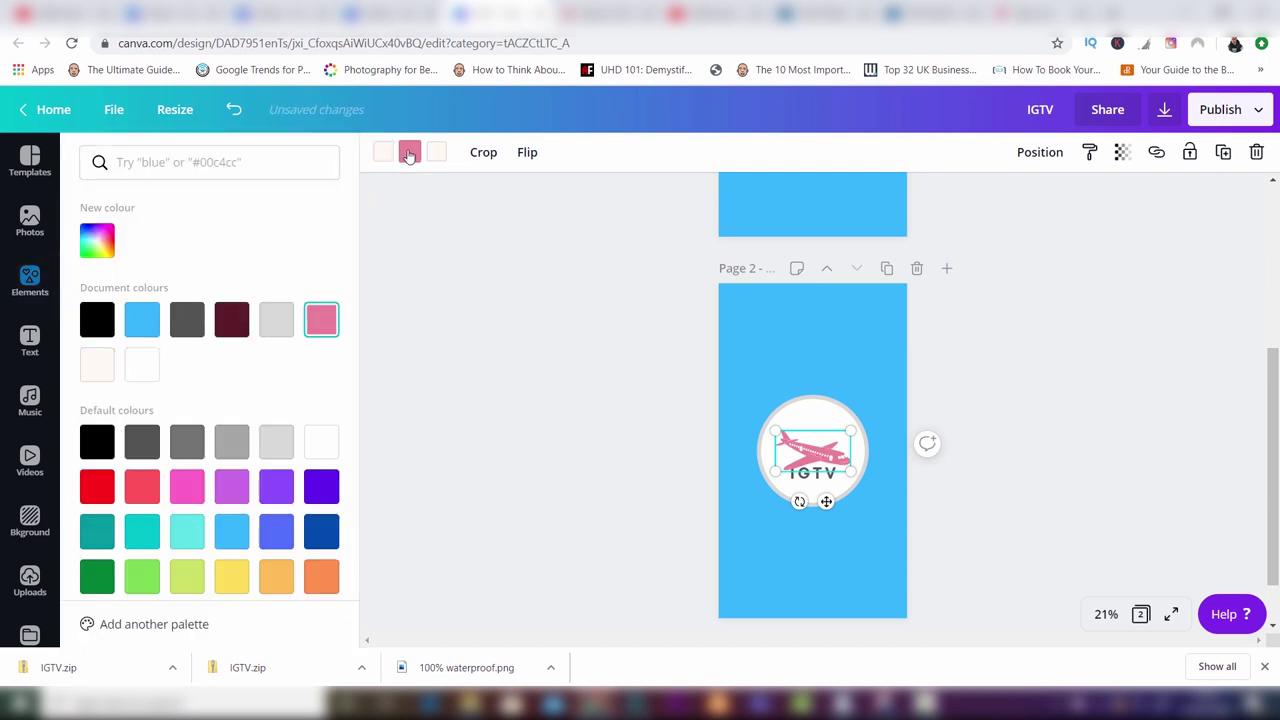
click(142, 326)
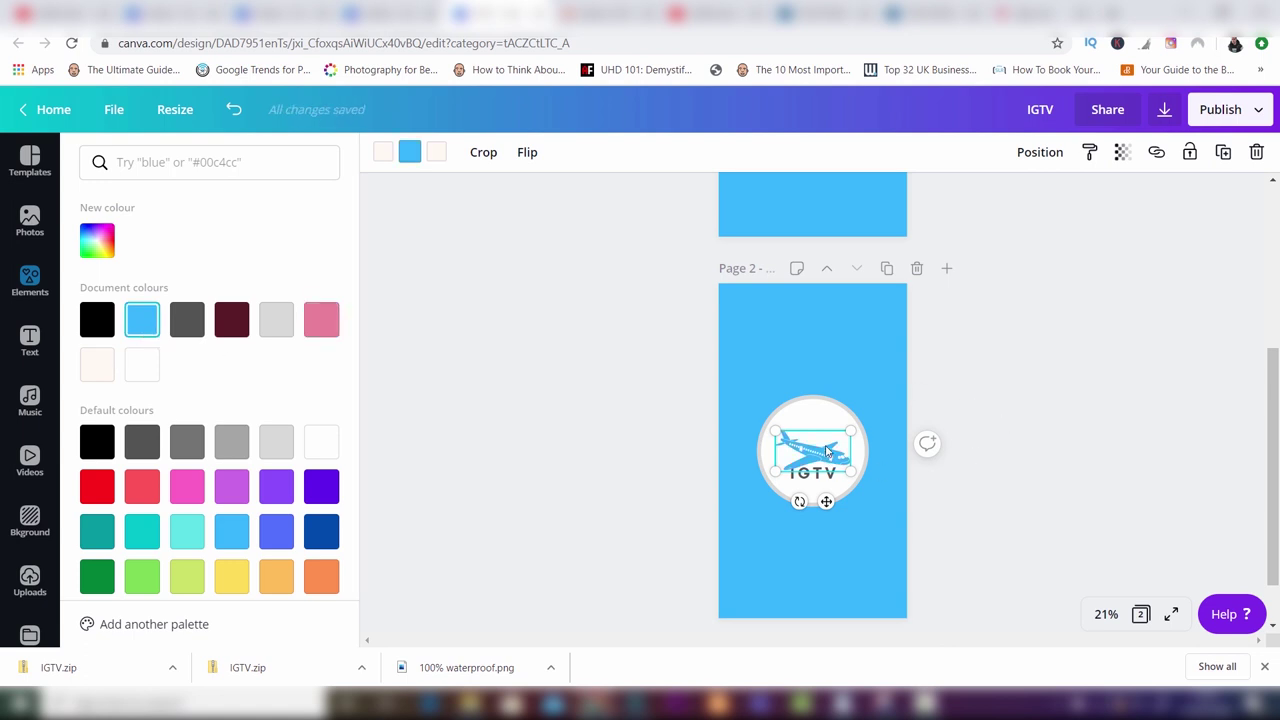
drag(826, 458, 825, 444)
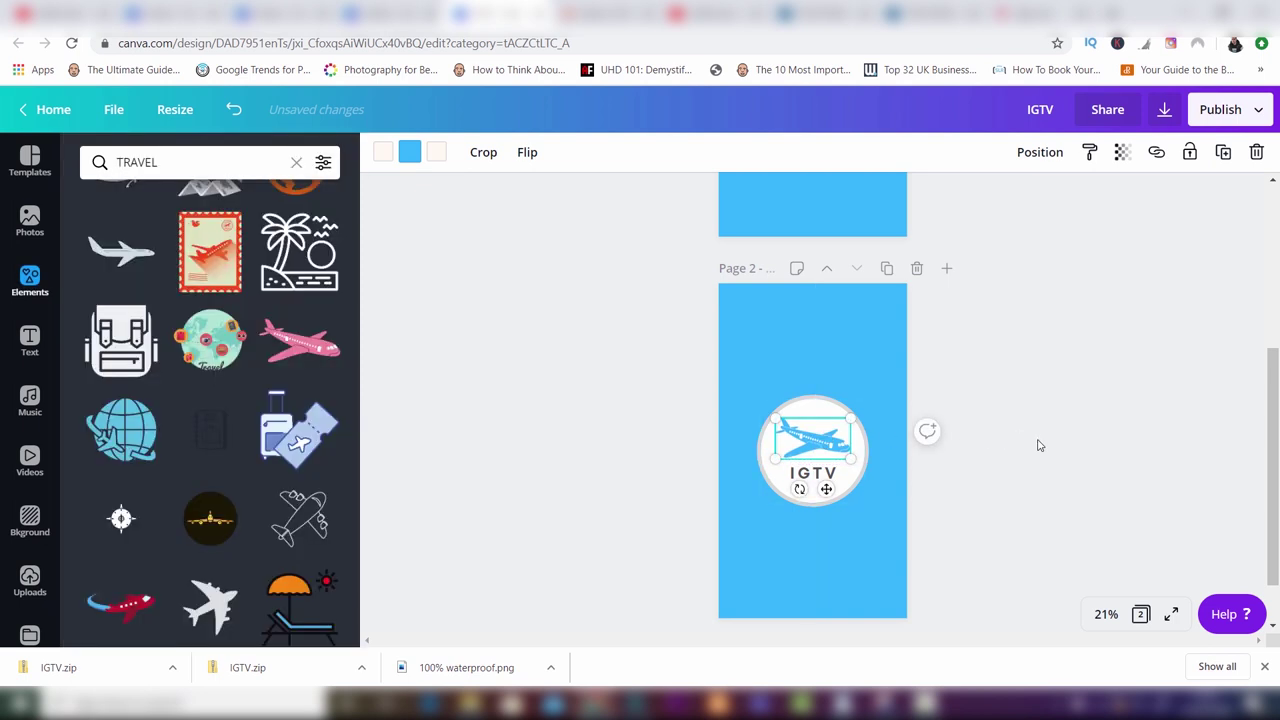
key(Escape)
- Replace the IGTV text under the airplane on page 2 with "TRAVEL"
click(810, 476)
click(810, 476)
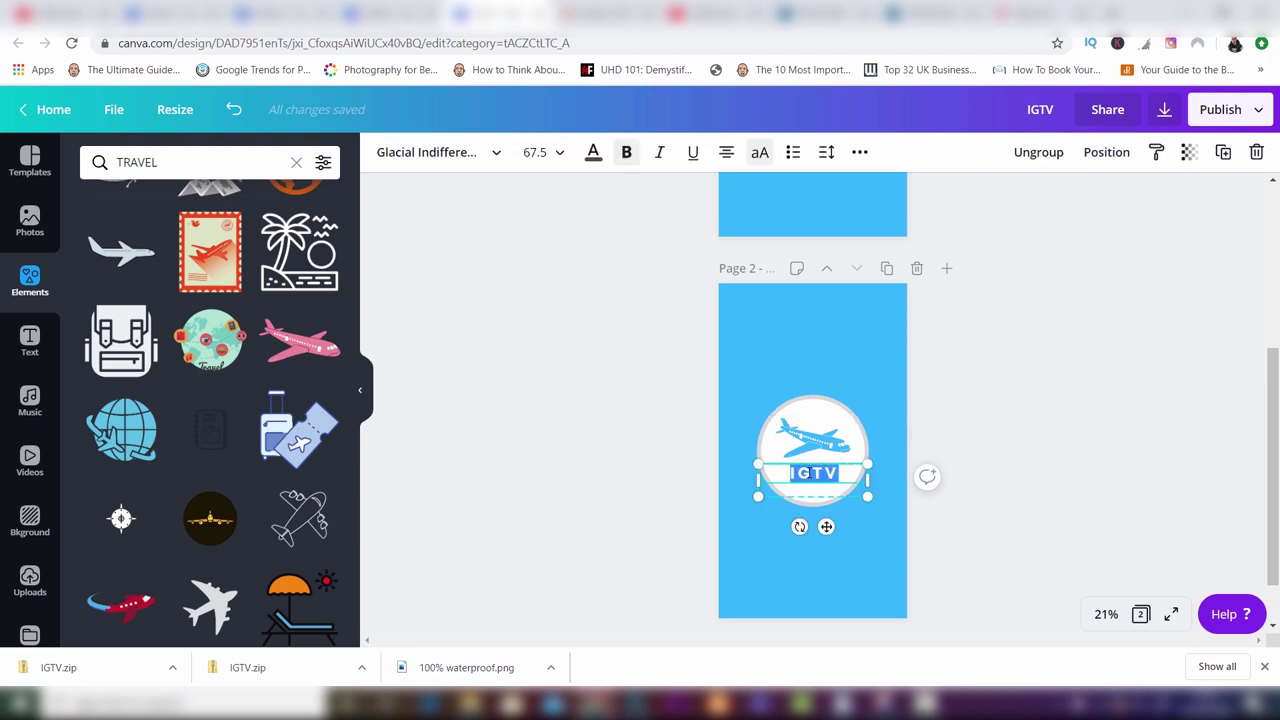
text(TRAVEL)
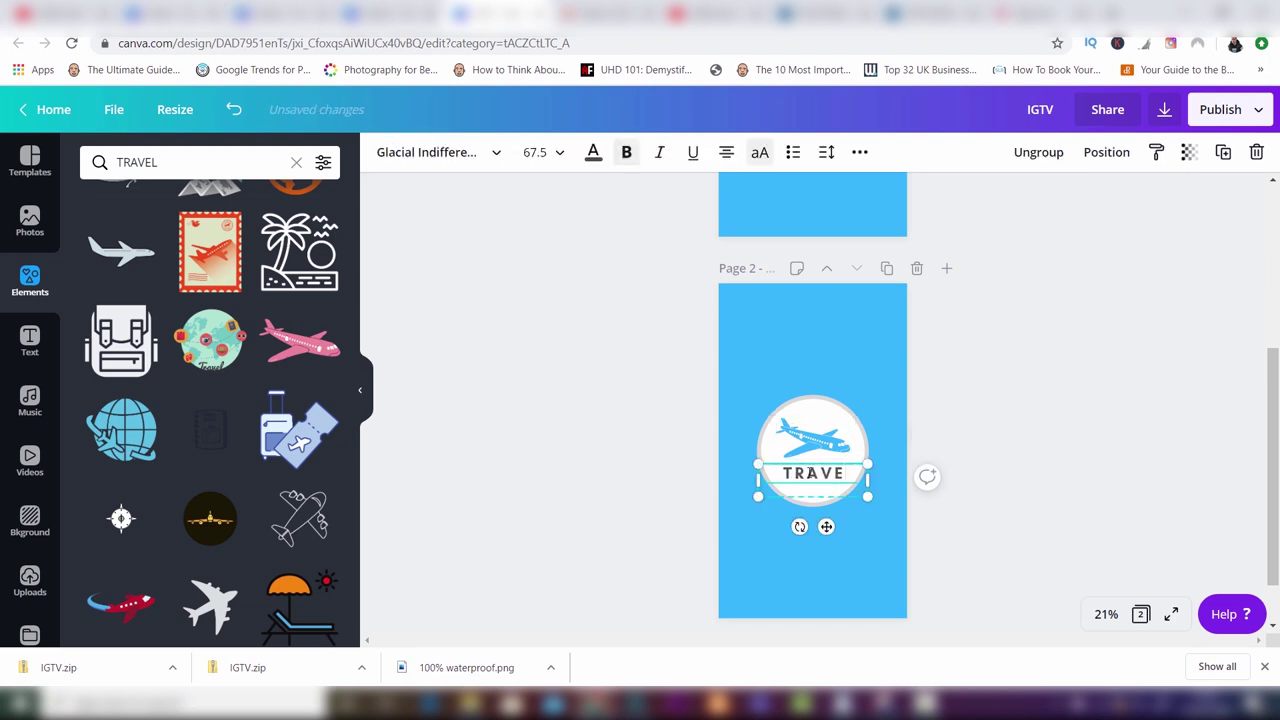
click(1135, 444)
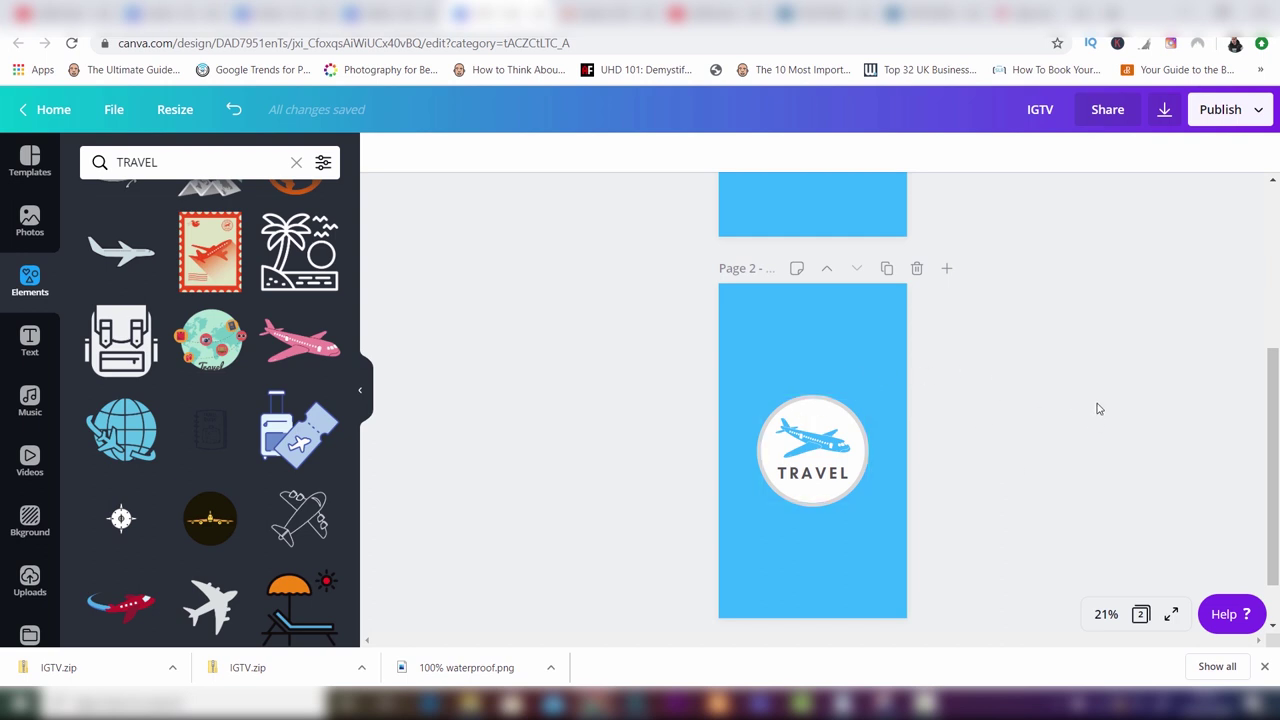
- Download all pages as PNG at 1080 x 1920 px and show the downloaded IGTV.zip in its folder
click(1164, 112)
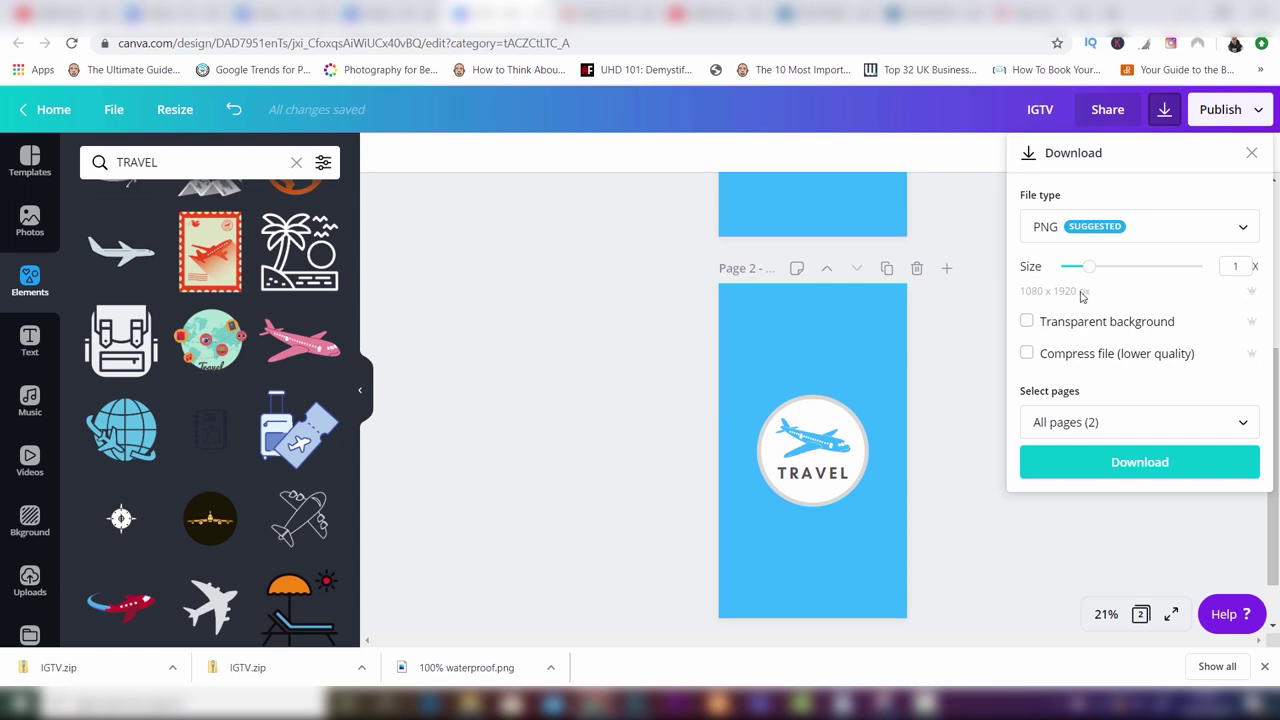
click(1152, 466)
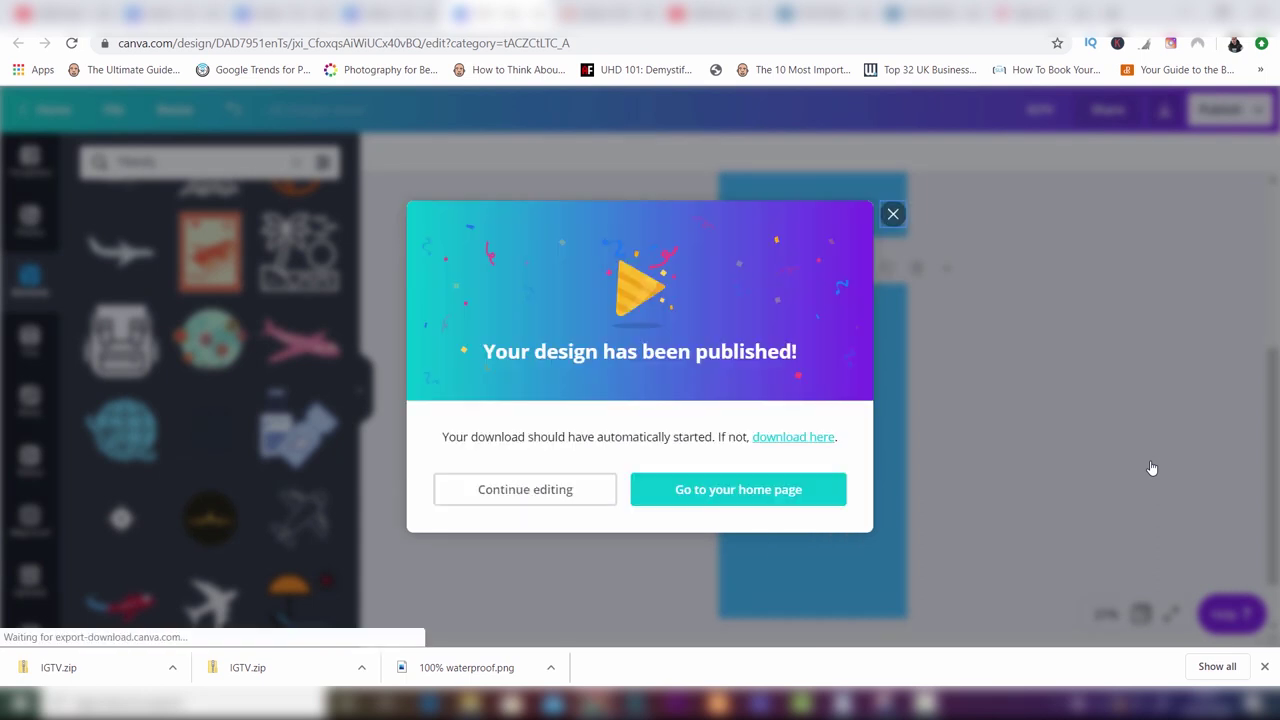
click(173, 668)
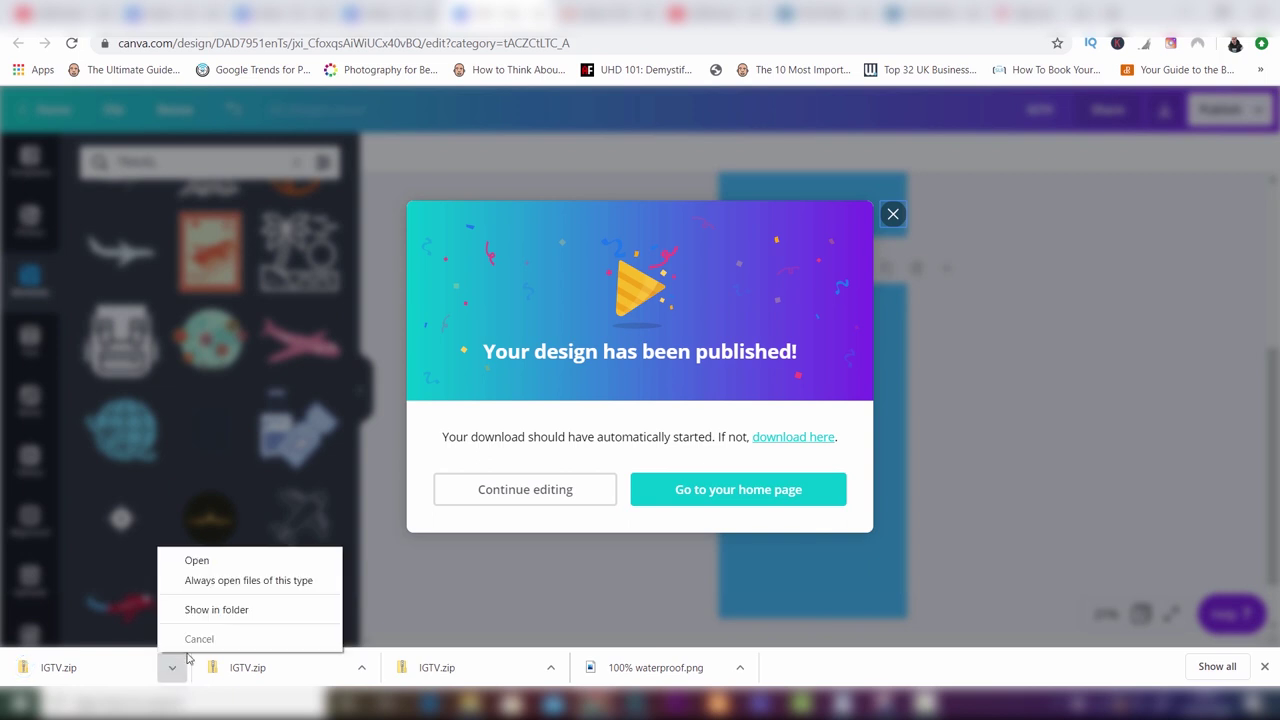
click(238, 616)
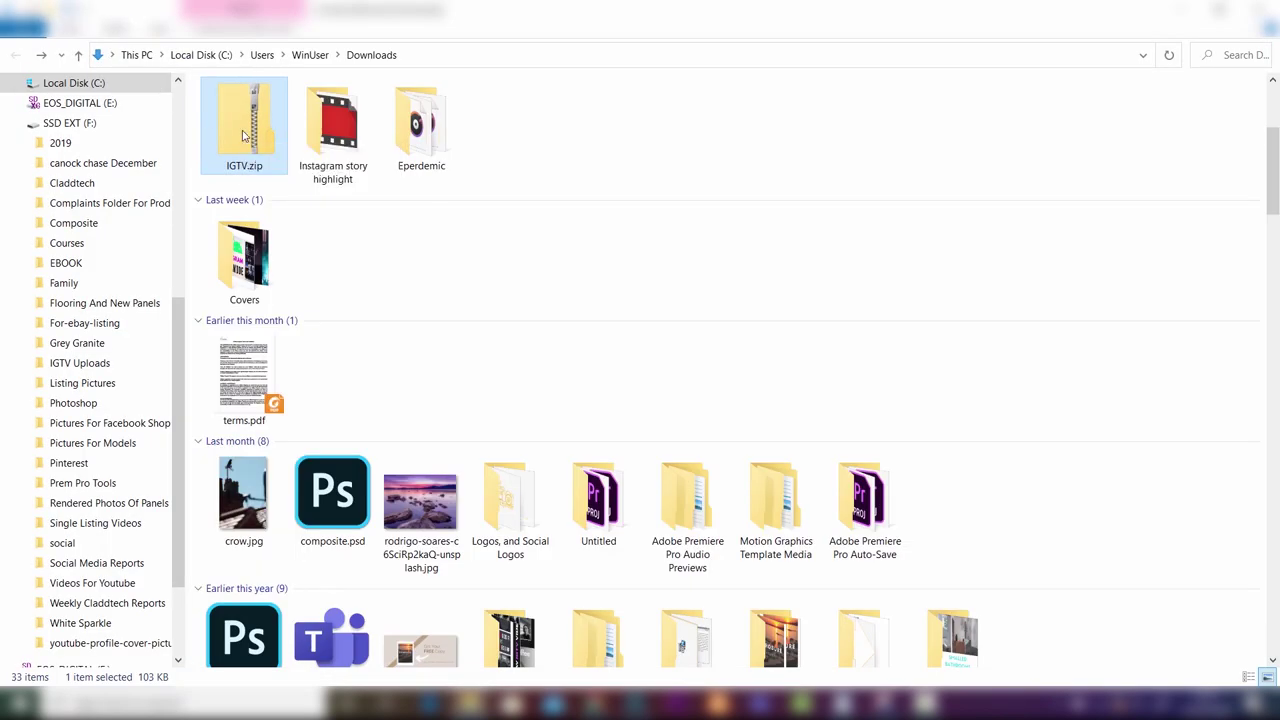
- Extract IGTV.zip into an IGTV folder in Downloads and open the extracted folder
right_click(243, 136)
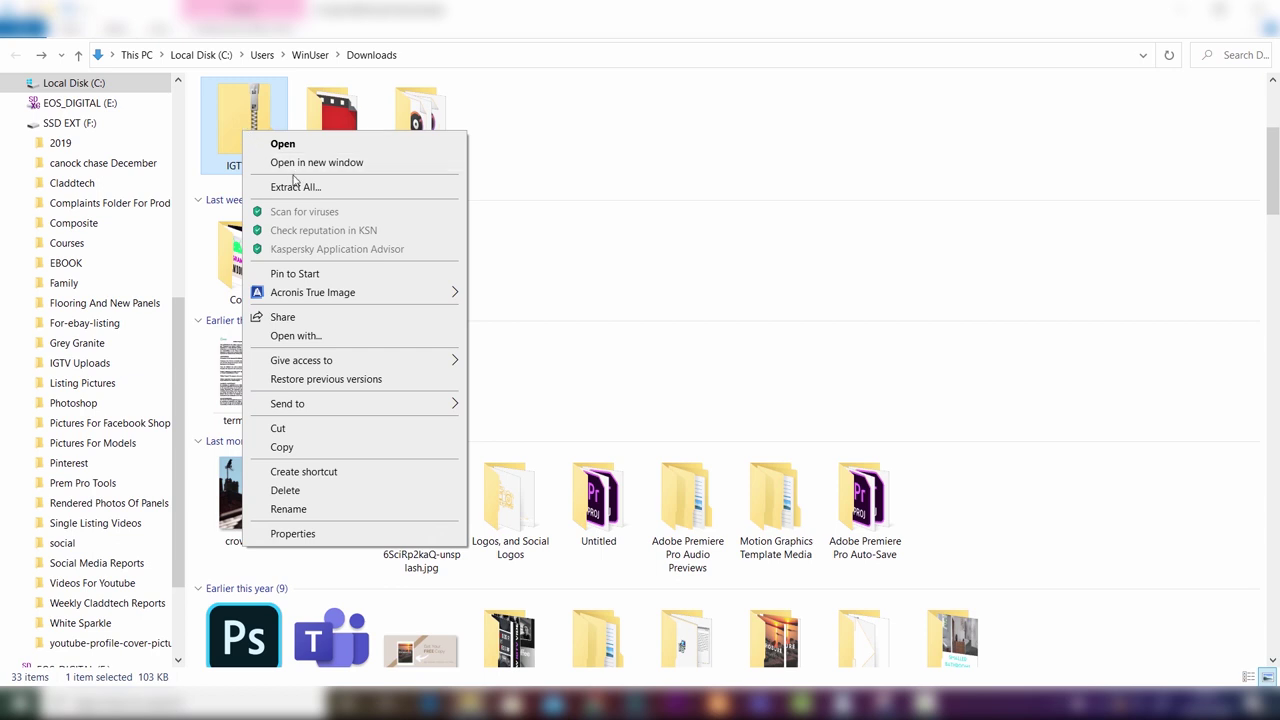
click(295, 188)
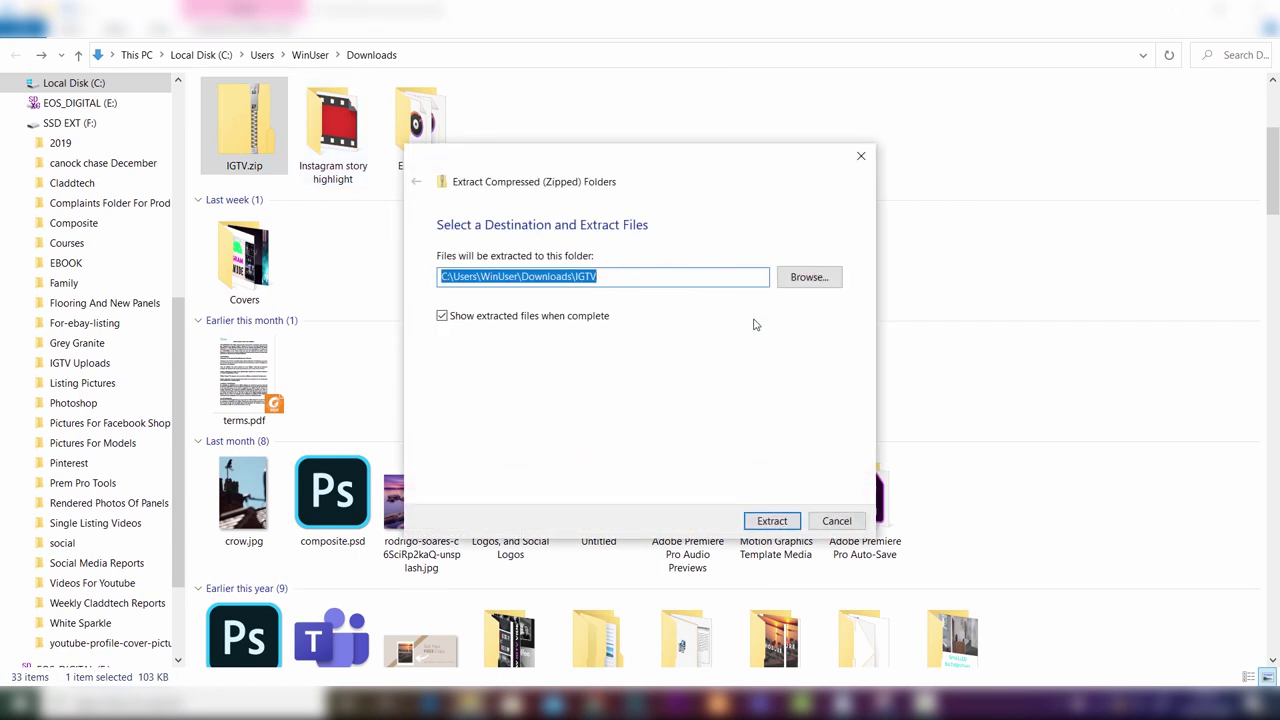
click(772, 521)
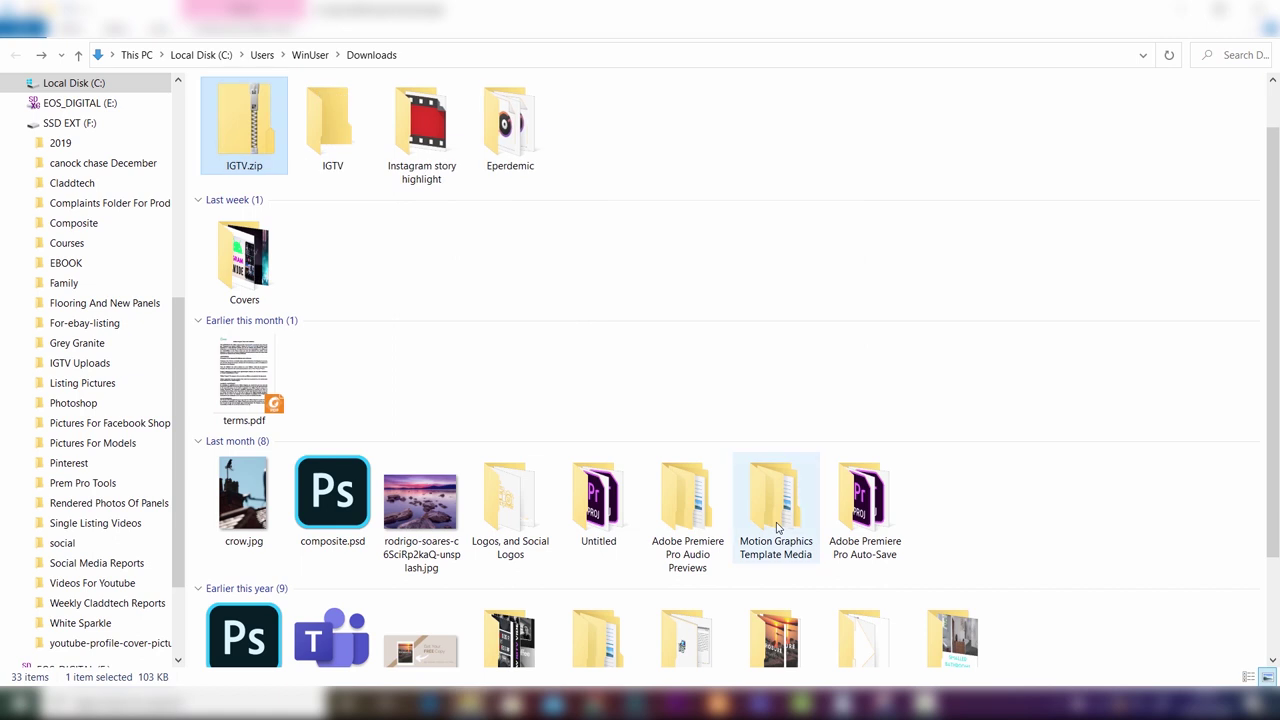
click(332, 125)
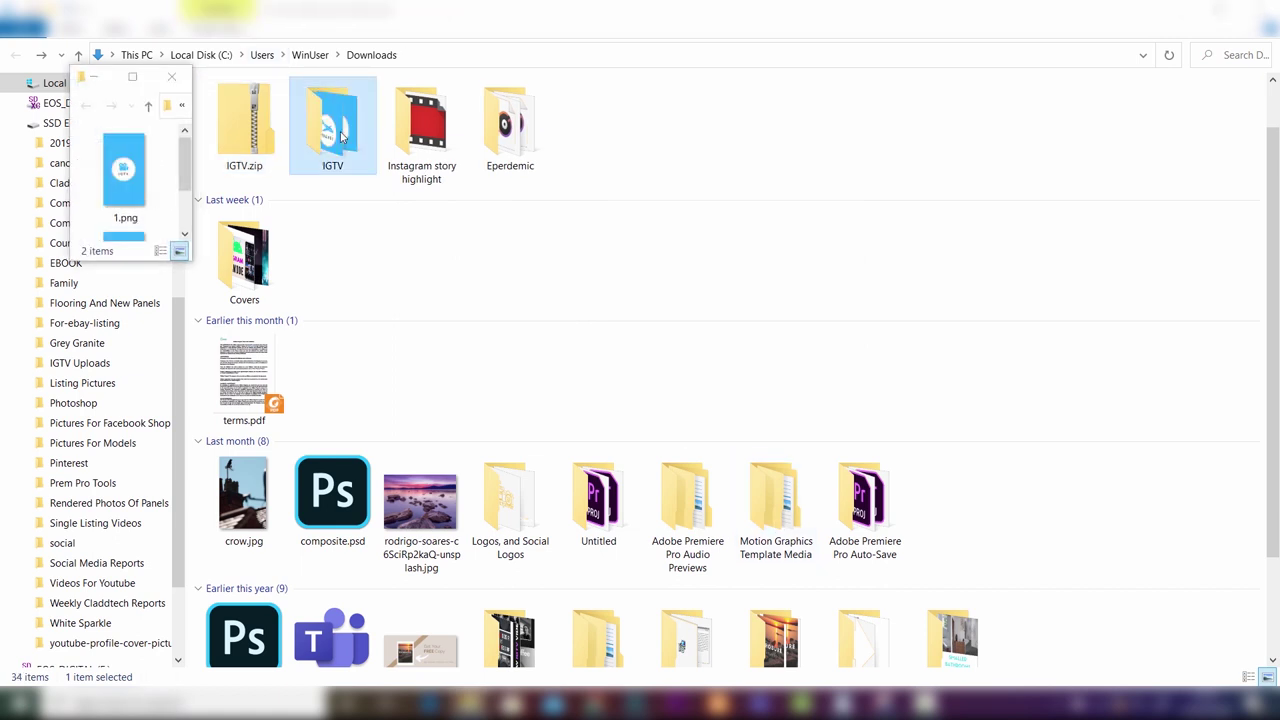
double_click(334, 130)
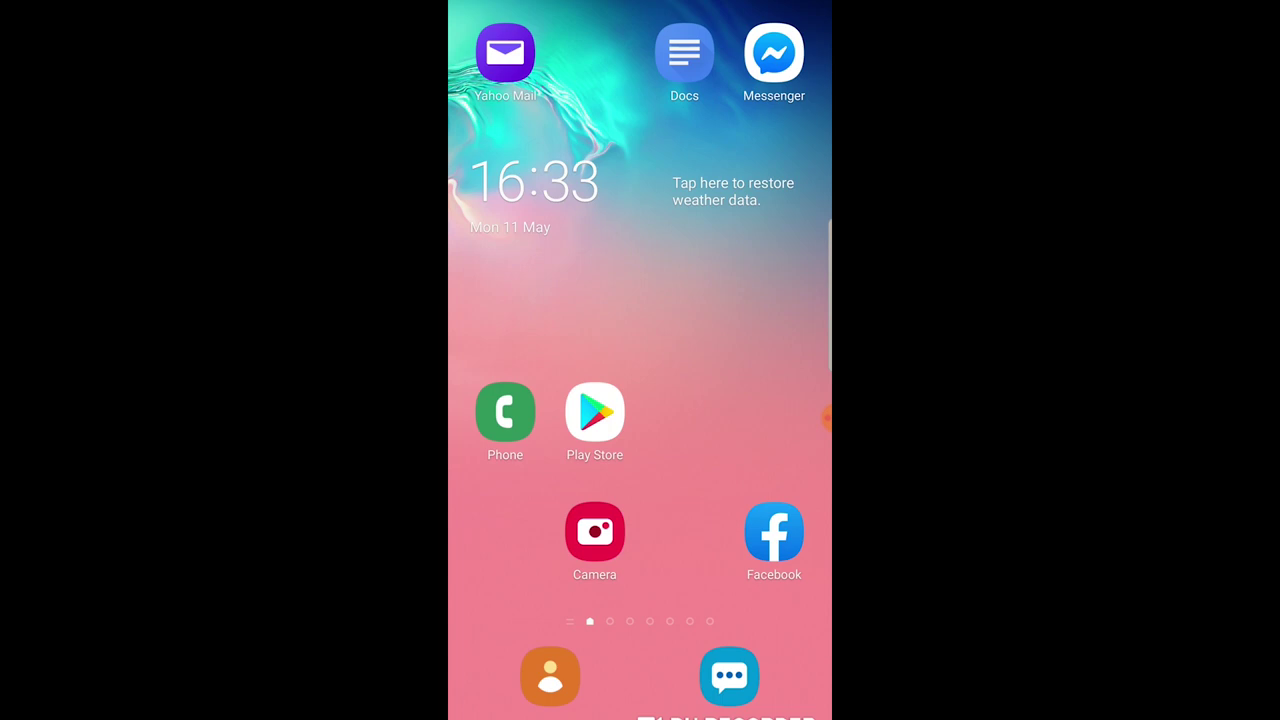
- Switch to the phone and open the Canva app from its app list
drag(640, 500, 640, 200)
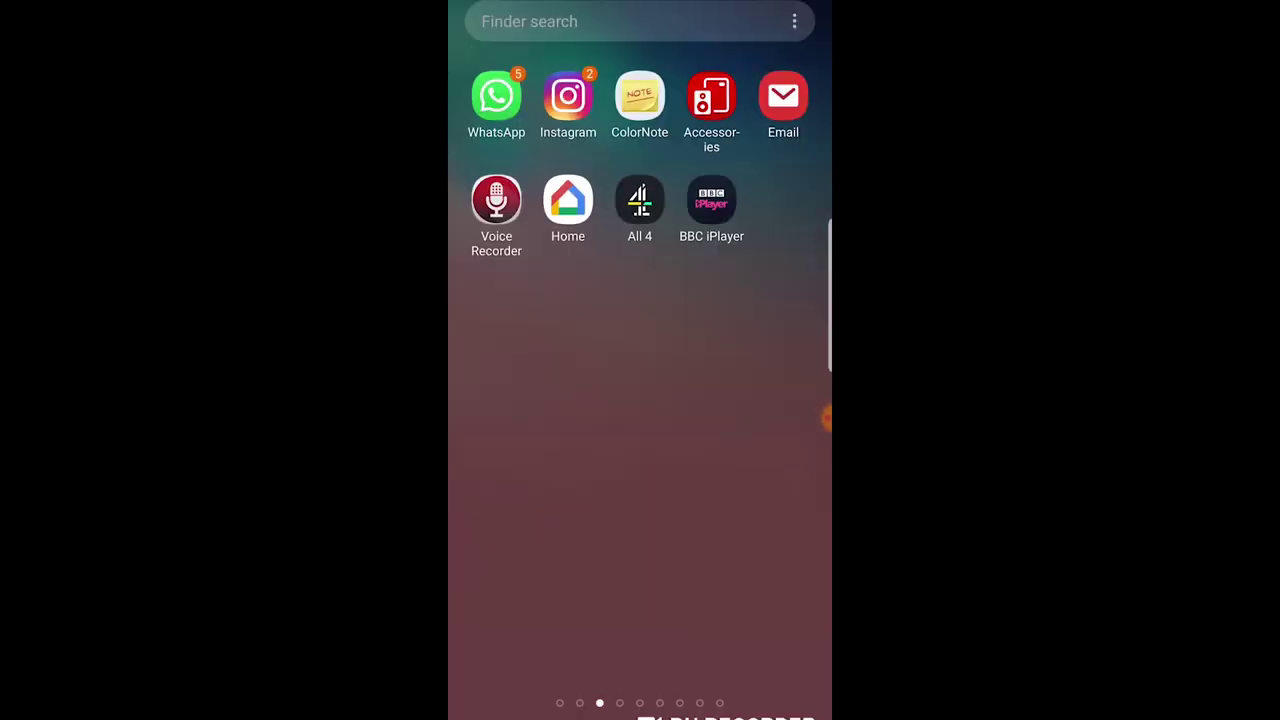
mouse_move(740, 450)
mouse_down()
mouse_move(540, 450)
mouse_move(740, 450)
mouse_up()
mouse_move(540, 450)
mouse_down()
mouse_move(740, 450)
mouse_move(540, 450)
mouse_up()
mouse_move(740, 450)
mouse_down()
mouse_move(540, 450)
mouse_move(740, 450)
mouse_up()
click(568, 202)
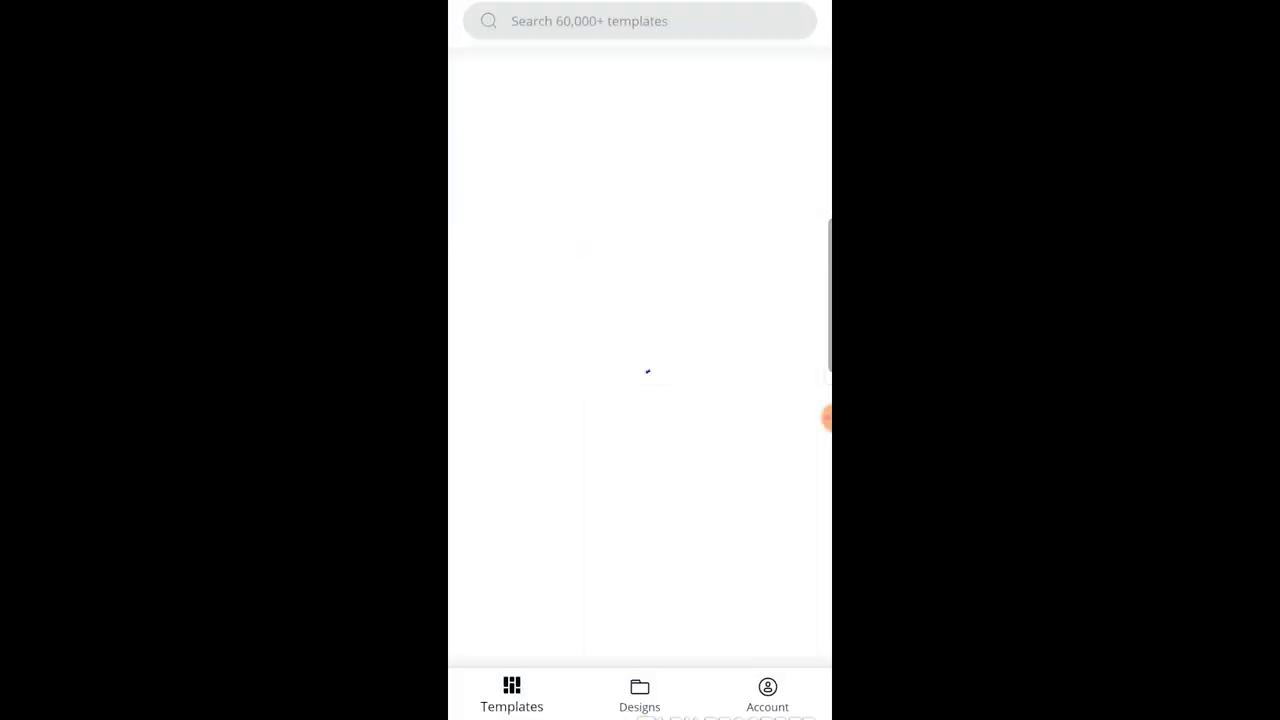
- Look through the template categories in the mobile app, from Purchased Templates down to Instagram Story
scroll(640, 360, down, 5)
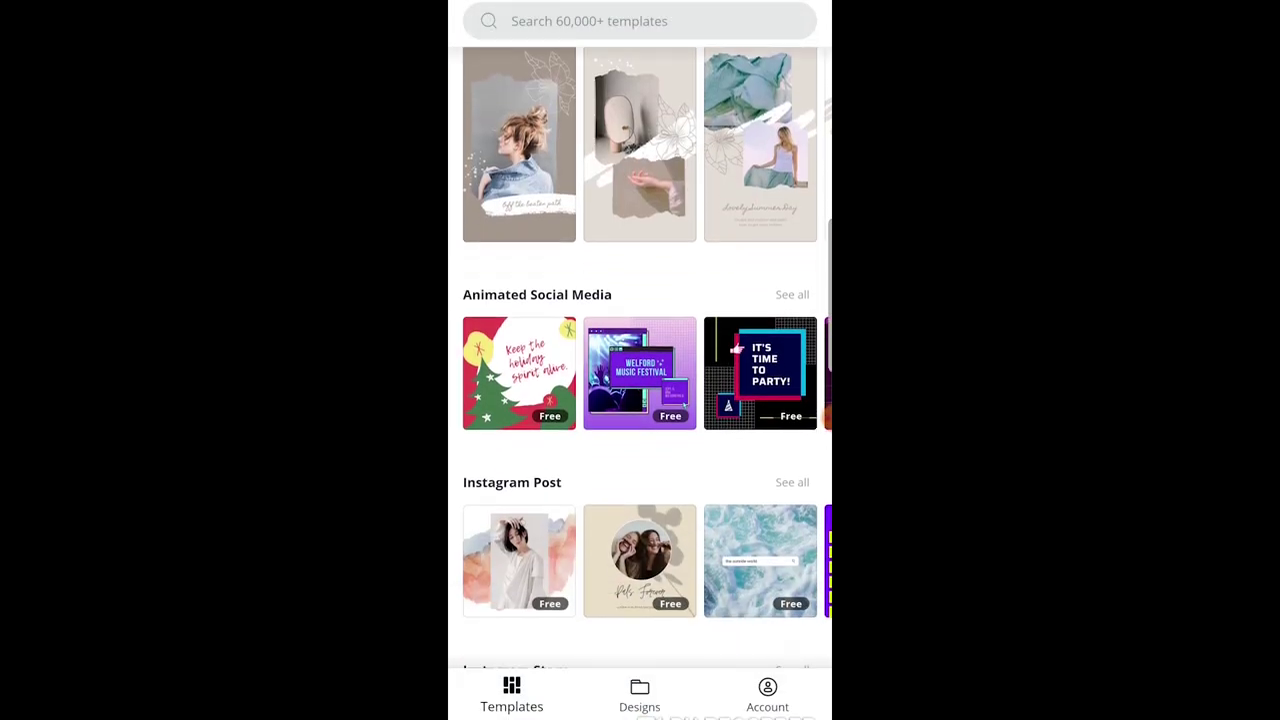
scroll(640, 360, up, 3)
scroll(640, 360, down, 3)
scroll(640, 360, down, 3)
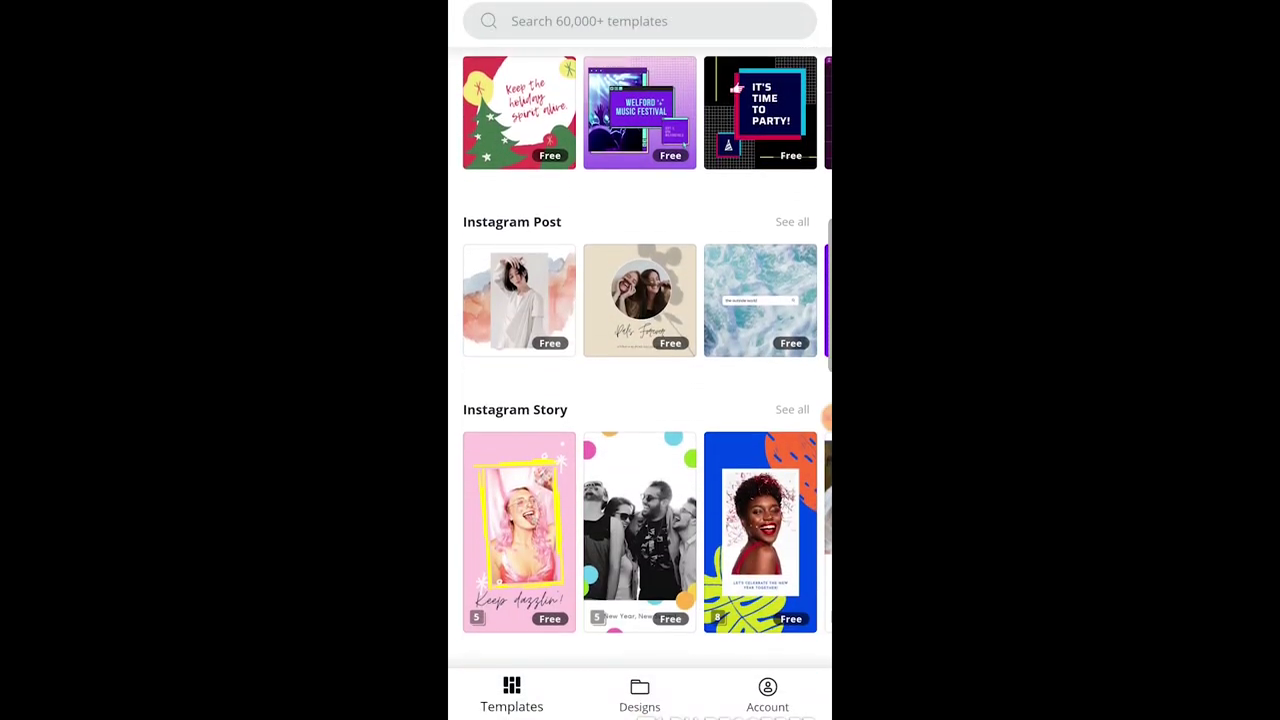
scroll(640, 360, up, 6)
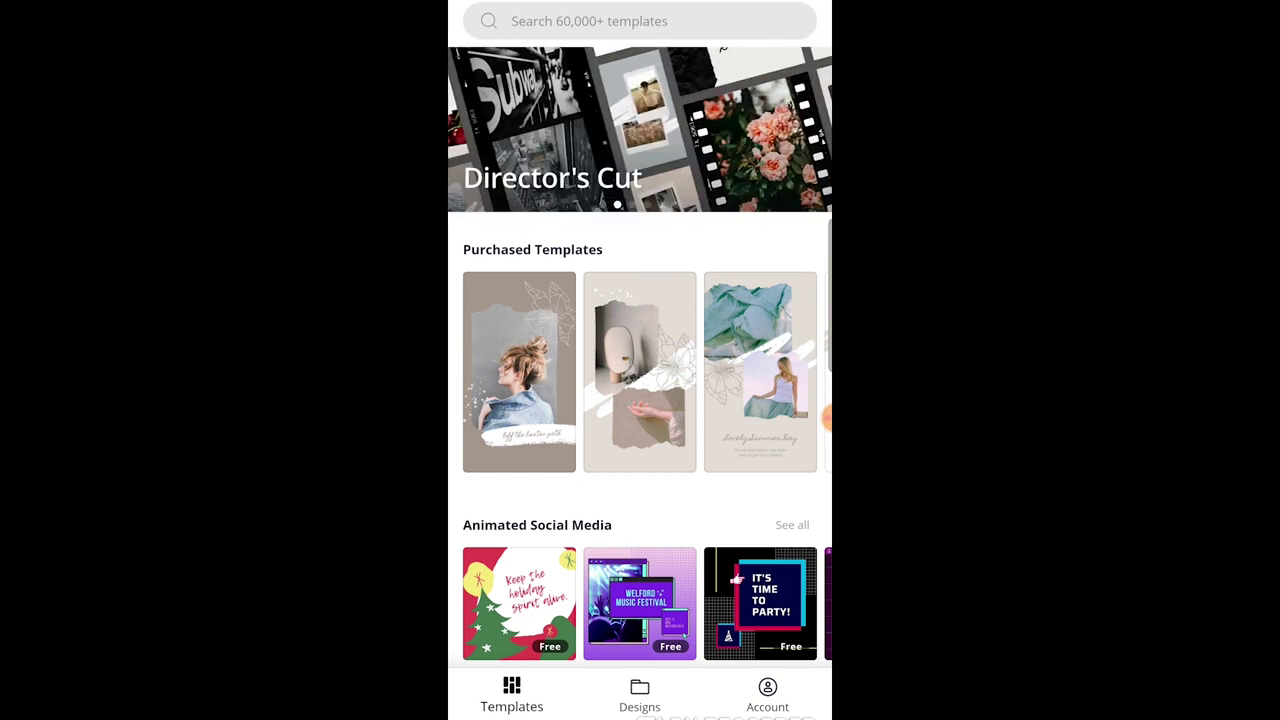
- Leave Canva and switch to Google Drive from the Google folder in the phone's app list
key(super)
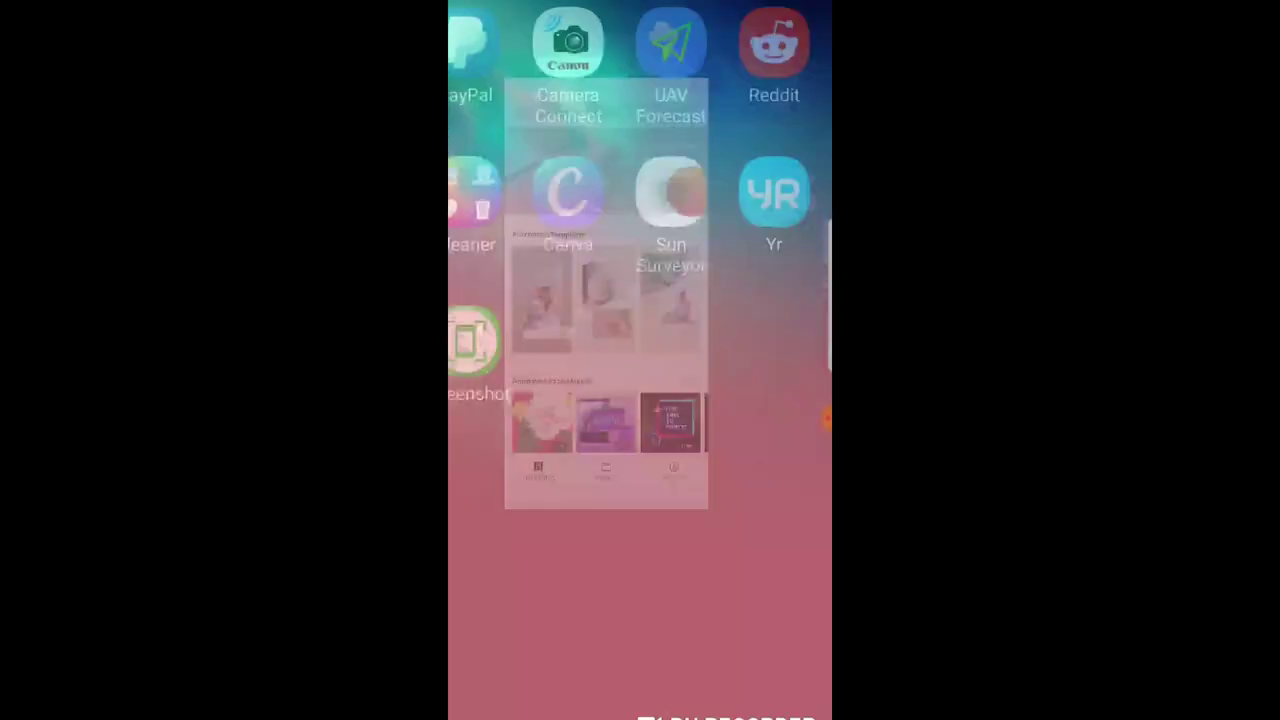
scroll(640, 360, left, 3)
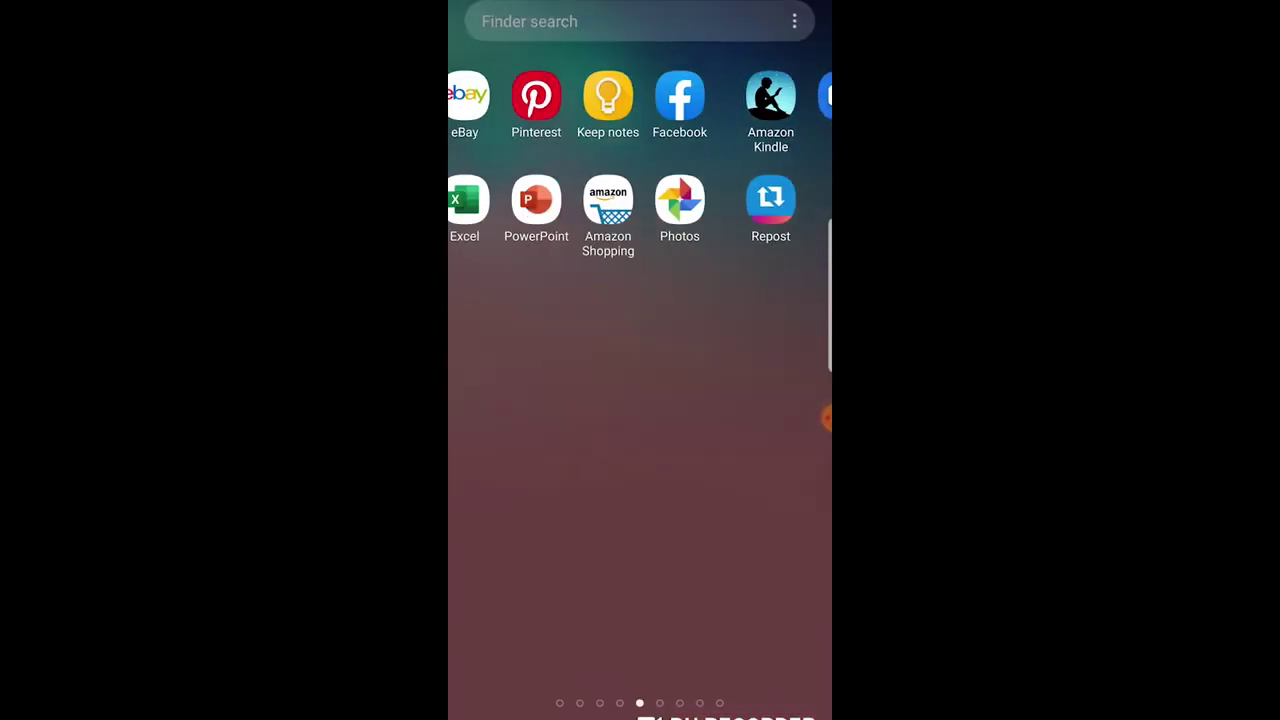
scroll(640, 360, left, 2)
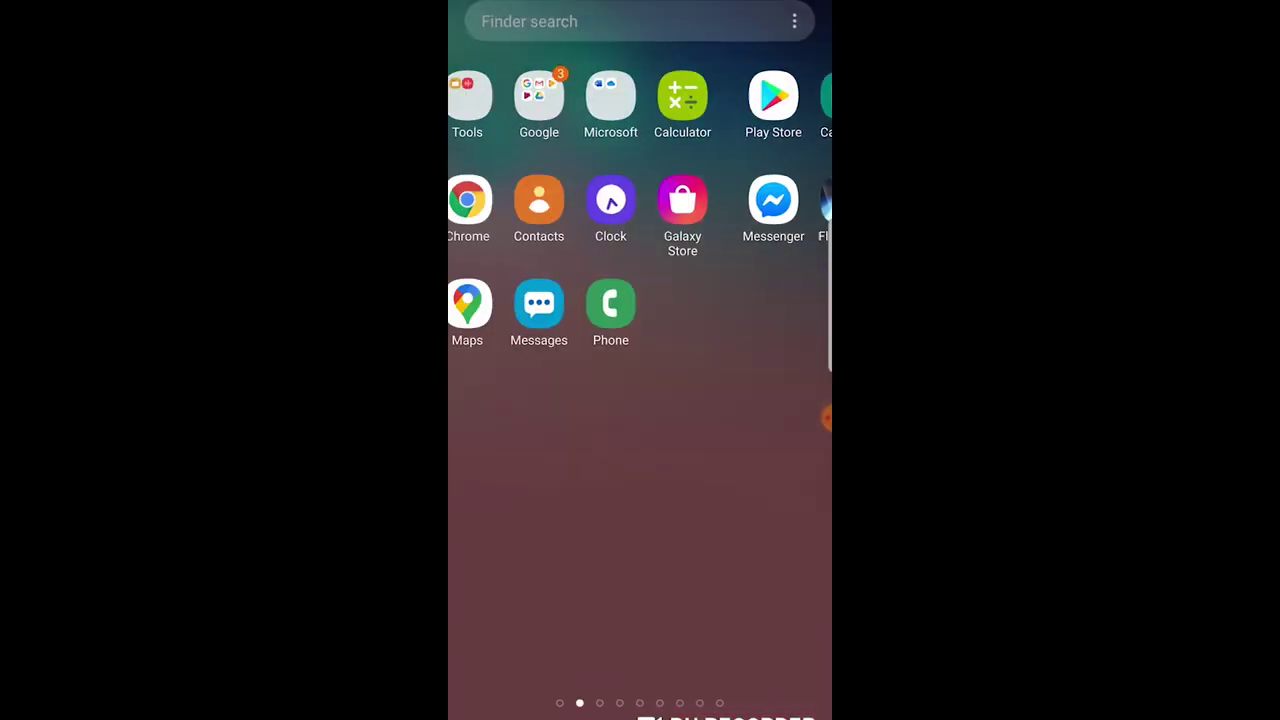
click(640, 97)
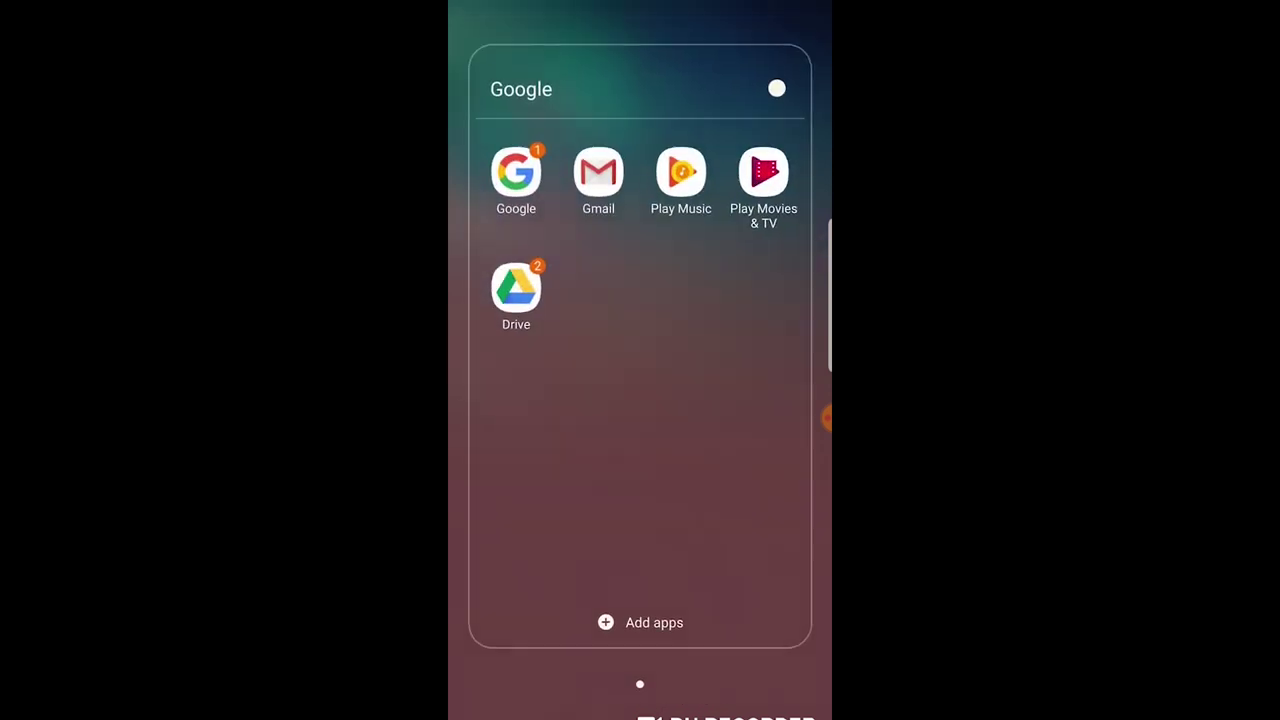
click(516, 288)
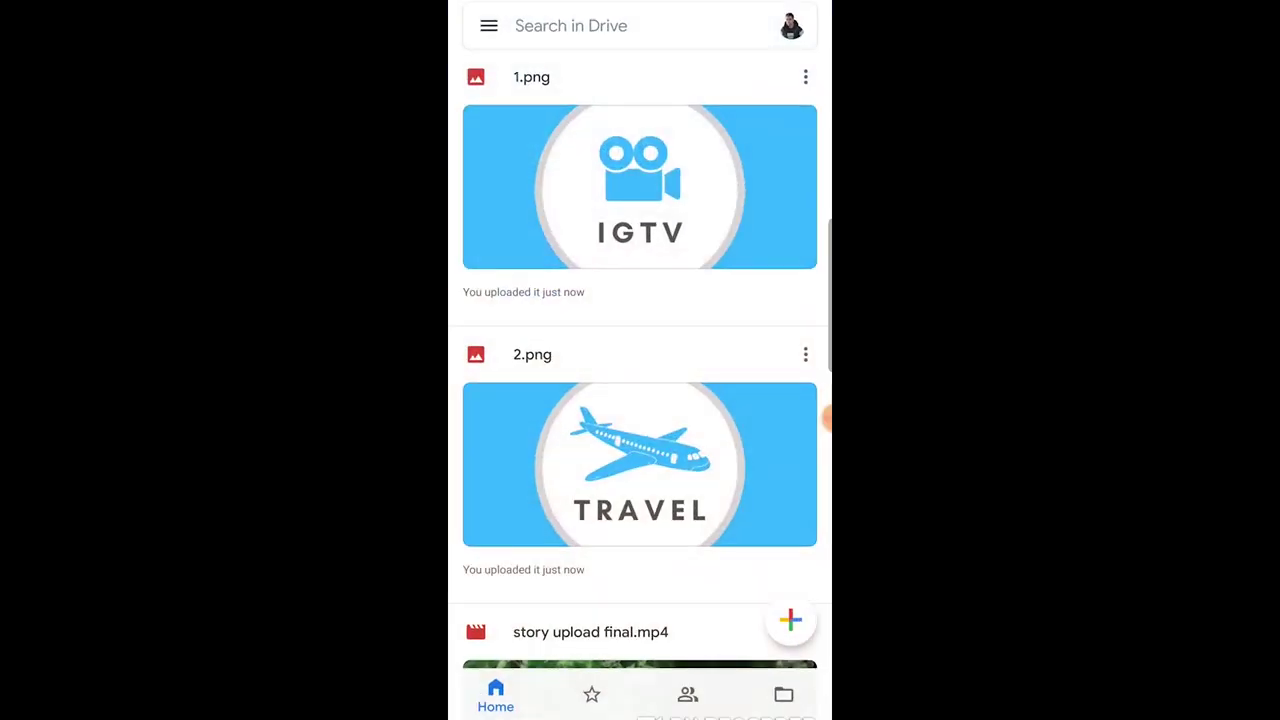
- Download the IGTV cover image 1.png from Drive to the phone and leave Drive
click(805, 77)
click(533, 700)
key(super)
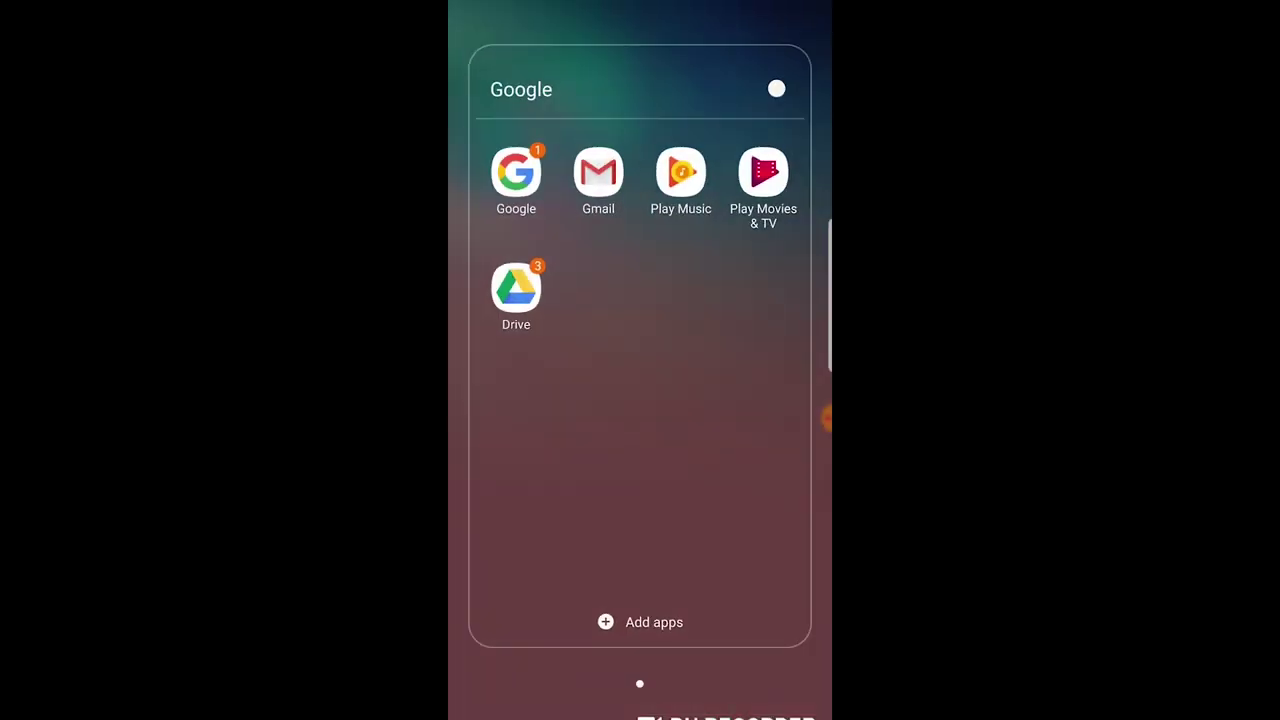
- Switch to Instagram and start a new story highlight from the profile
key(Escape)
drag(760, 400, 680, 400)
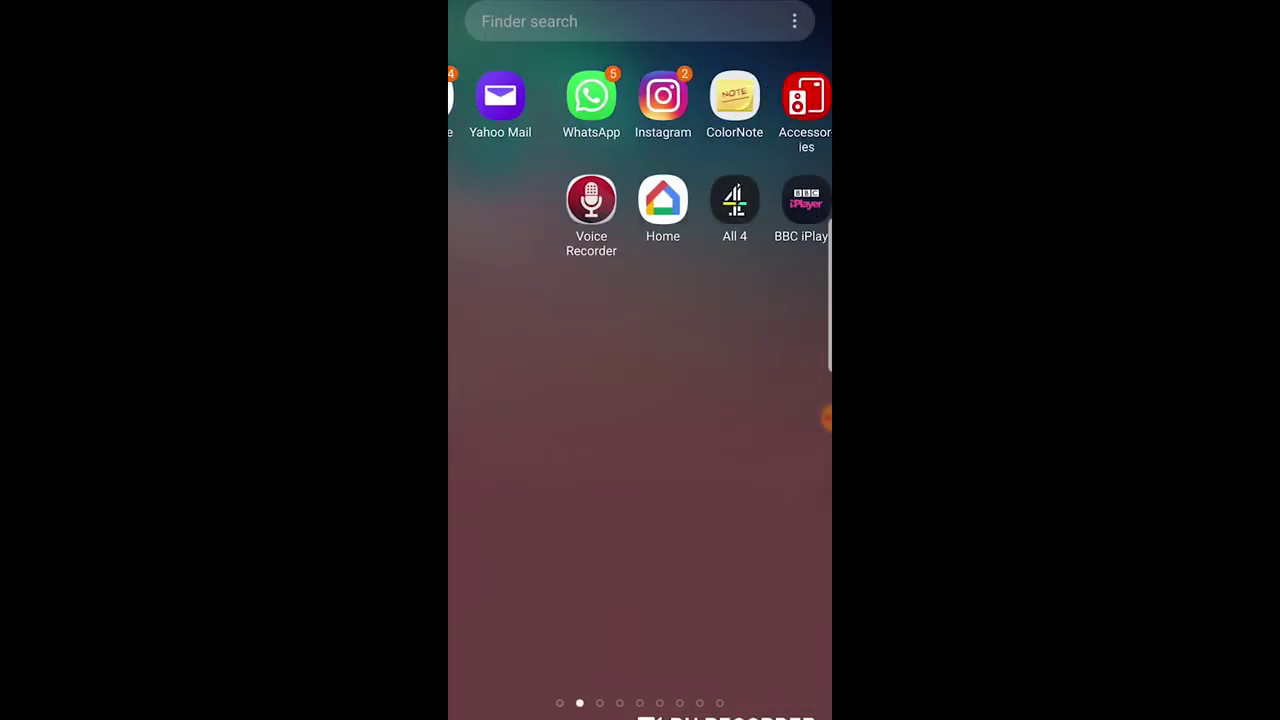
click(568, 96)
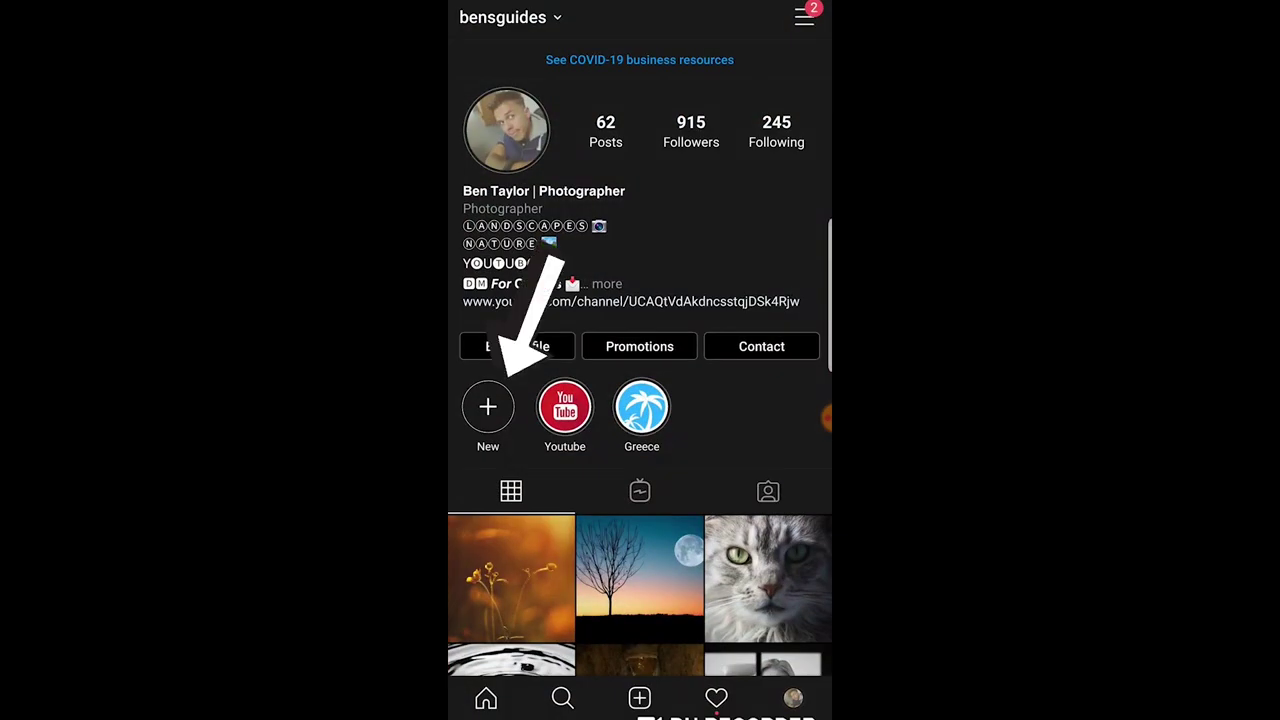
click(488, 406)
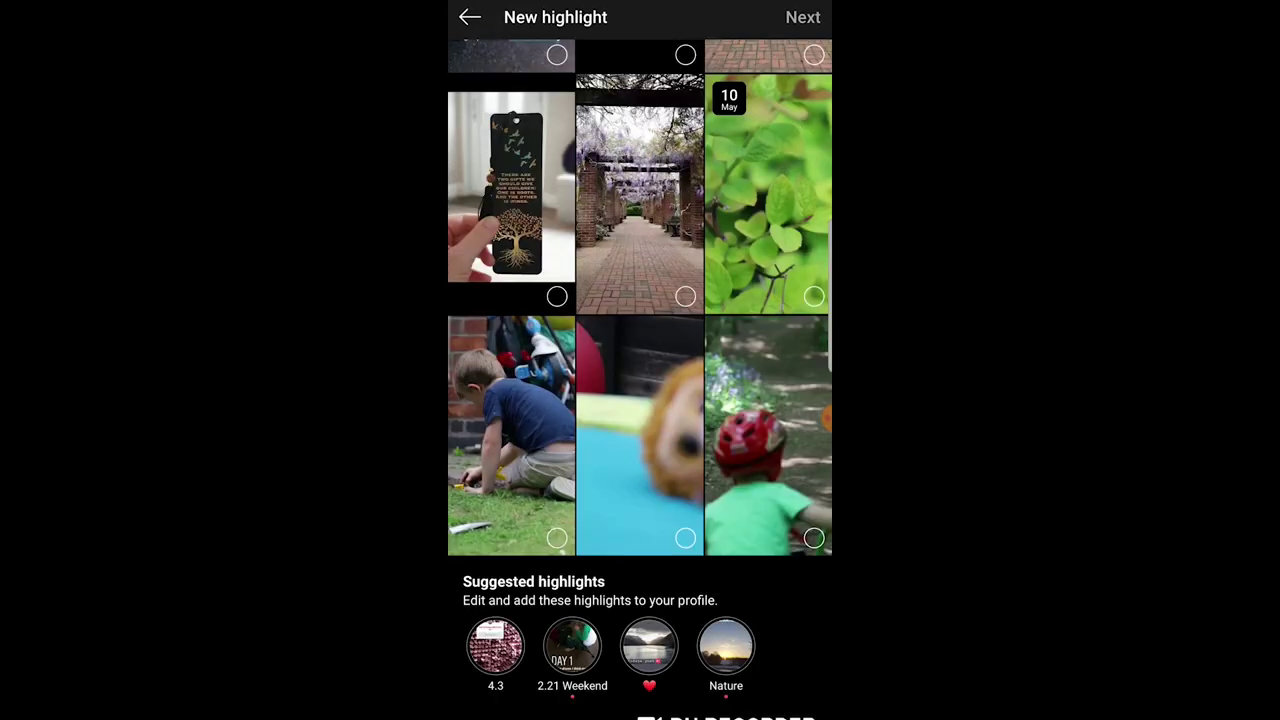
- Open the suggested heart highlight for editing and replace its cover with the IGTV image from the phone's gallery
scroll(640, 380, up, 3)
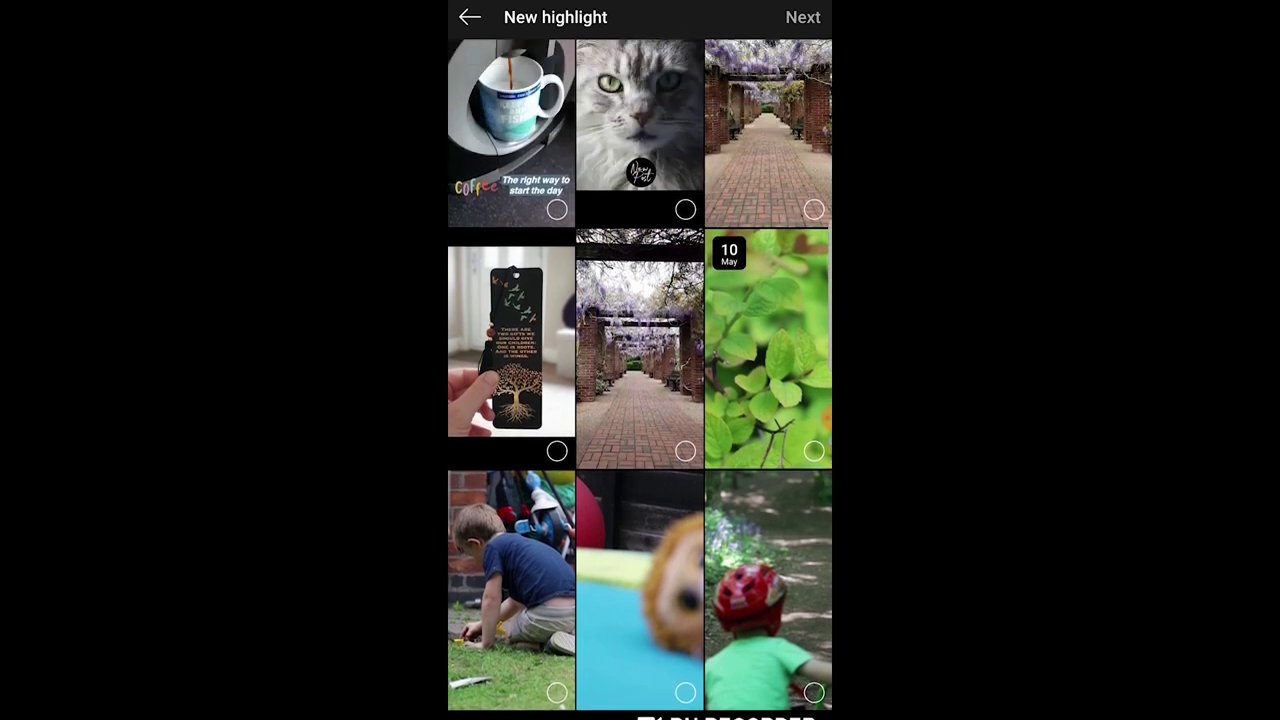
scroll(640, 380, down, 2)
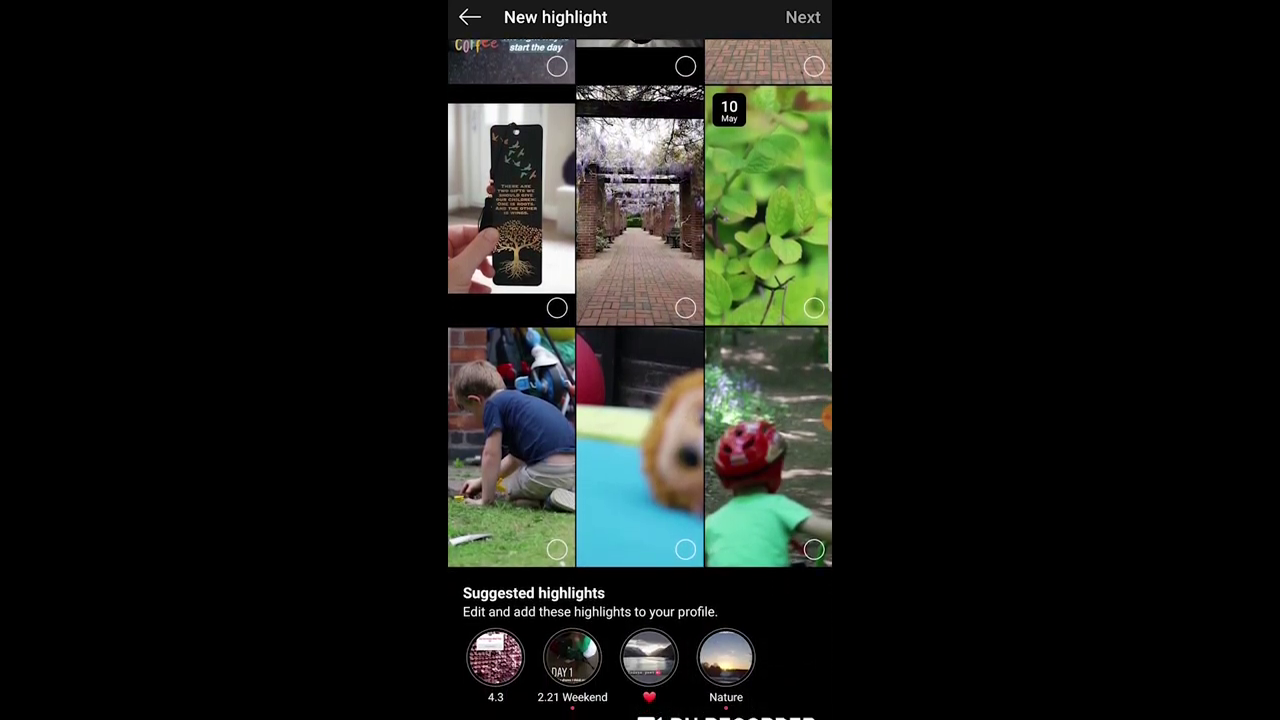
scroll(640, 380, down, 1)
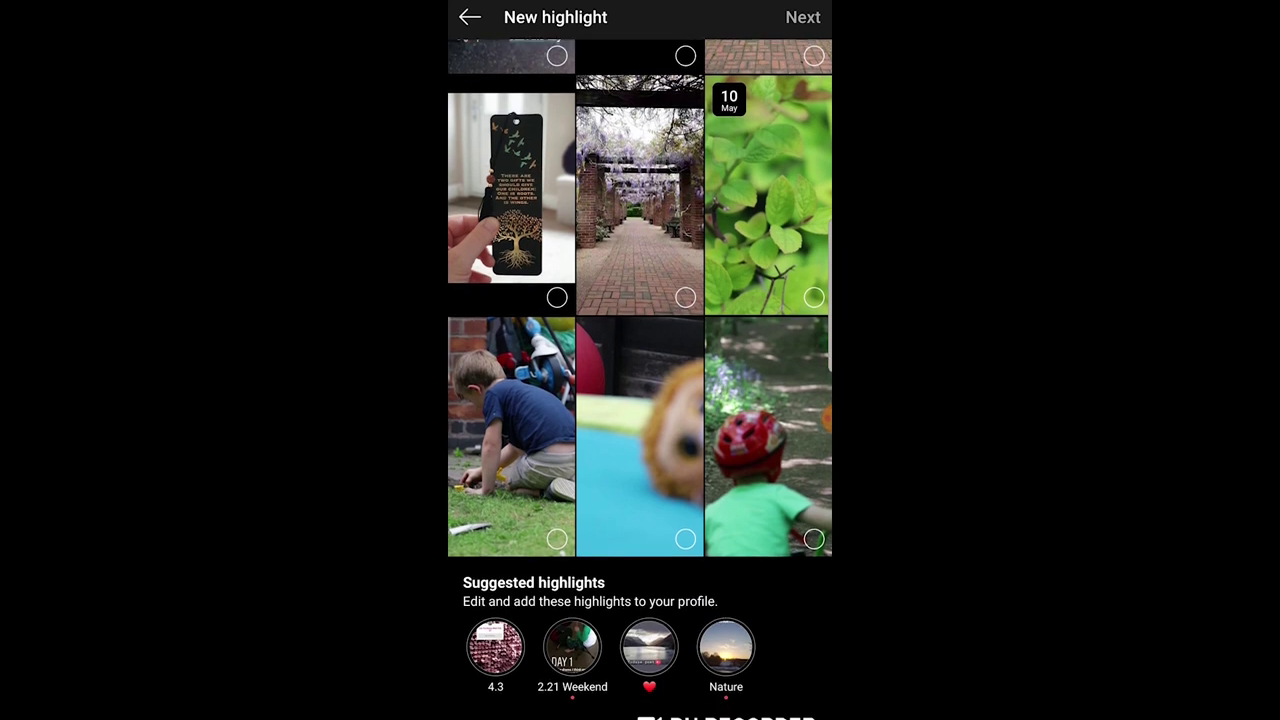
click(649, 647)
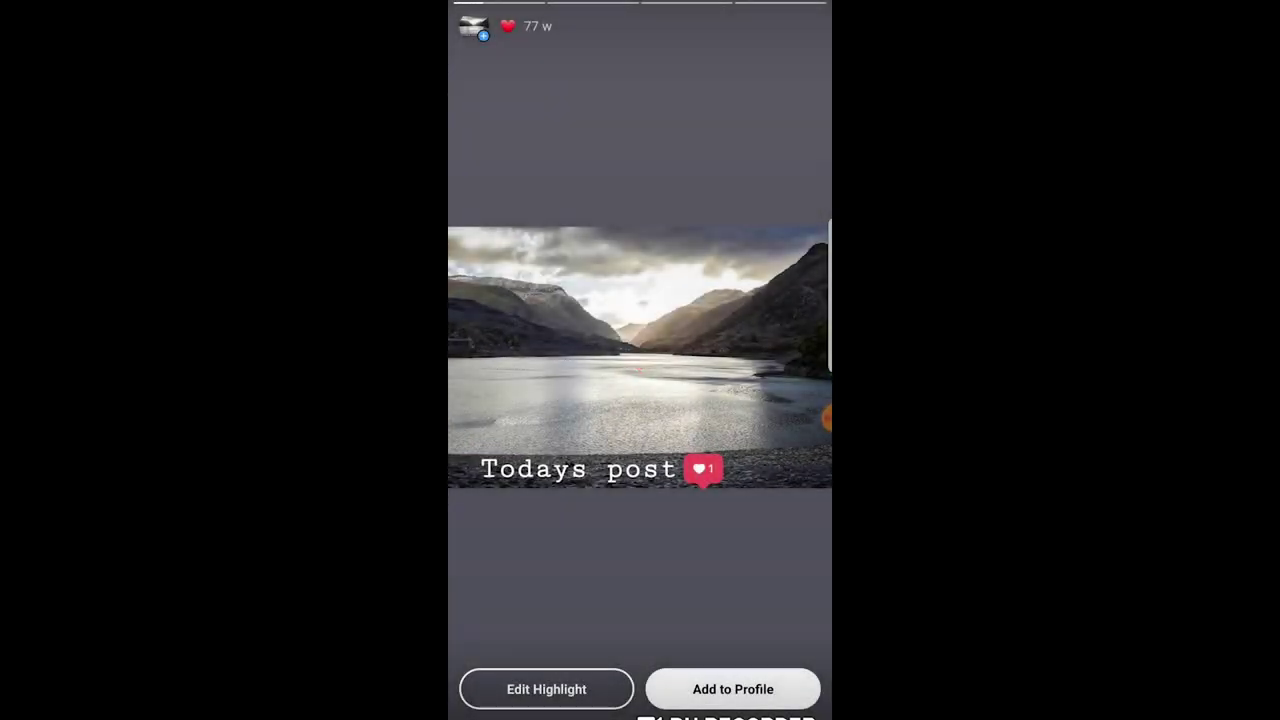
click(546, 689)
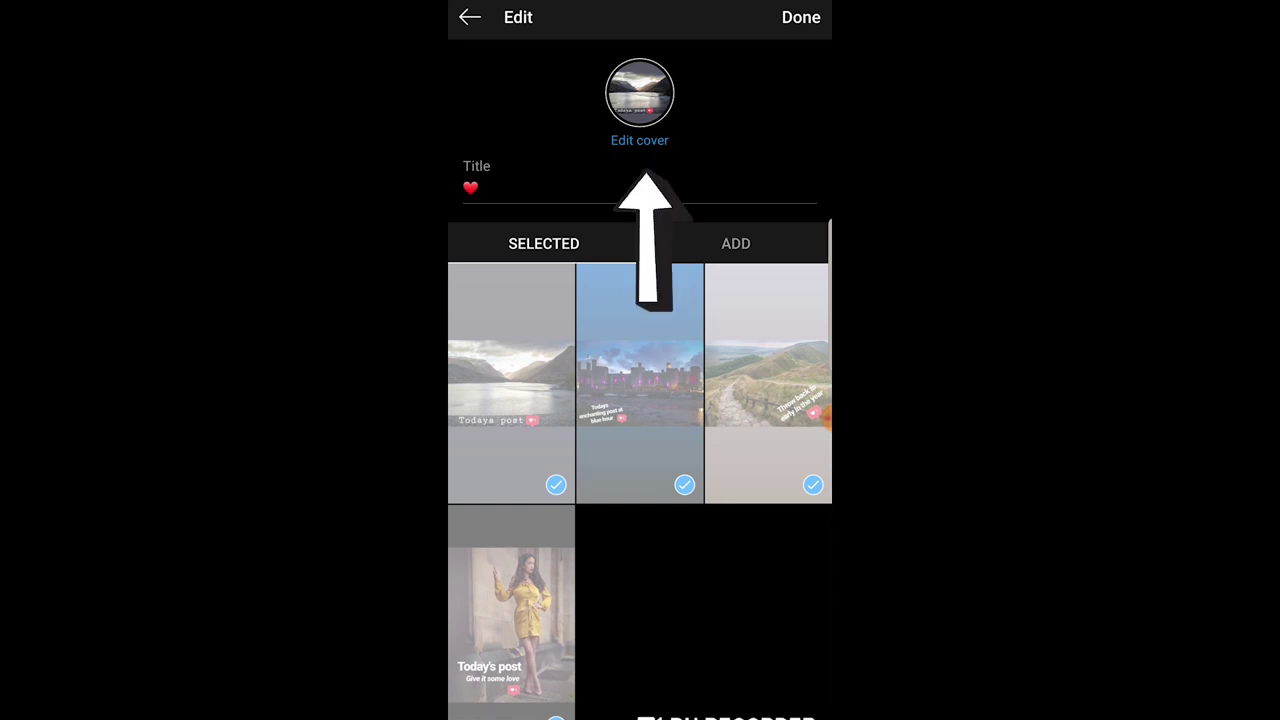
click(639, 140)
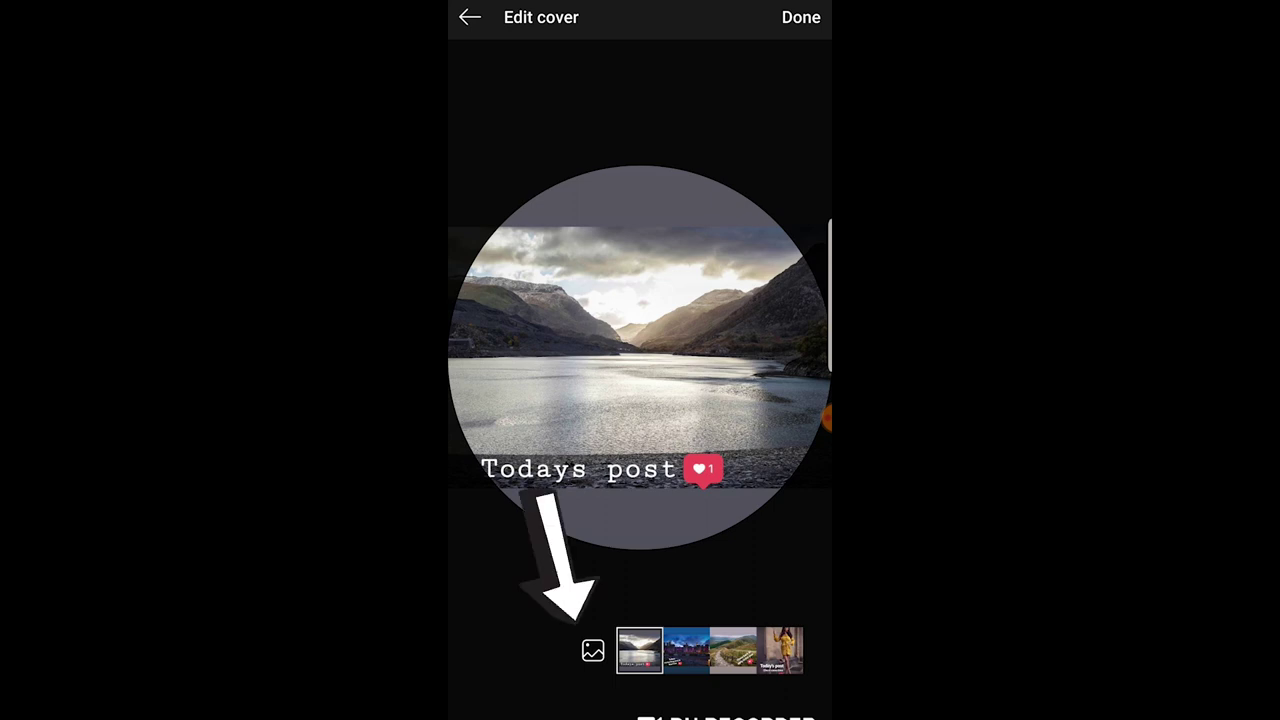
click(592, 651)
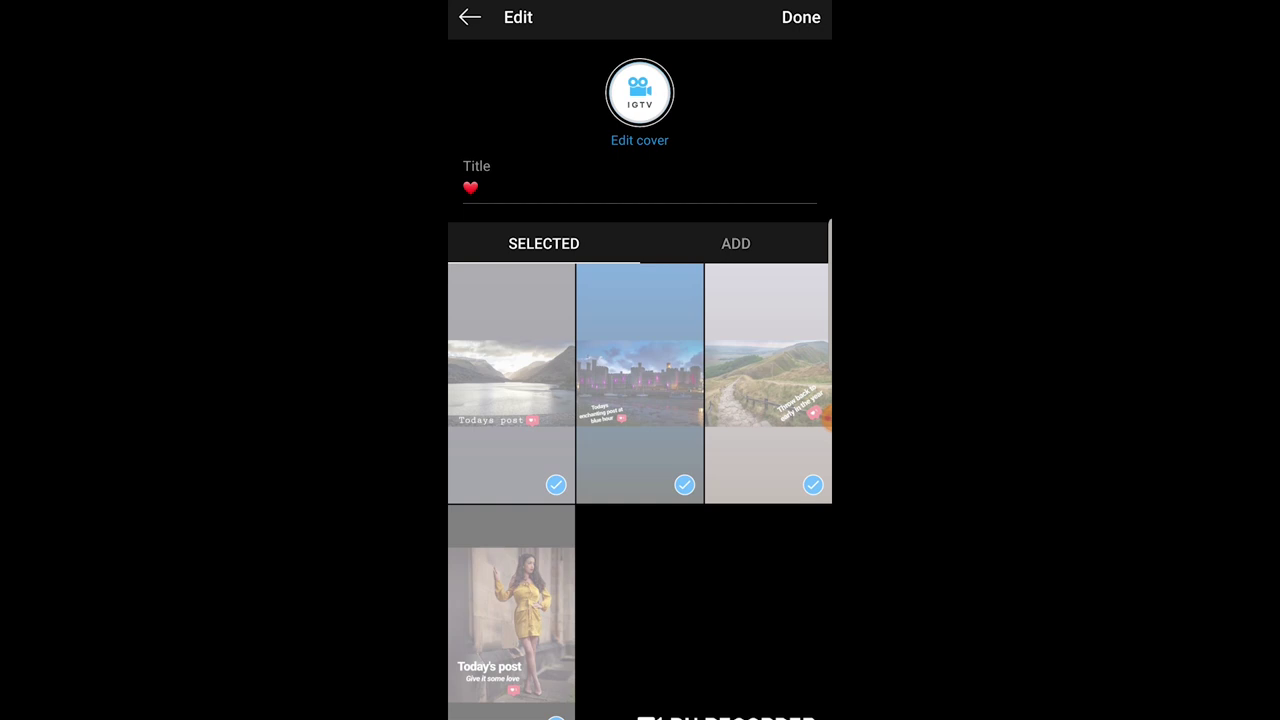
- Replace the heart emoji in the highlight's title with Highlights
click(478, 188)
key(BackSpace)
text(Highlights)
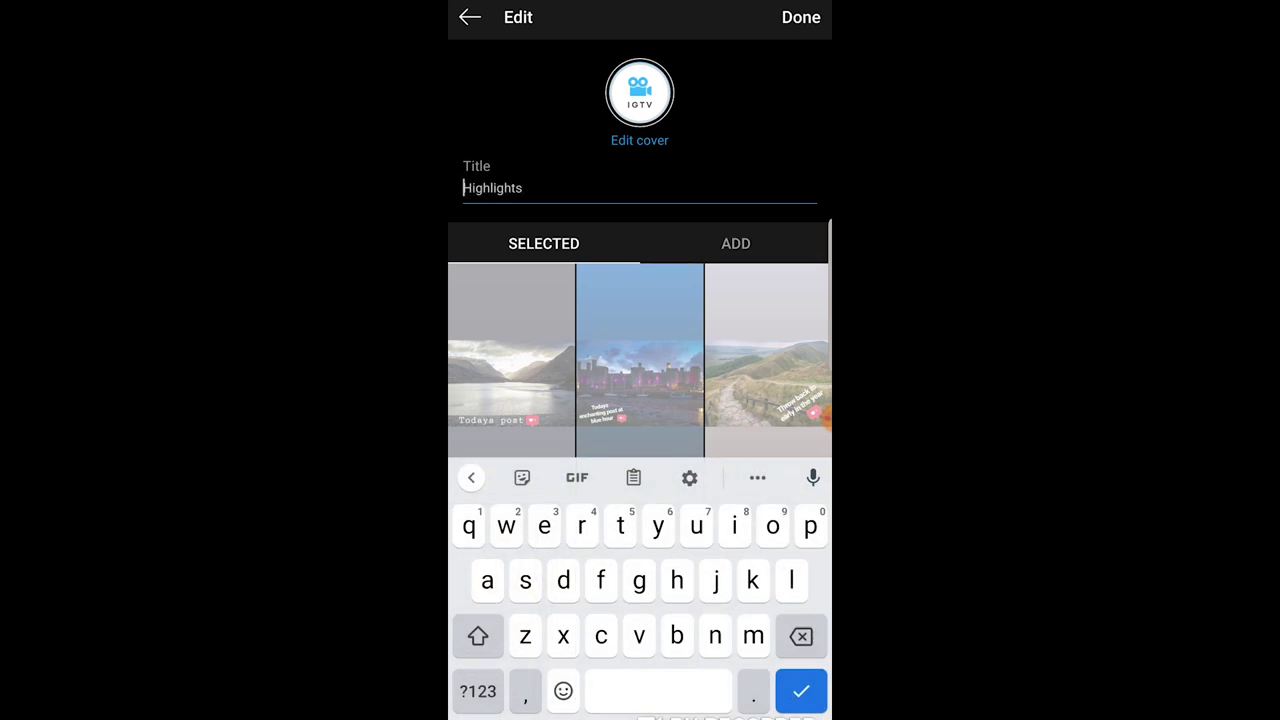
key(Return)
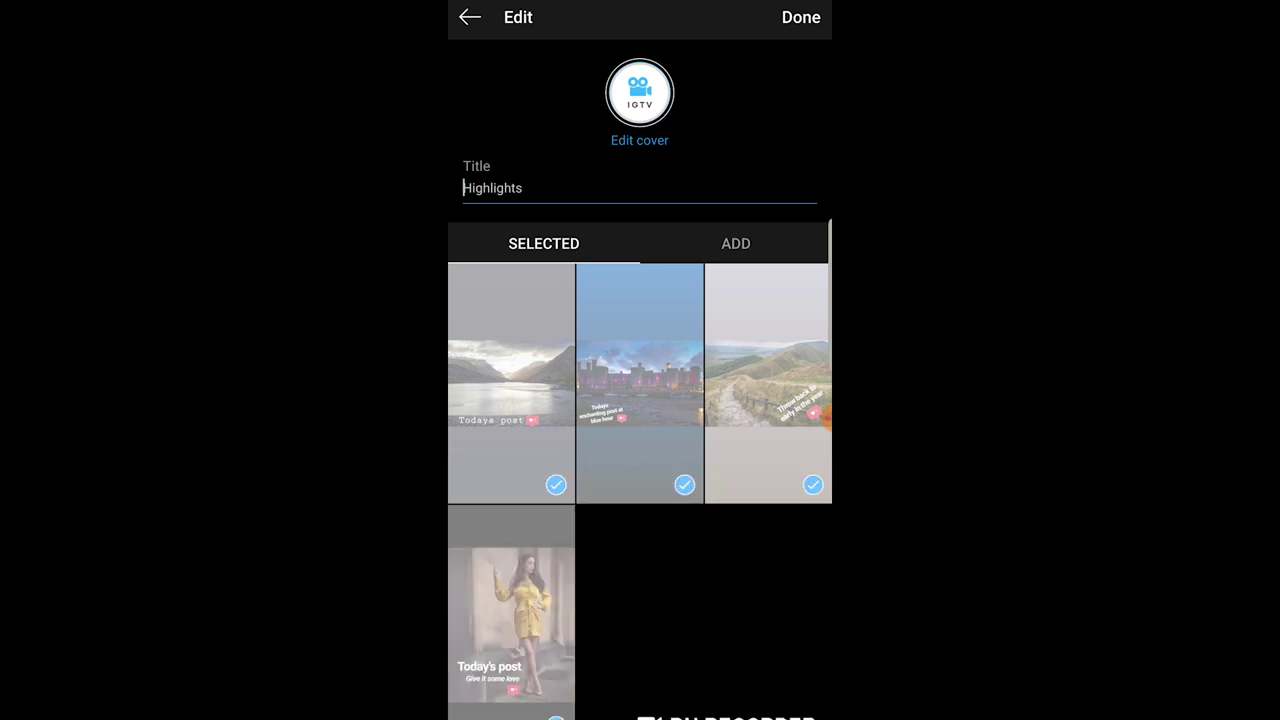
- Deselect all four stories included in the highlight
click(556, 485)
click(684, 485)
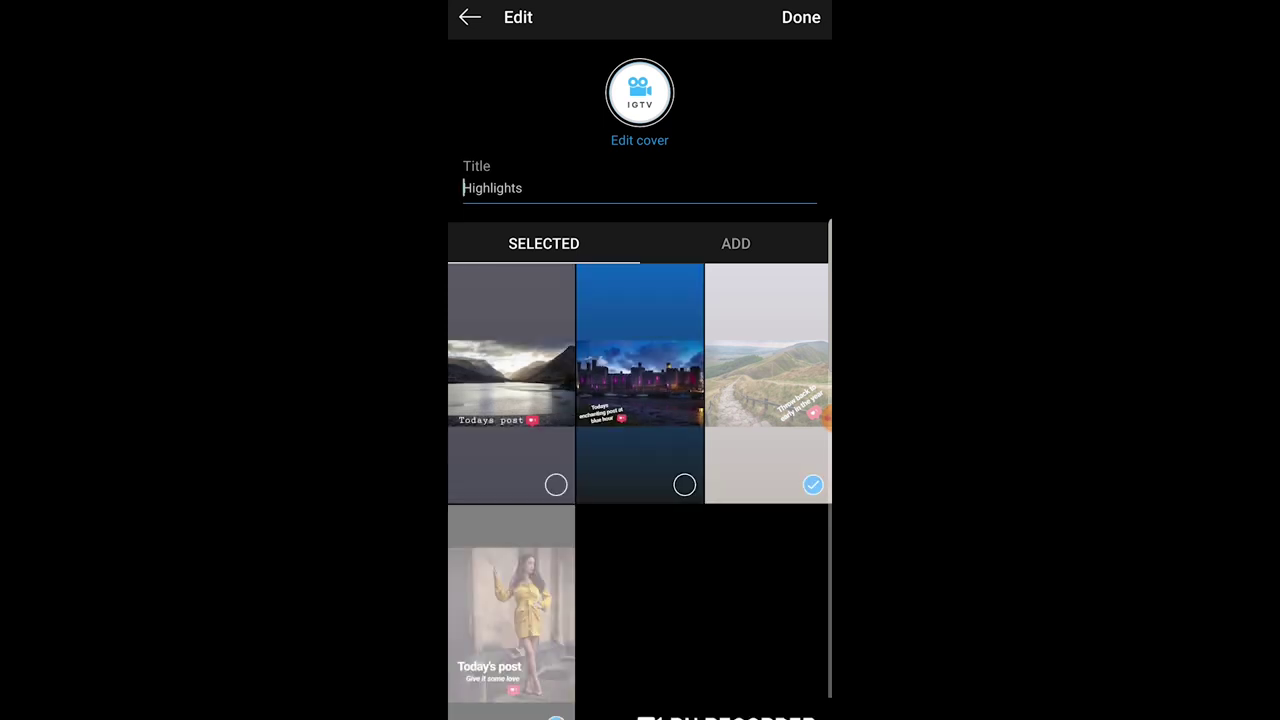
click(813, 485)
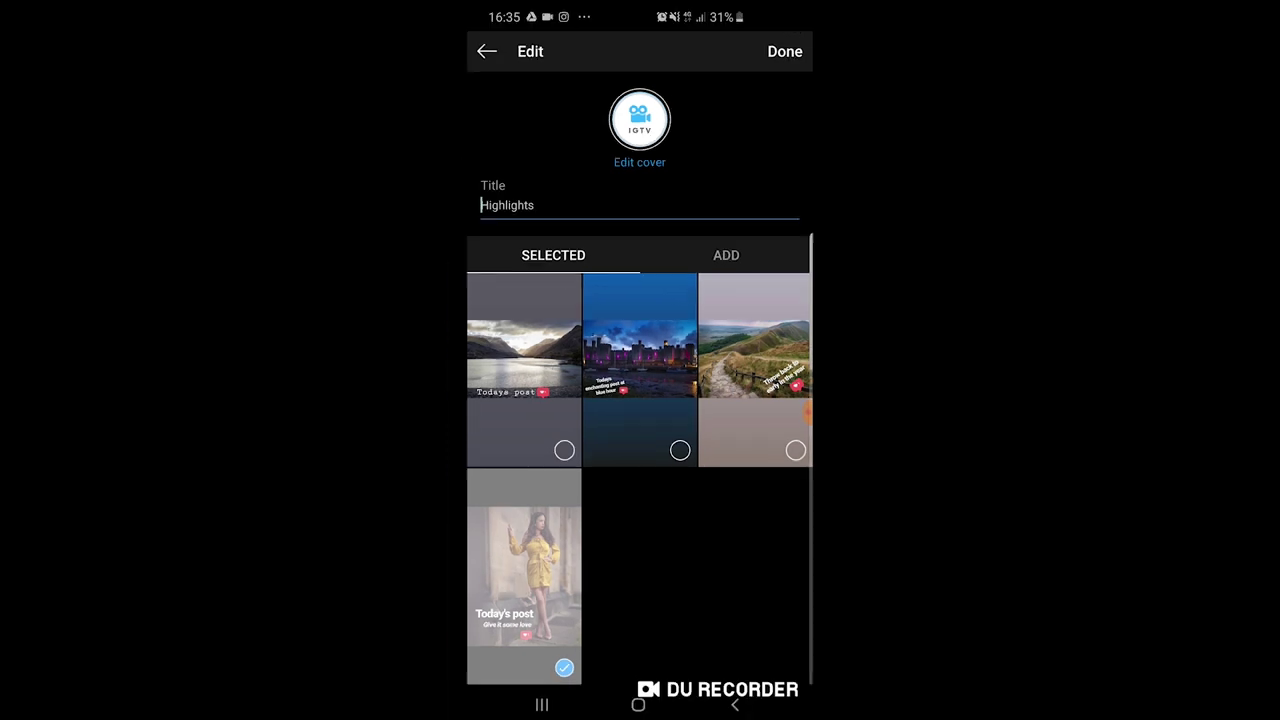
click(524, 577)
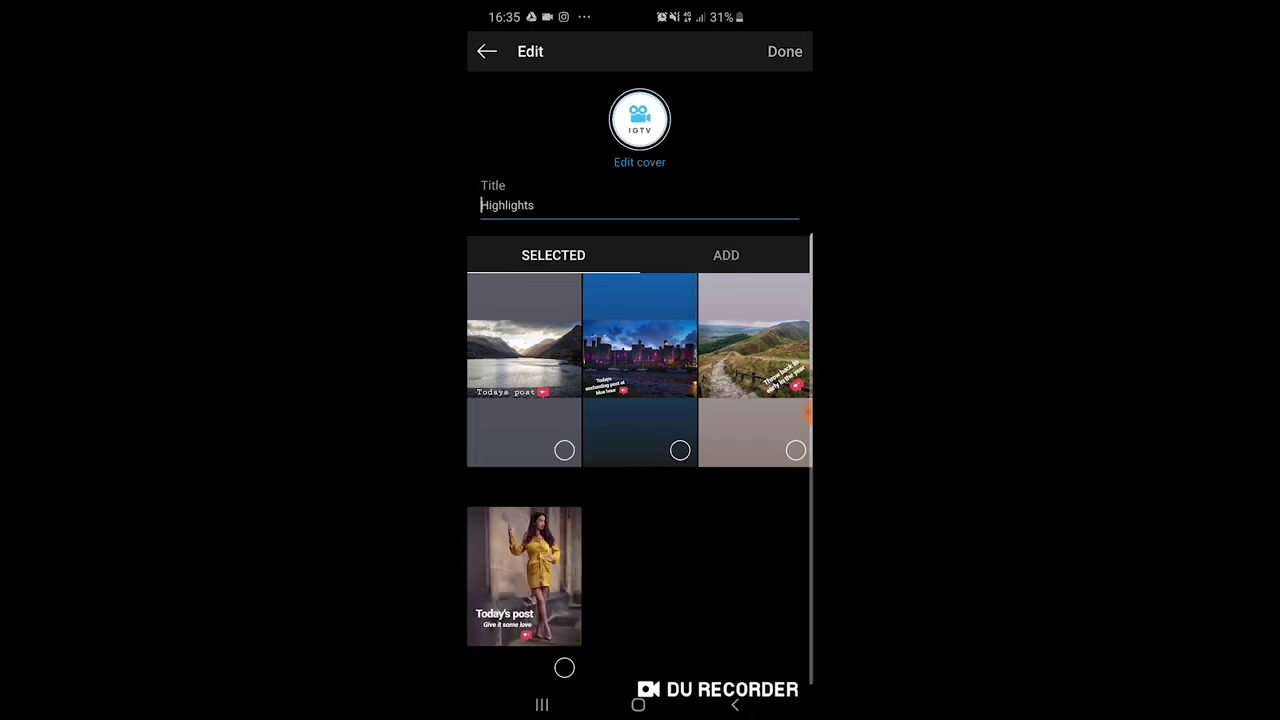
- Keep only the blue-hour castle story in the highlight, finish editing and add the highlight to the profile
click(726, 255)
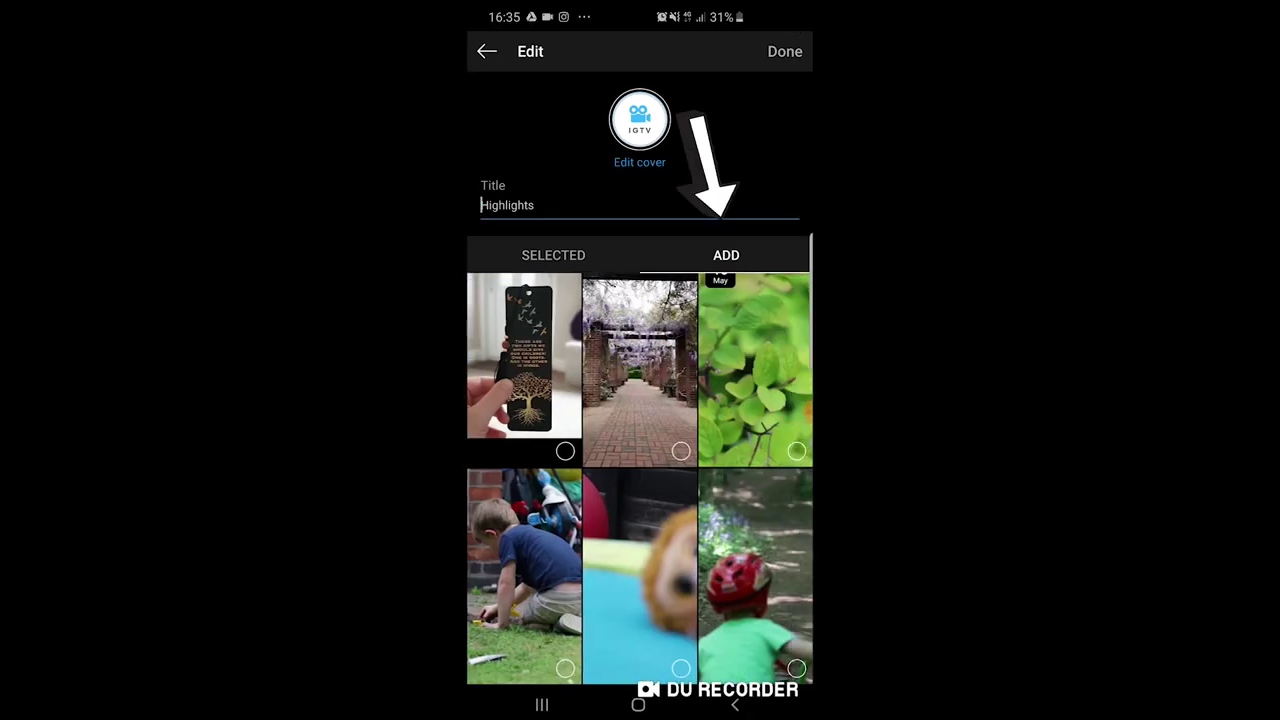
click(553, 255)
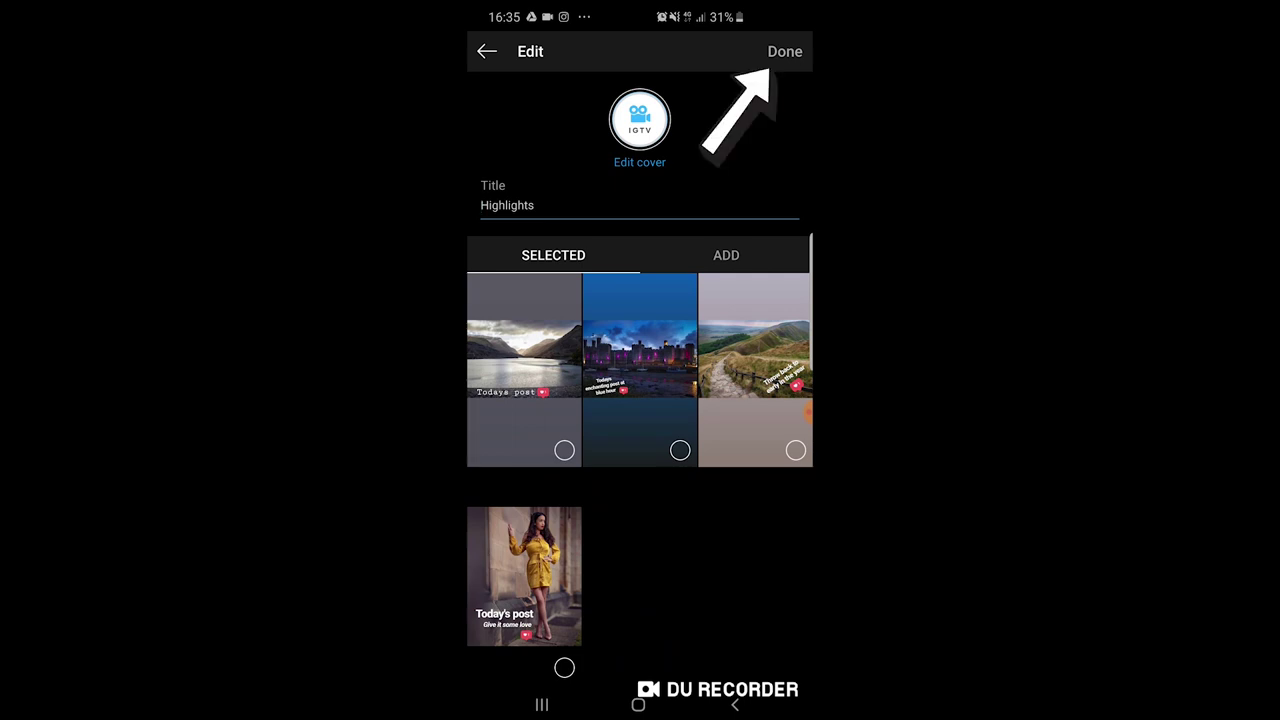
click(785, 51)
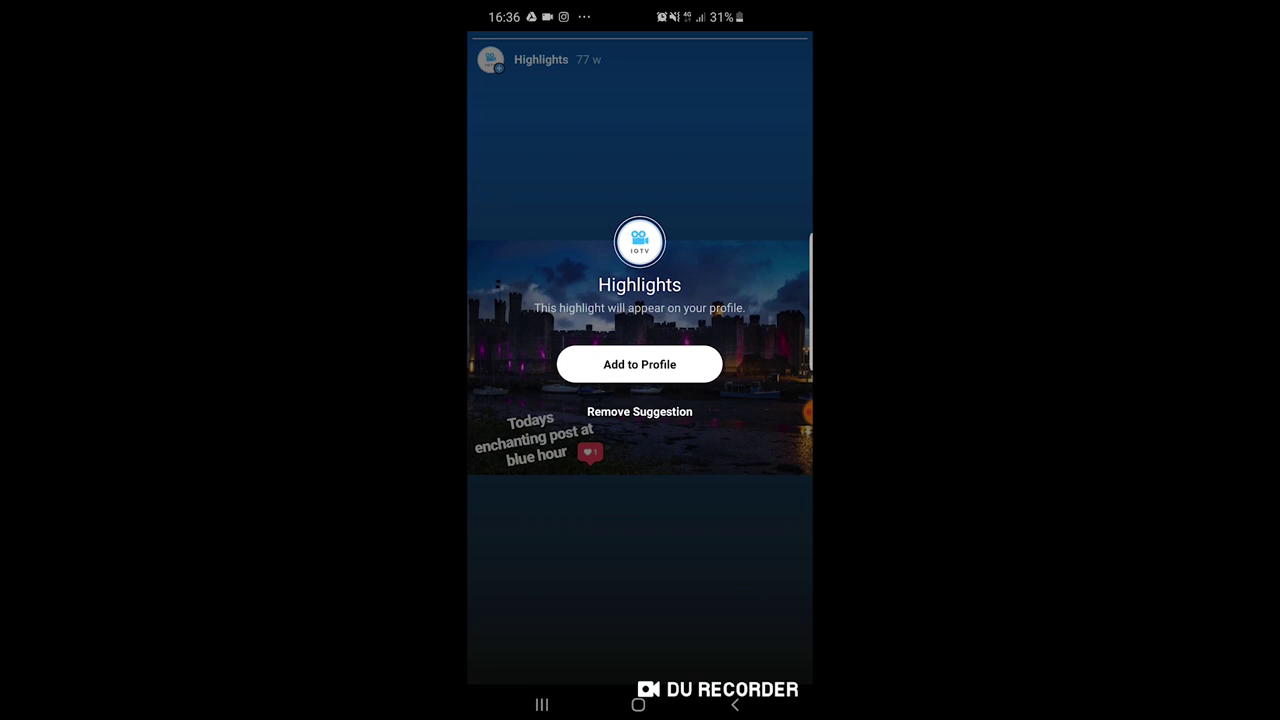
click(639, 364)
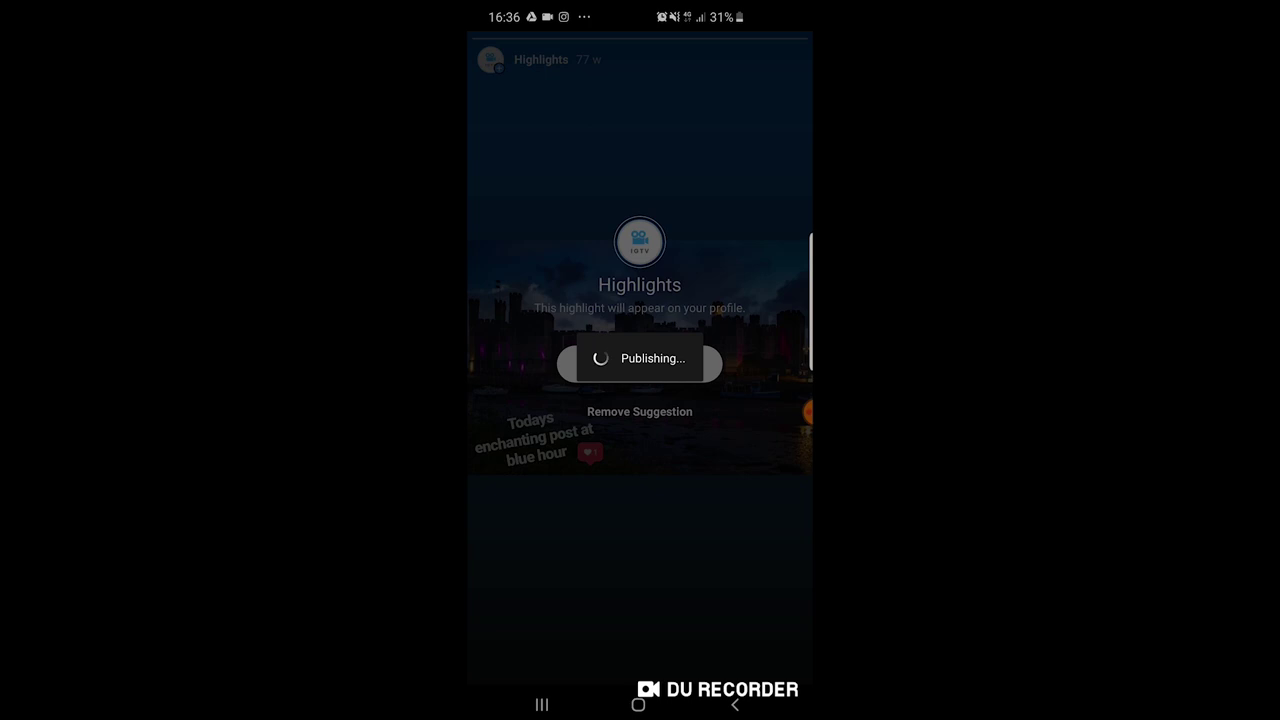